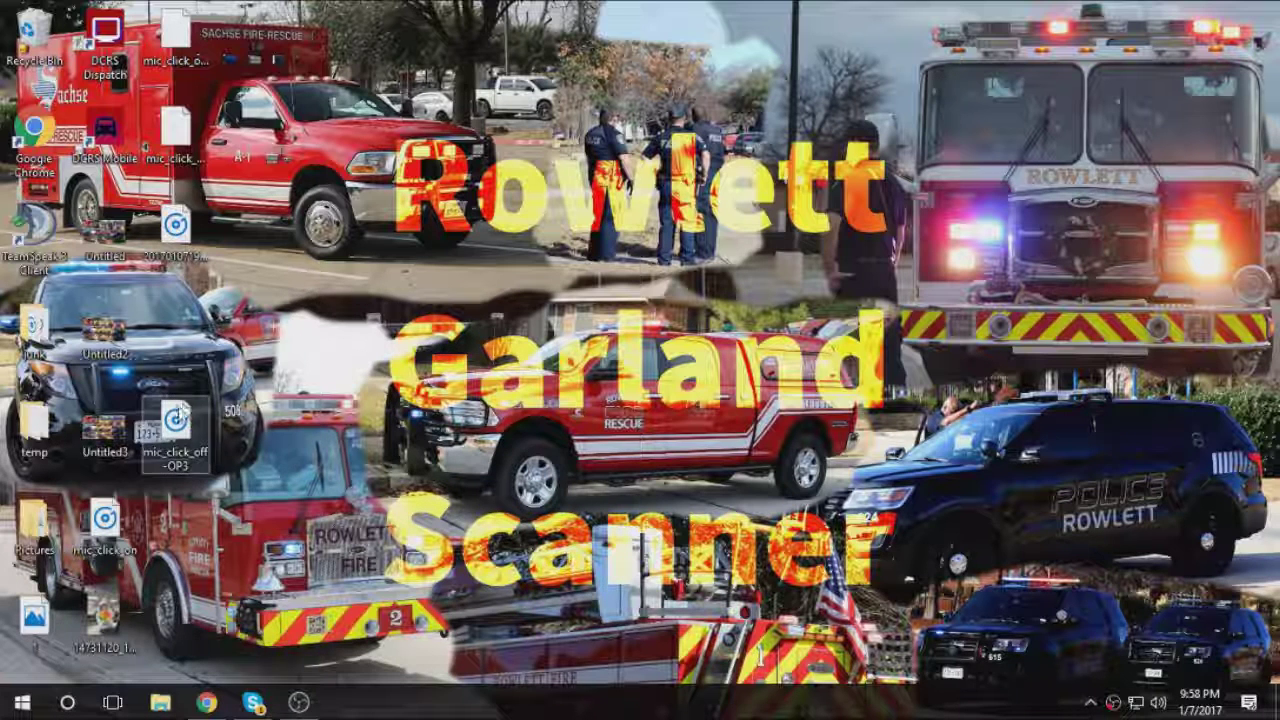
# Step: Move the mic_click_off-OP3 desktop icon higher and bring up Chrome showing Gmail
pyautogui.moveTo(176, 422); pyautogui.dragTo(176, 332)
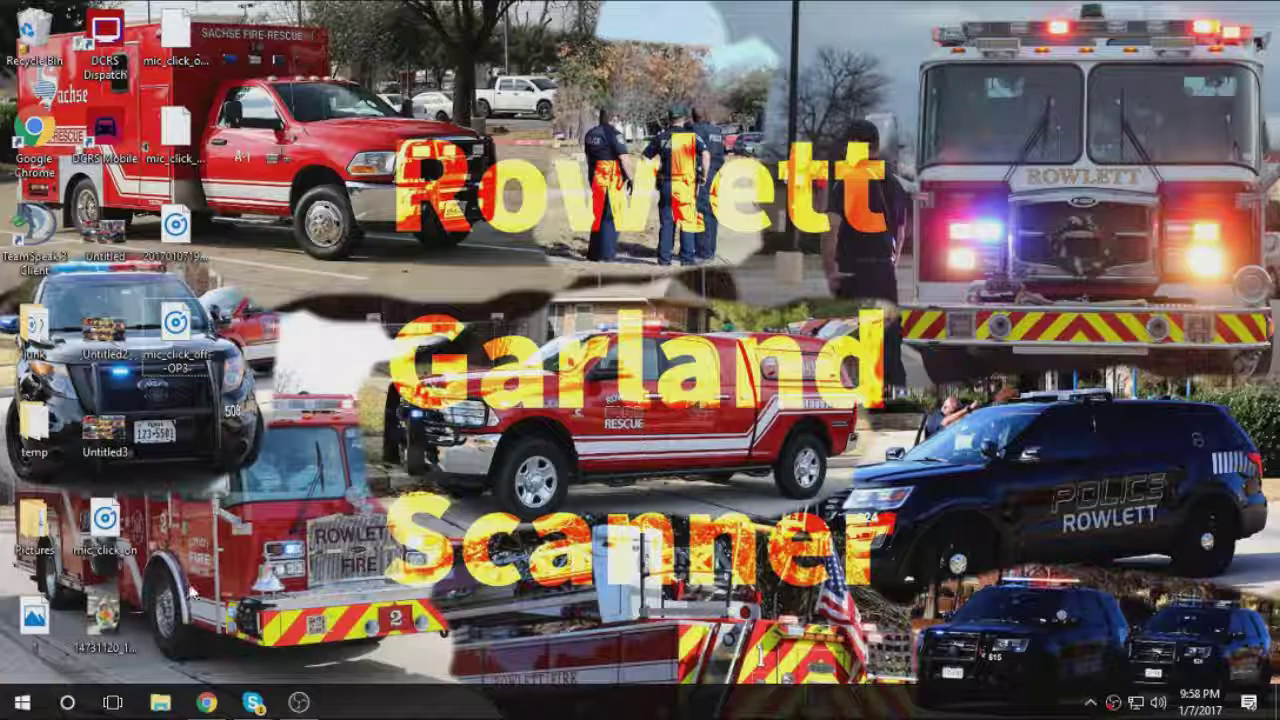
pyautogui.click(206, 702)
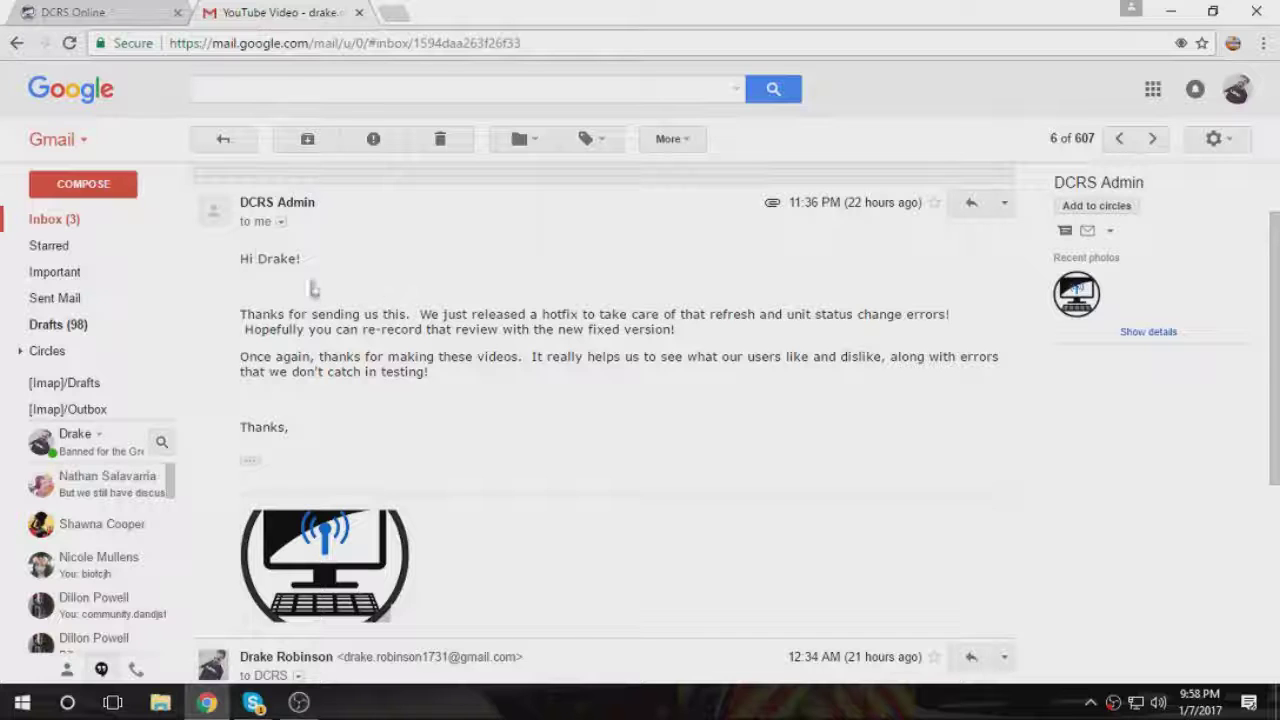
# Step: Expand and read the full DCRS Admin hotfix email, then start a new browser tab
pyautogui.click(250, 459)
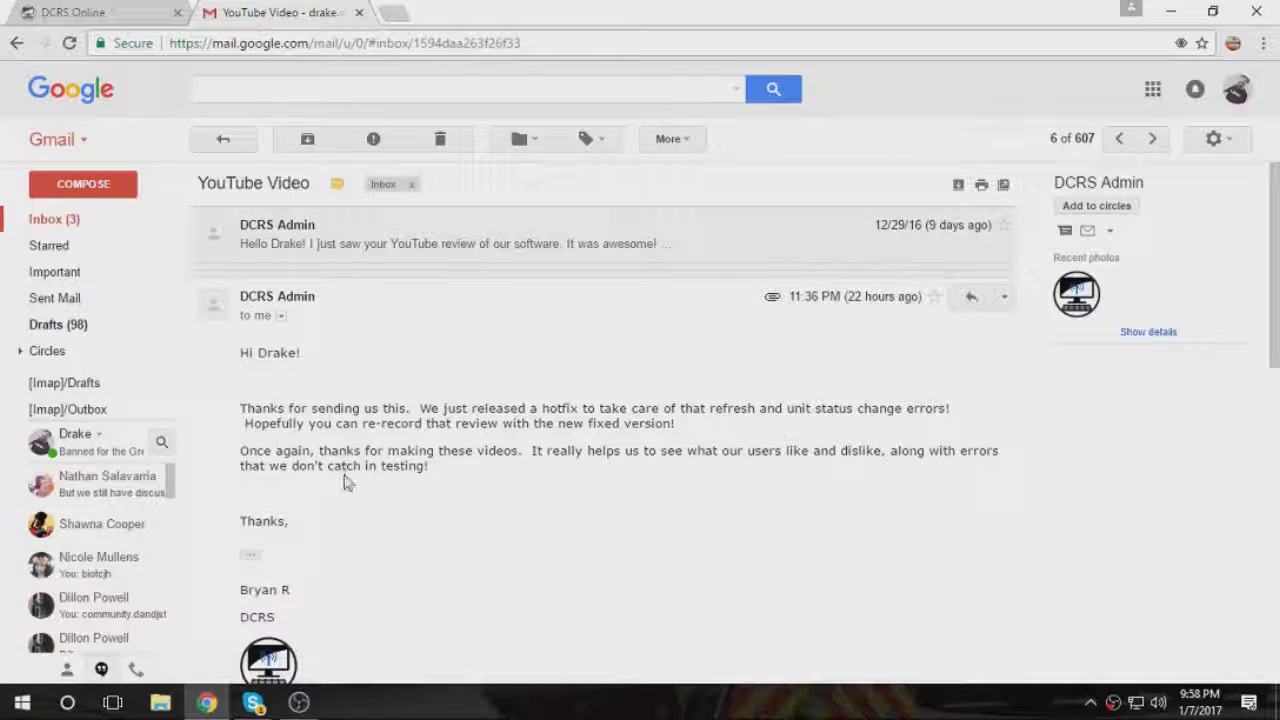
pyautogui.scroll(-1, 343, 480)
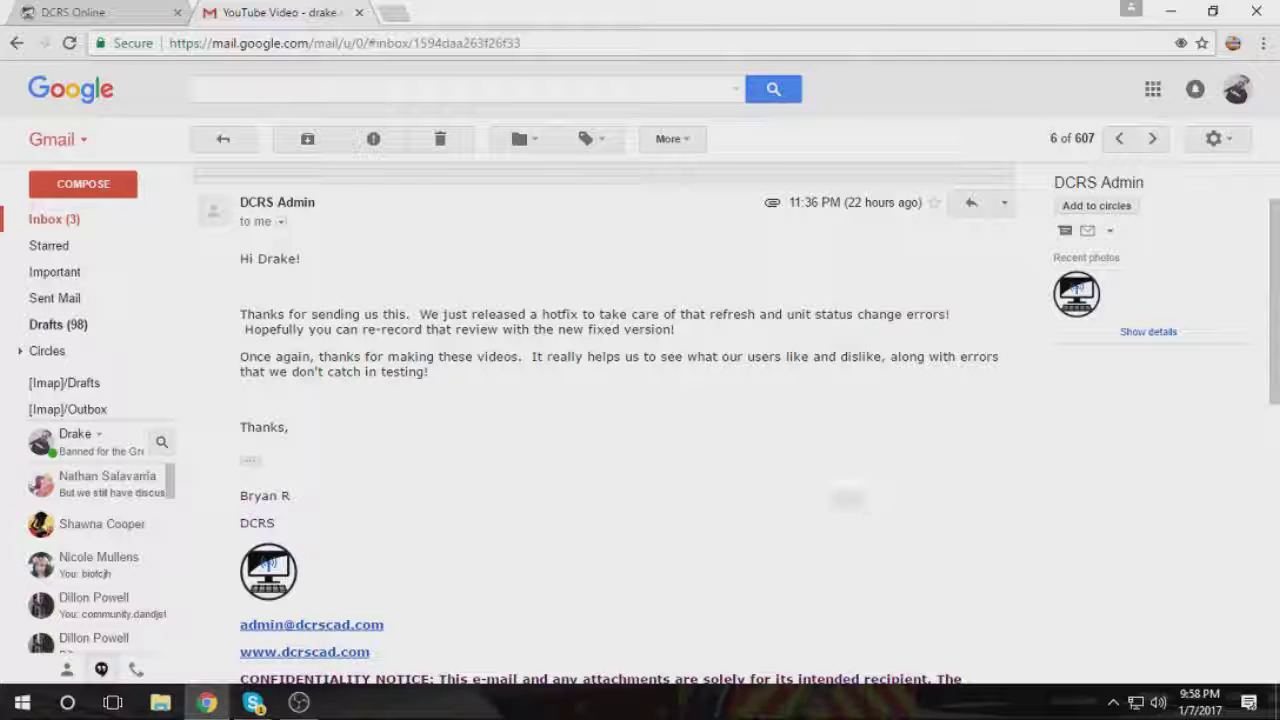
pyautogui.click(394, 12)
# Step: Load dcrscad.com and log in with the saved account email and password
pyautogui.write('dcr')
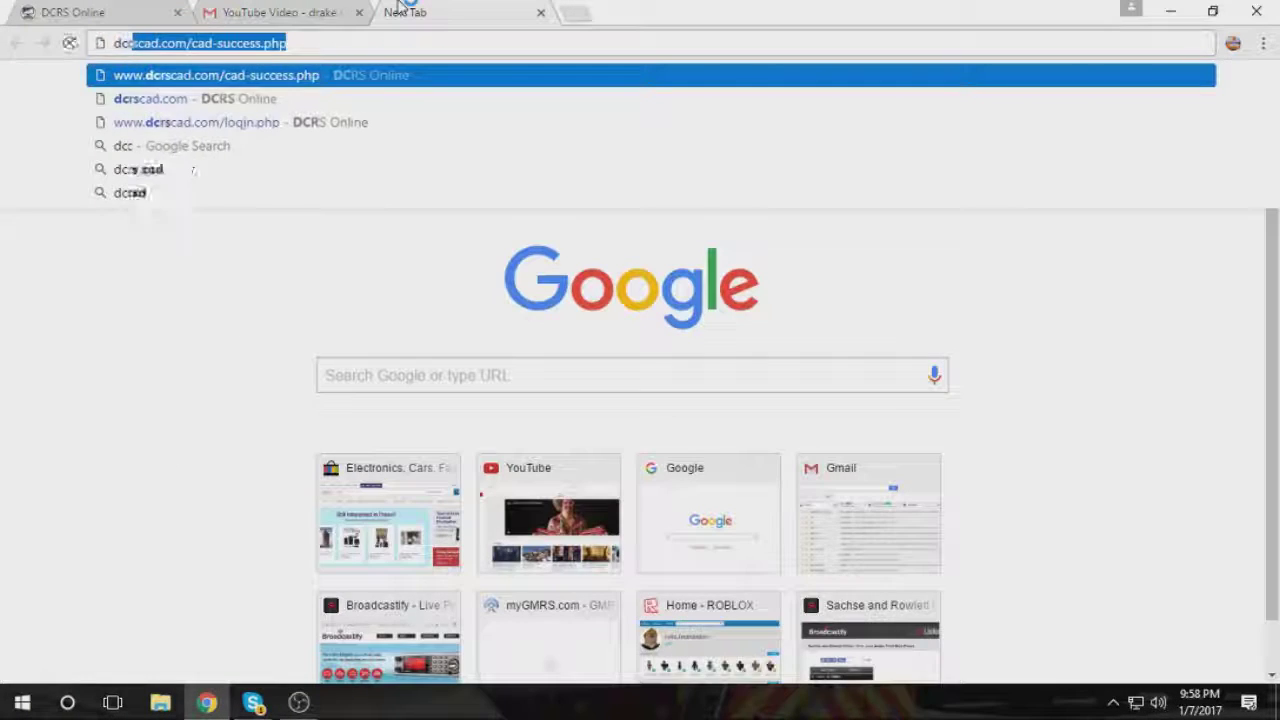
pyautogui.press('Return')
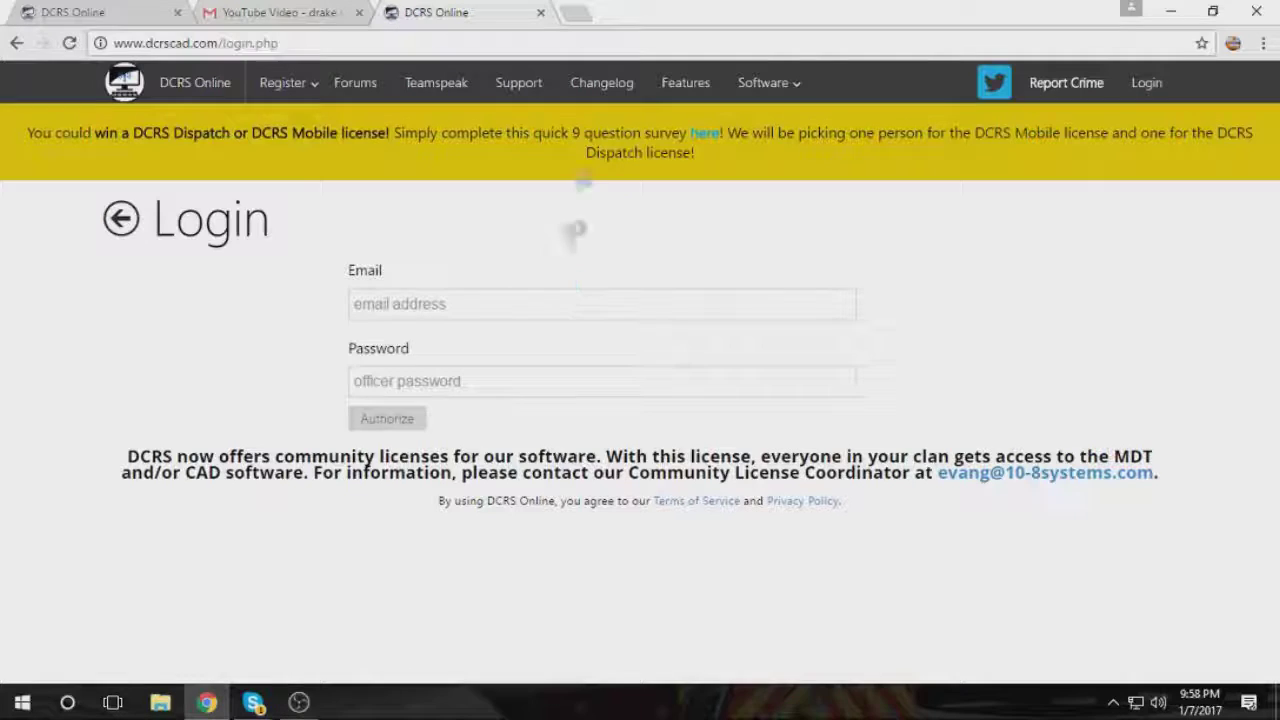
pyautogui.click(563, 306)
pyautogui.write('dr')
pyautogui.press('Down')
pyautogui.press('Tab')
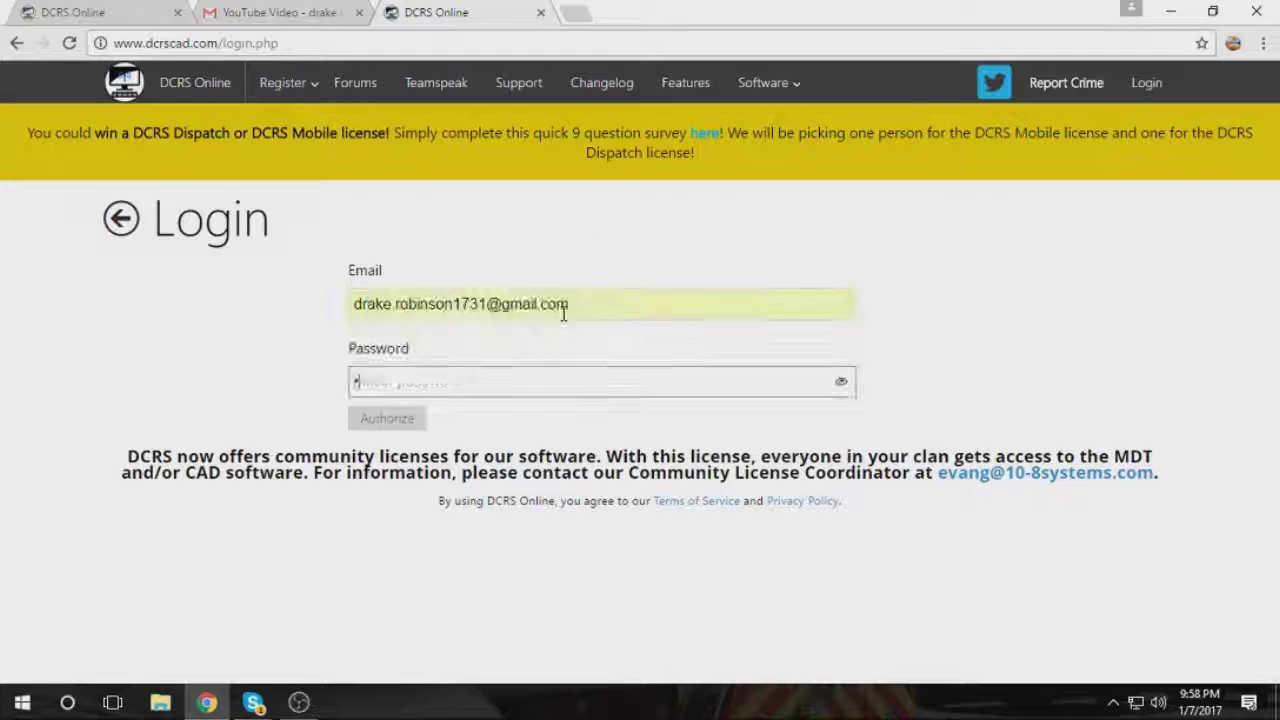
pyautogui.write('******')
pyautogui.press('Return')
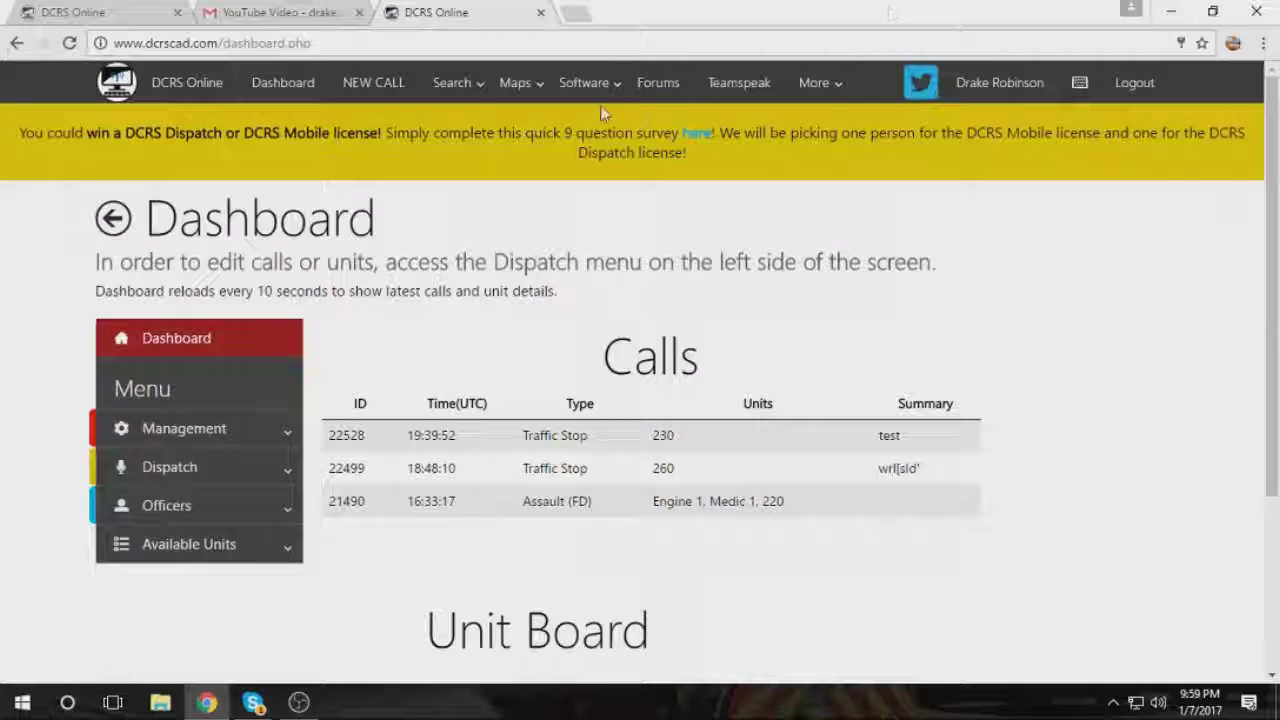
# Step: Download the DCRS Dispatch installer from its product page
pyautogui.click(590, 123)
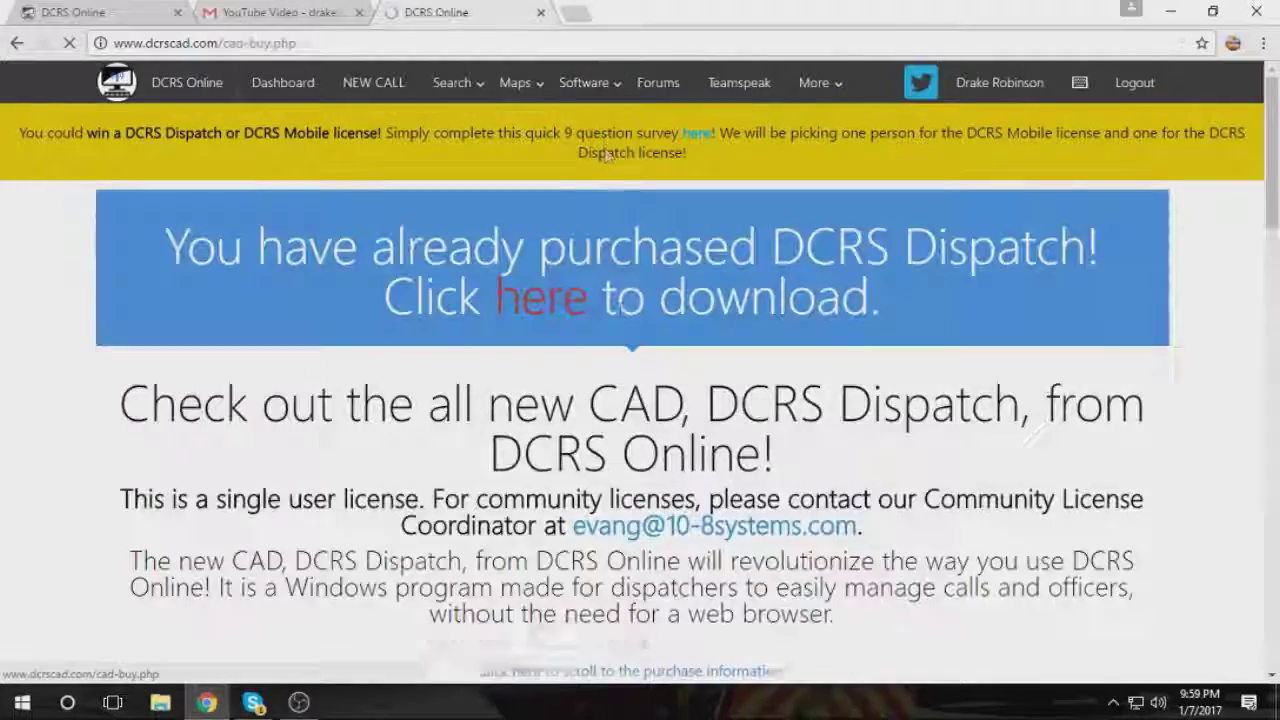
pyautogui.scroll(-2, 598, 465)
pyautogui.scroll(-3, 598, 465)
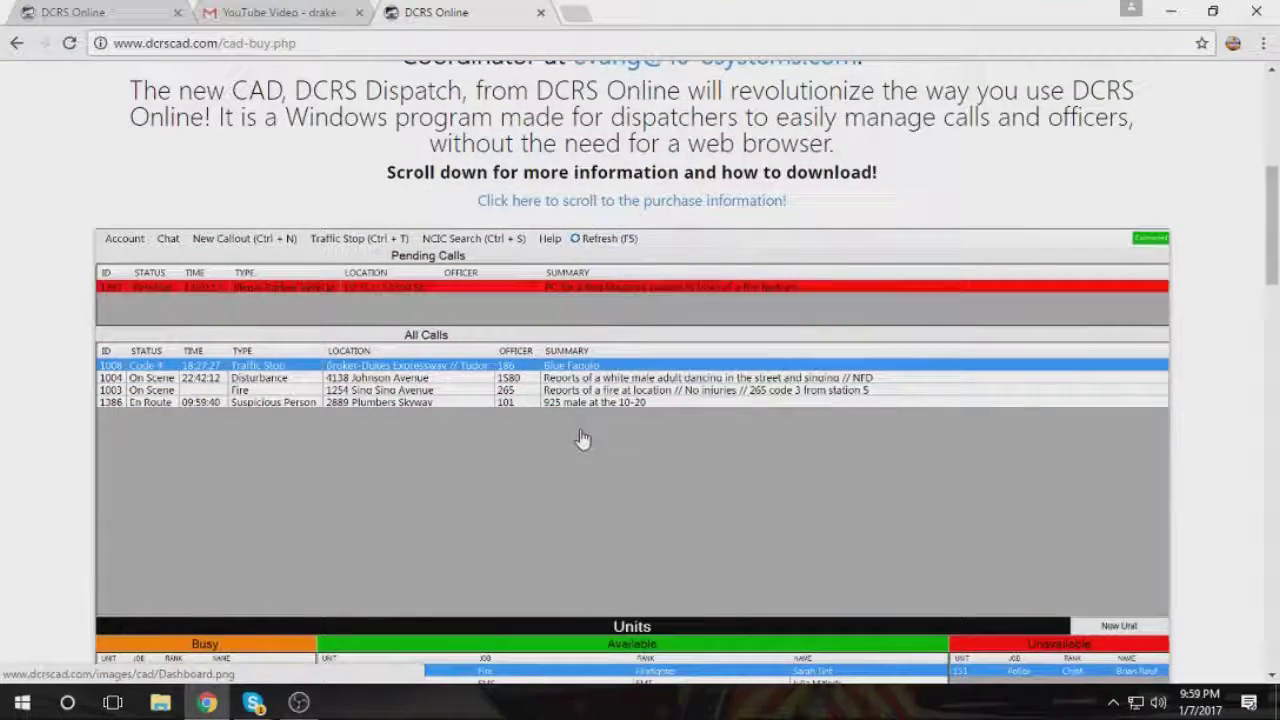
pyautogui.scroll(-4, 655, 290)
pyautogui.scroll(-2, 634, 309)
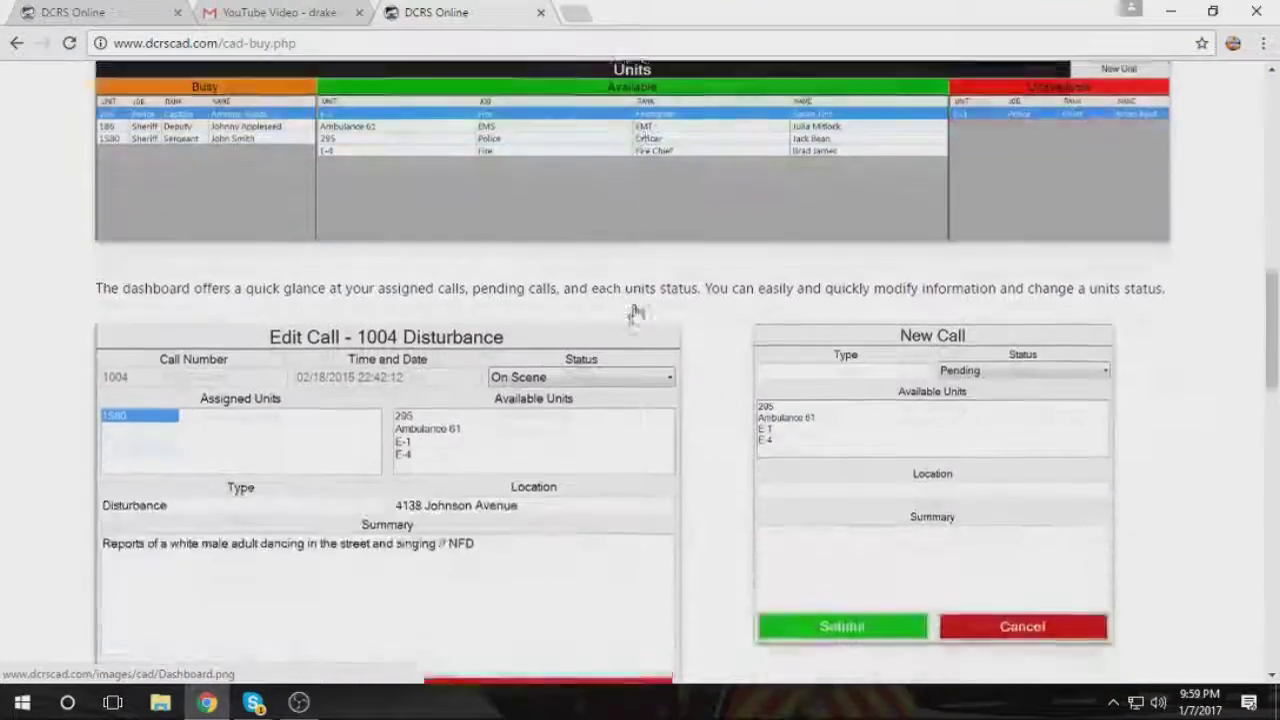
pyautogui.scroll(8, 634, 309)
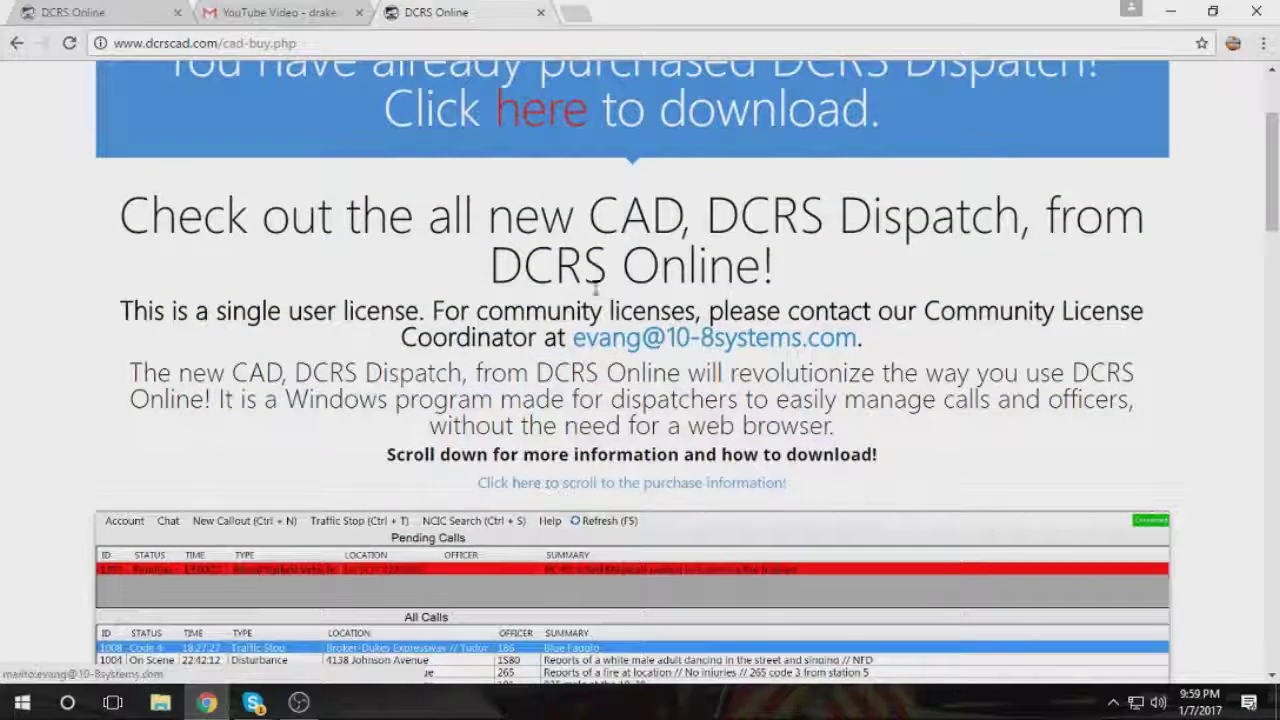
pyautogui.scroll(1, 548, 198)
pyautogui.click(548, 198)
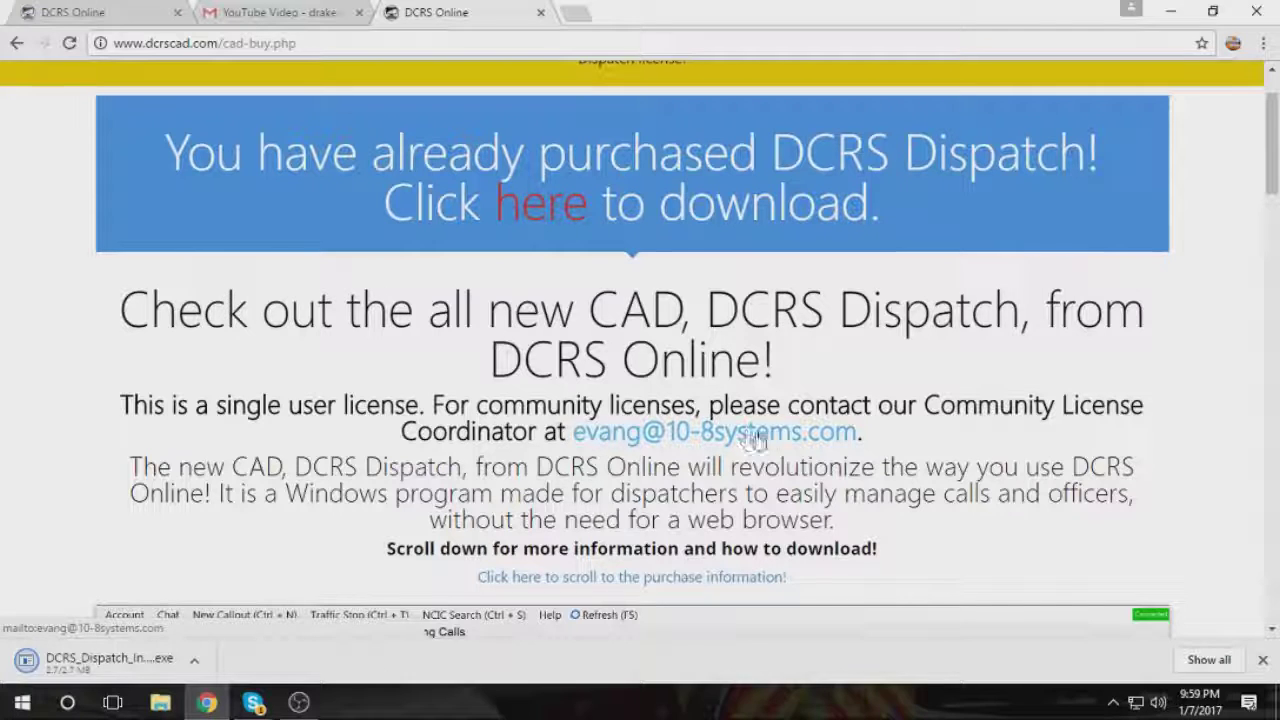
pyautogui.moveTo(565, 440); pyautogui.dragTo(857, 432)
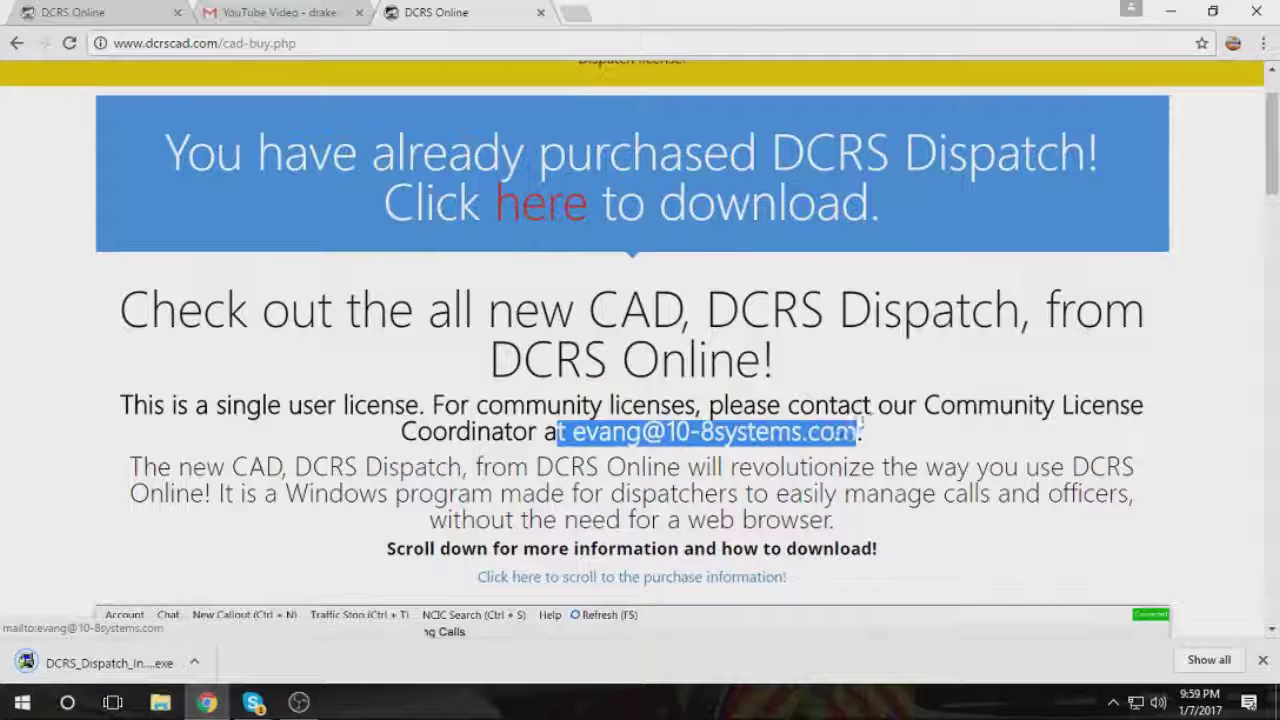
pyautogui.click(880, 432)
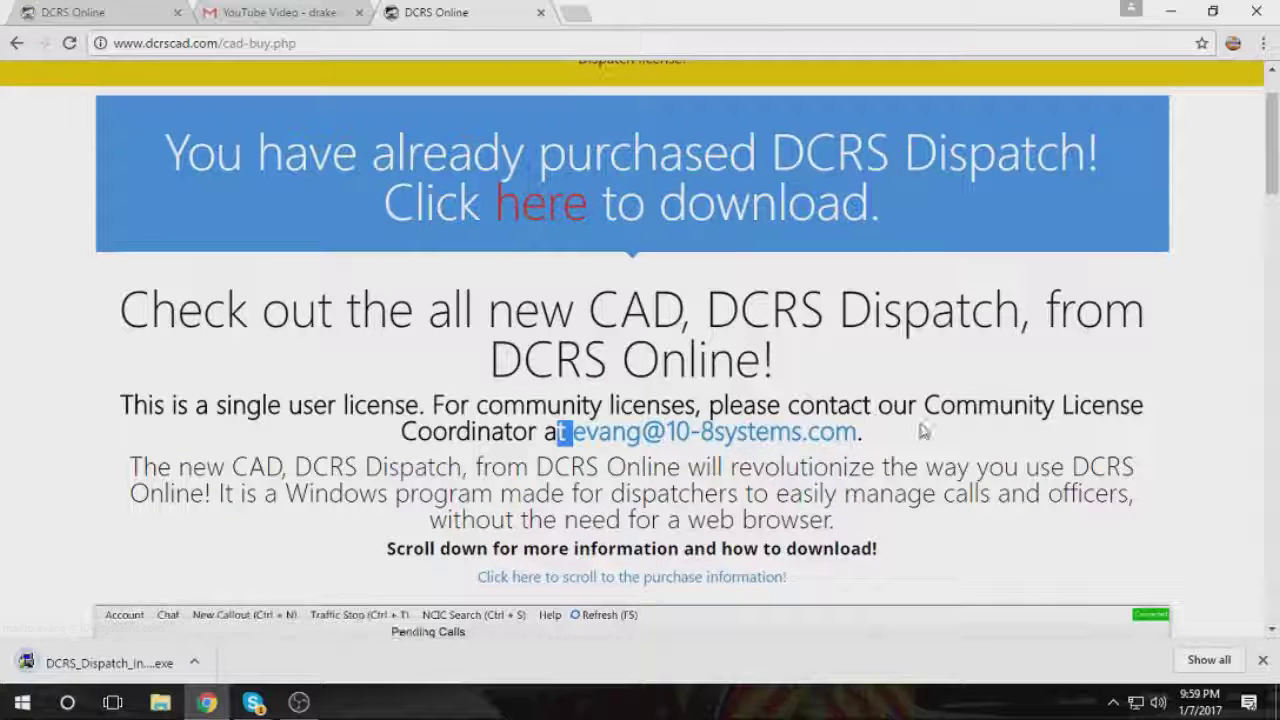
# Step: Install DCRS Dispatch, running the unrecognised app anyway
pyautogui.click(105, 663)
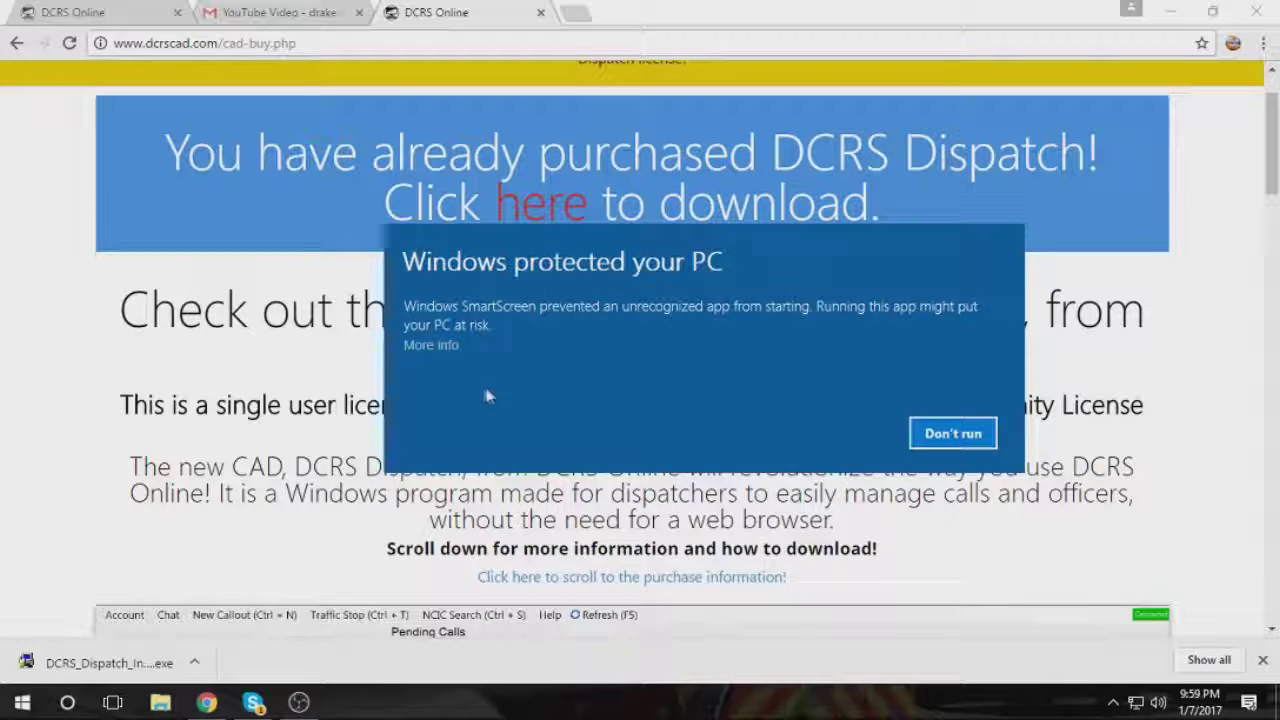
pyautogui.click(437, 346)
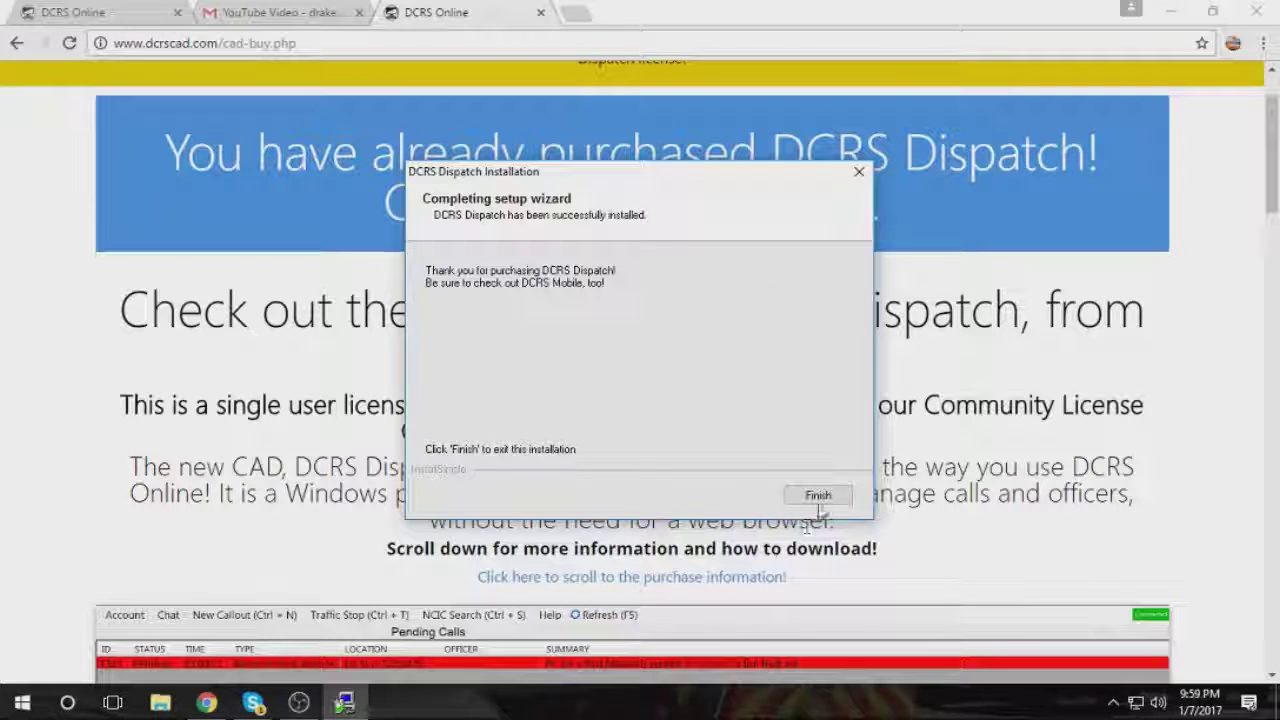
pyautogui.click(818, 496)
# Step: Download and install DCRS Mobile from the MDT page, then show the desktop
pyautogui.scroll(1, 437, 397)
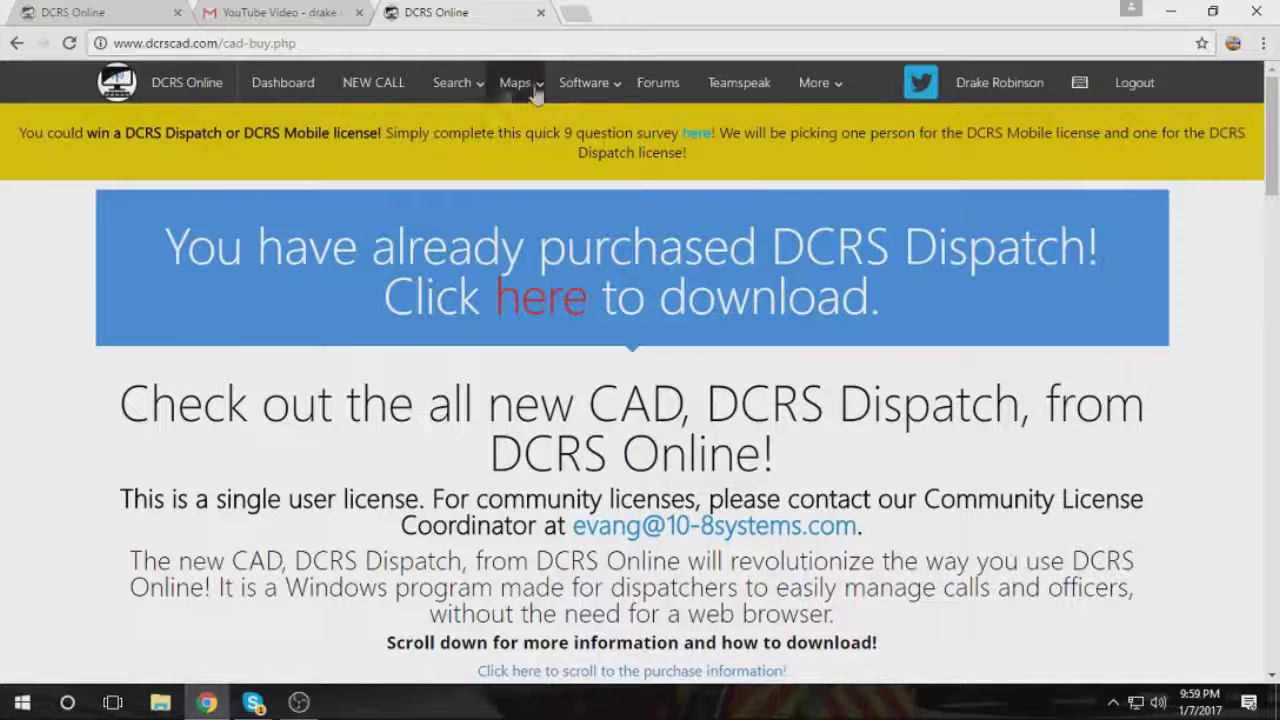
pyautogui.moveTo(587, 83)
pyautogui.click(595, 163)
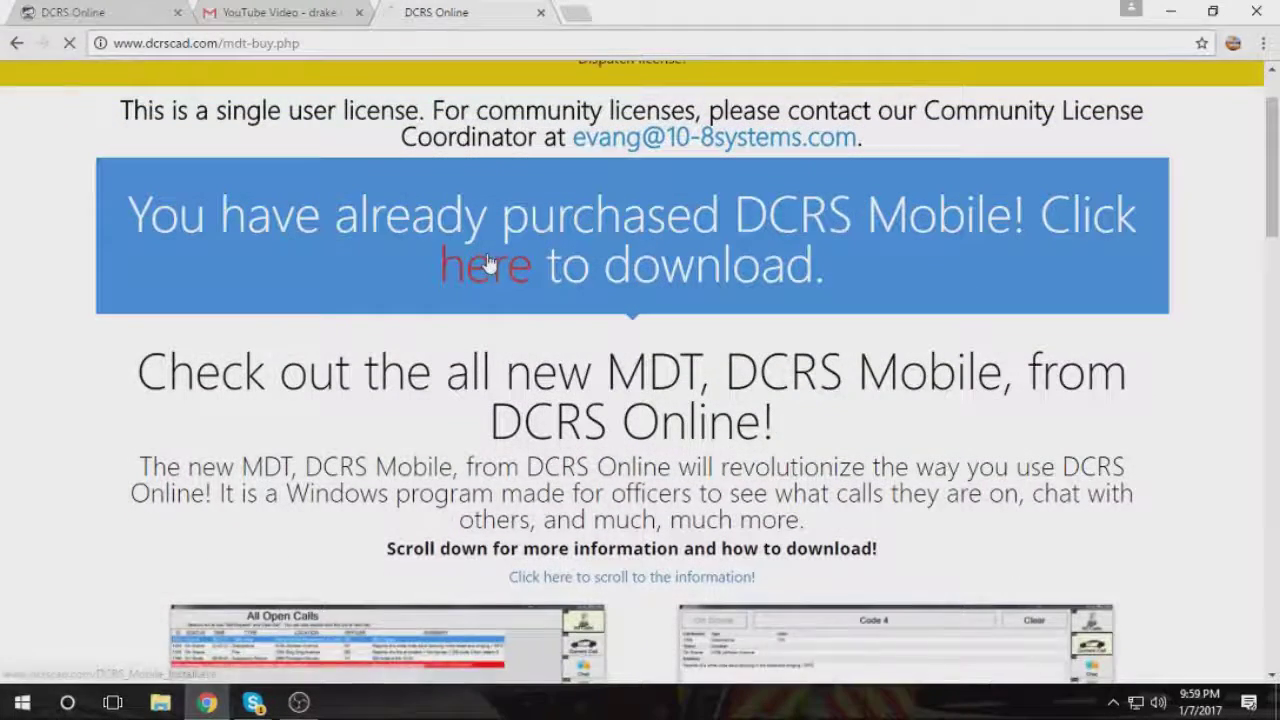
pyautogui.click(486, 266)
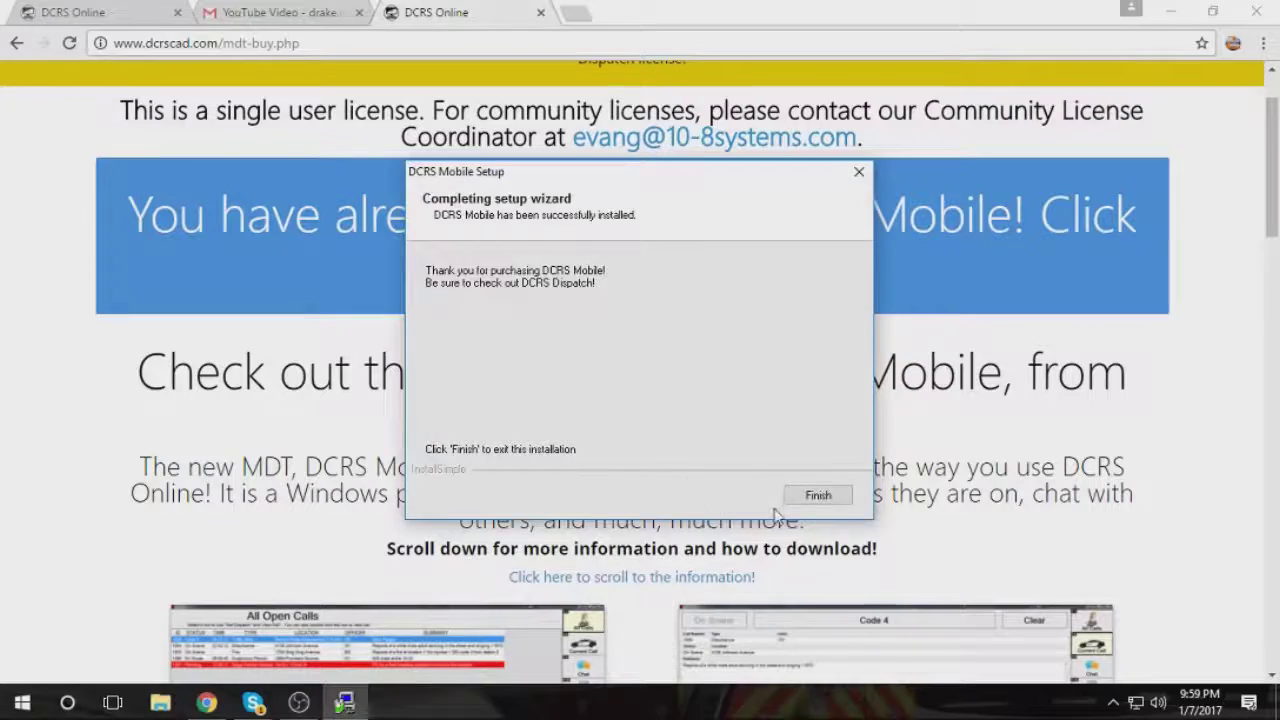
pyautogui.click(812, 496)
pyautogui.press('super+d')
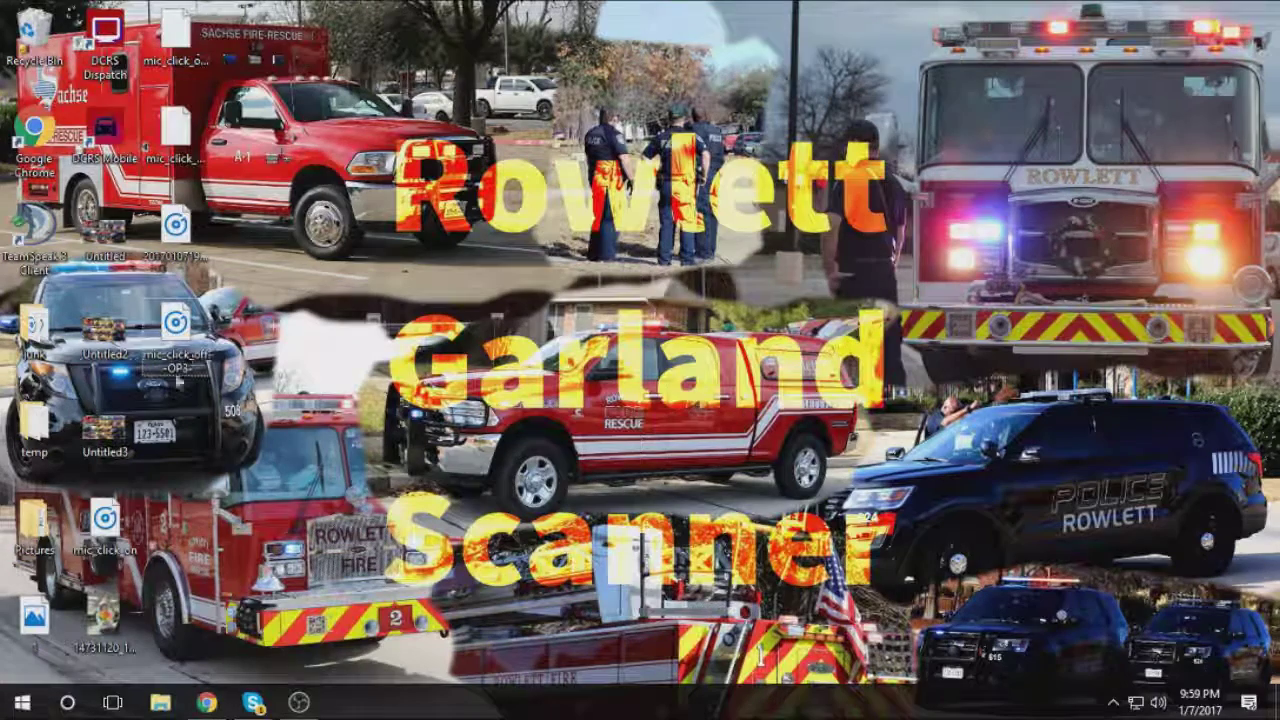
pyautogui.doubleClick(105, 30)
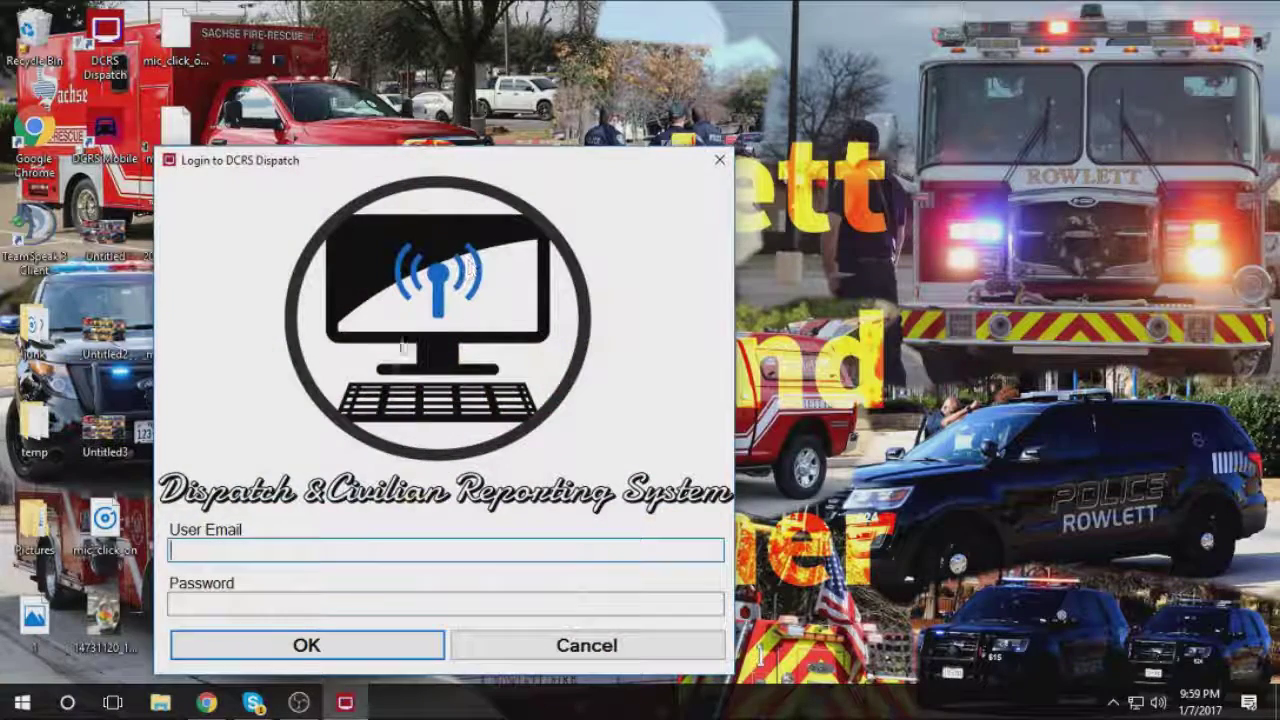
pyautogui.write('d')
pyautogui.press('BackSpace')
pyautogui.write('D')
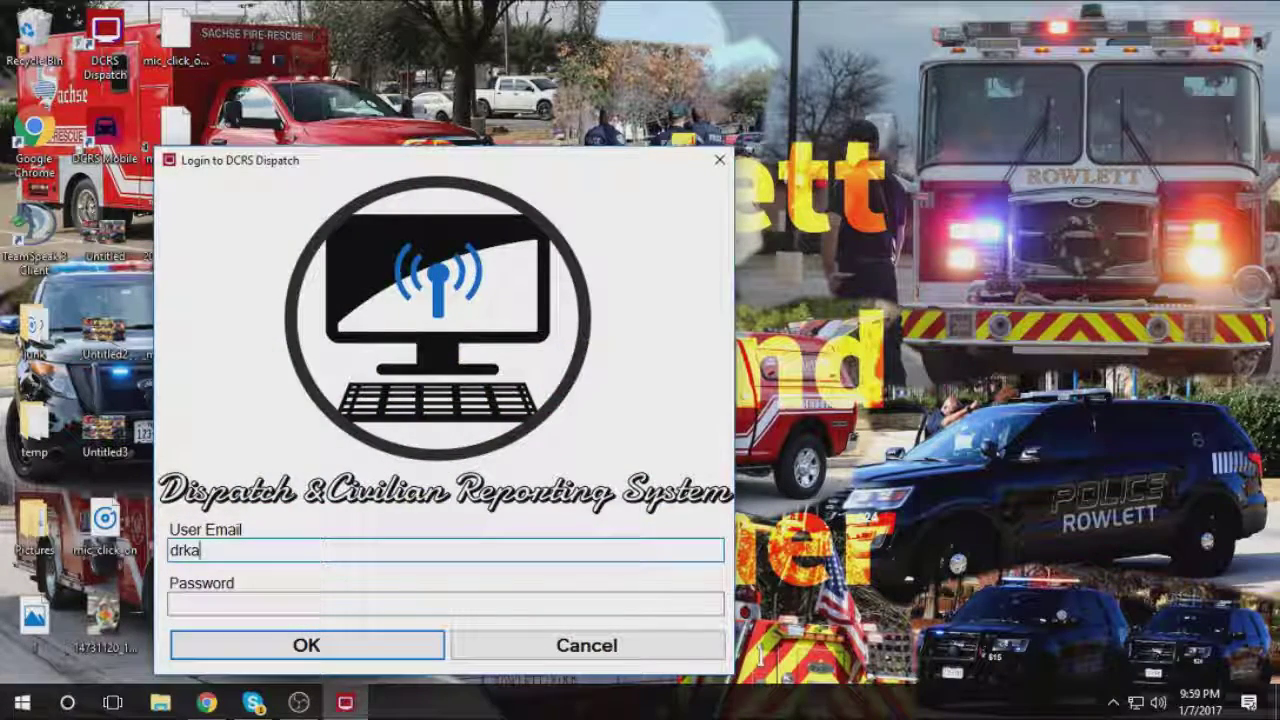
pyautogui.press('BackSpace')
pyautogui.press('BackSpace')
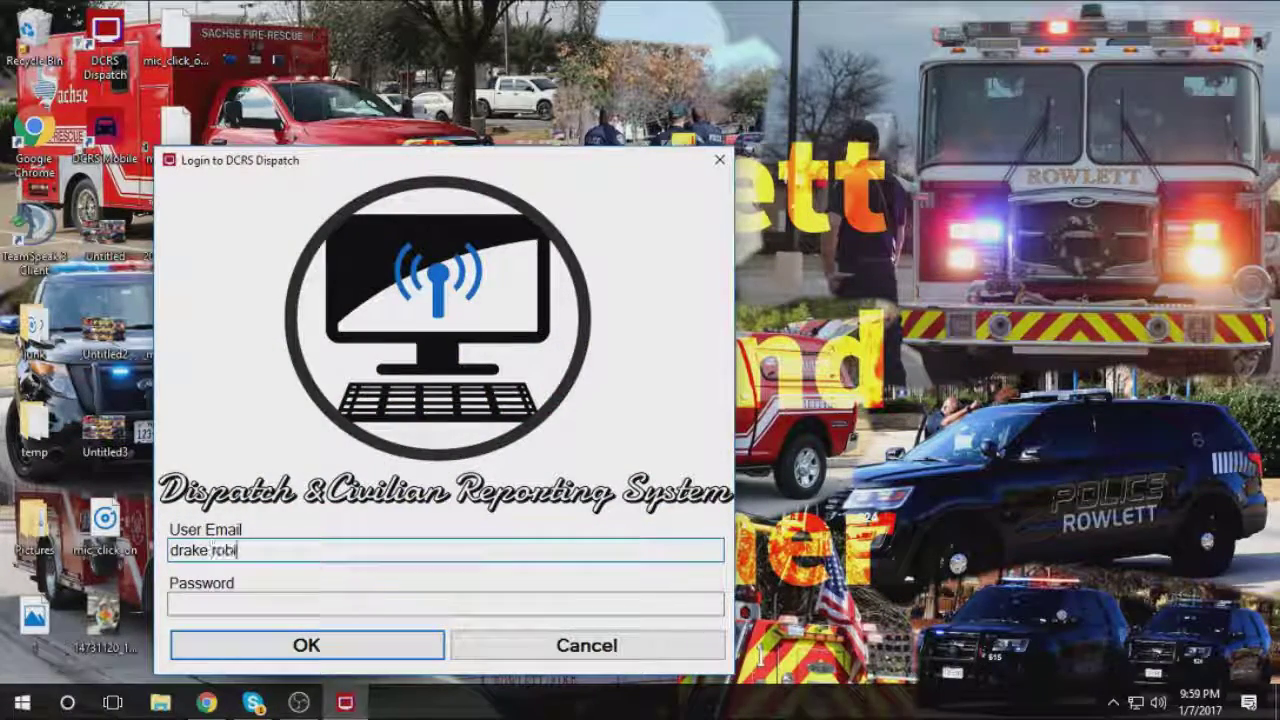
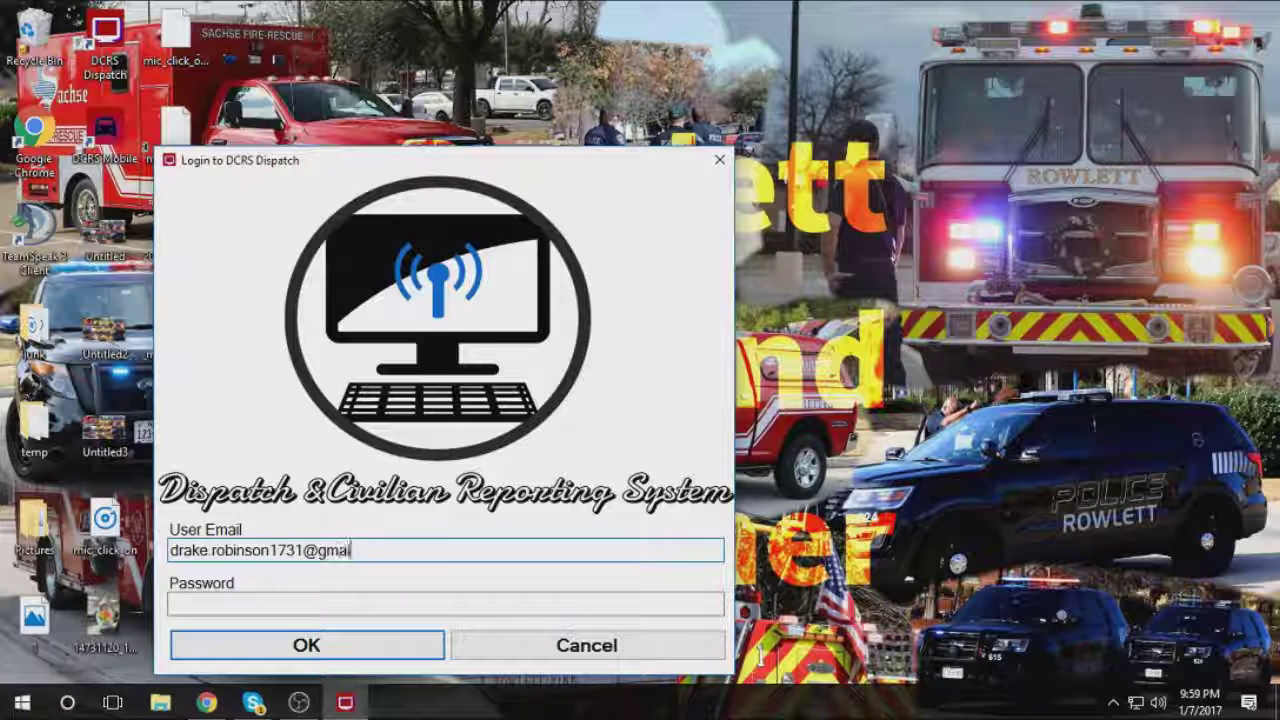
pyautogui.press('Tab')
pyautogui.write('*****')
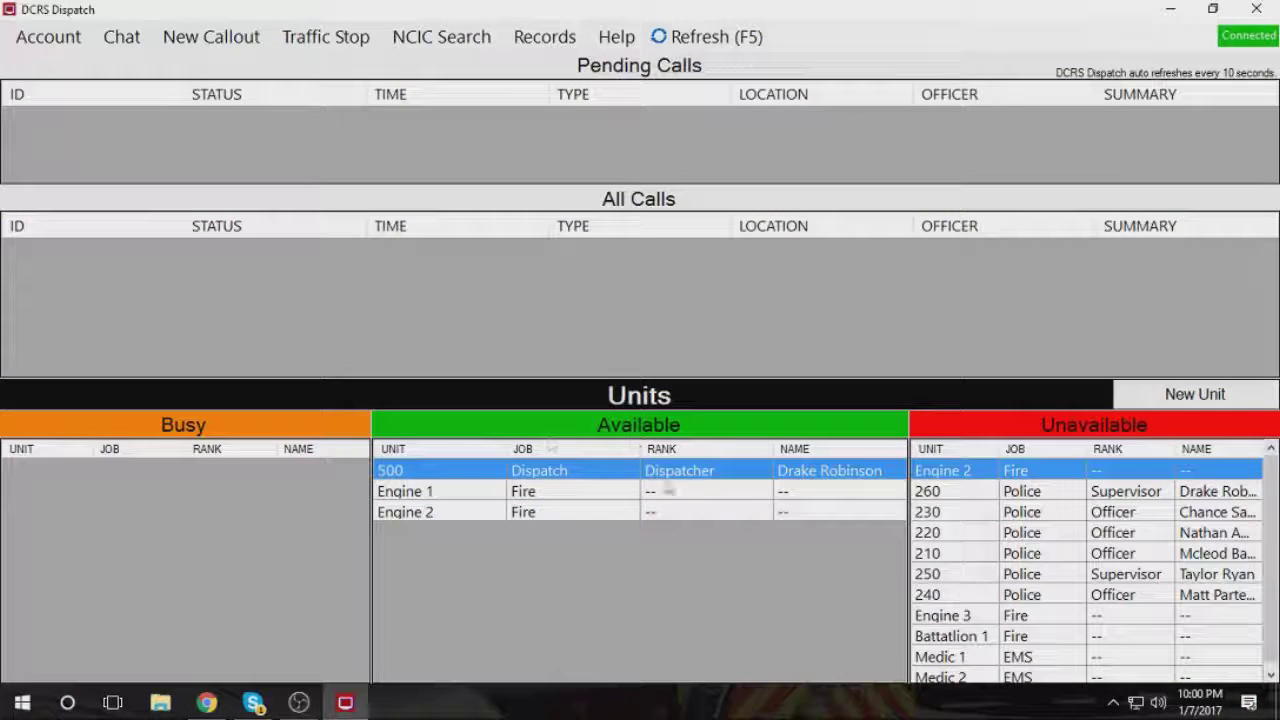
# Step: Set Engine 2 to Unavailable and police supervisor unit 250 to Available
pyautogui.rightClick(636, 495)
pyautogui.click(657, 545)
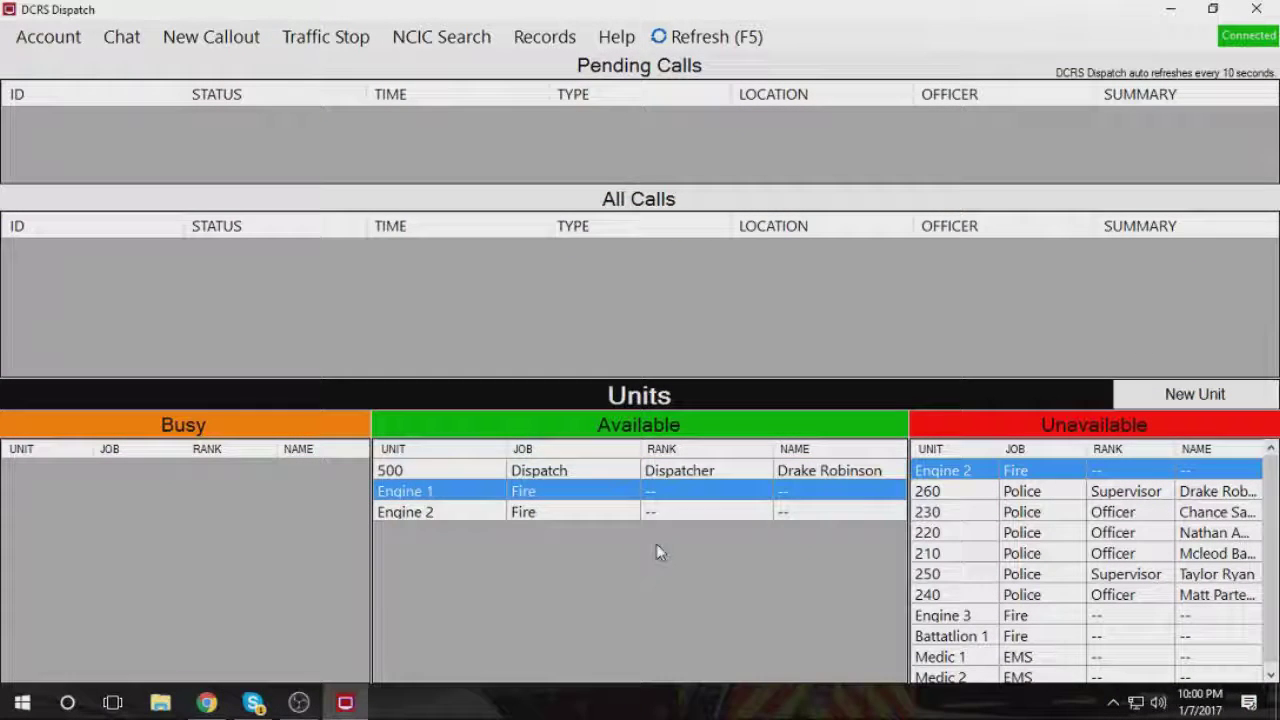
pyautogui.rightClick(597, 493)
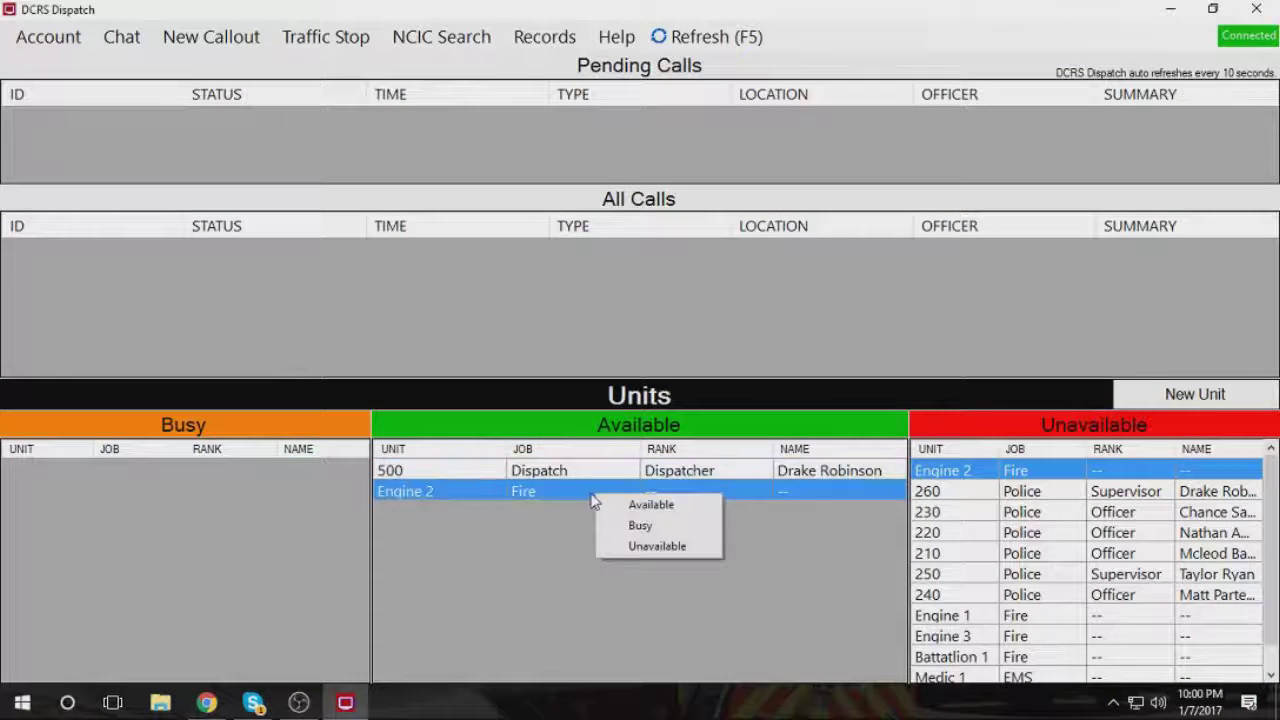
pyautogui.click(657, 546)
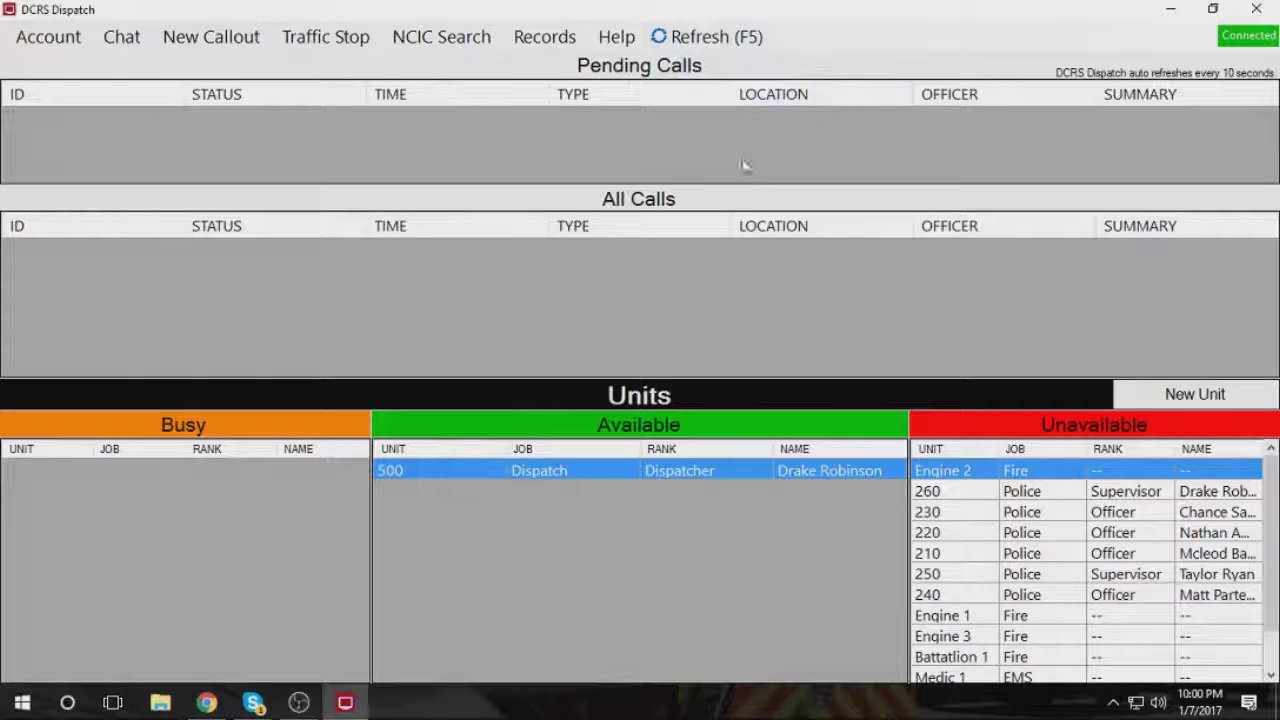
pyautogui.rightClick(935, 575)
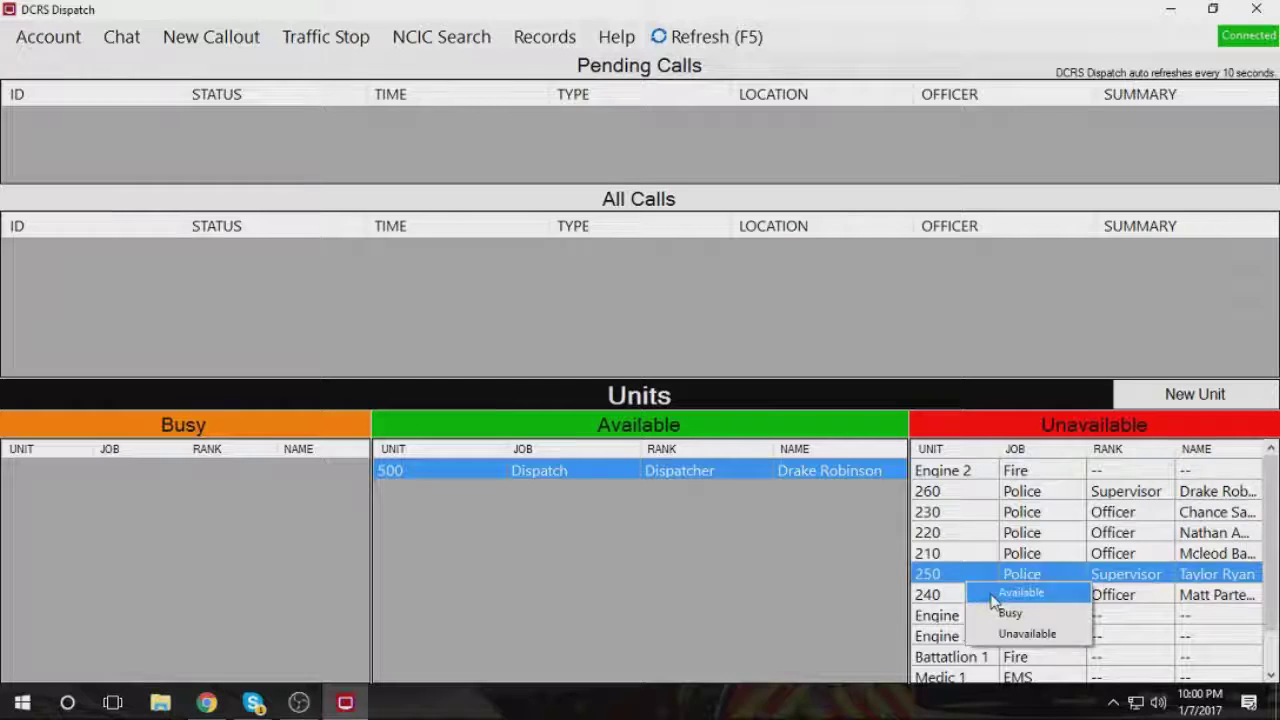
pyautogui.click(945, 592)
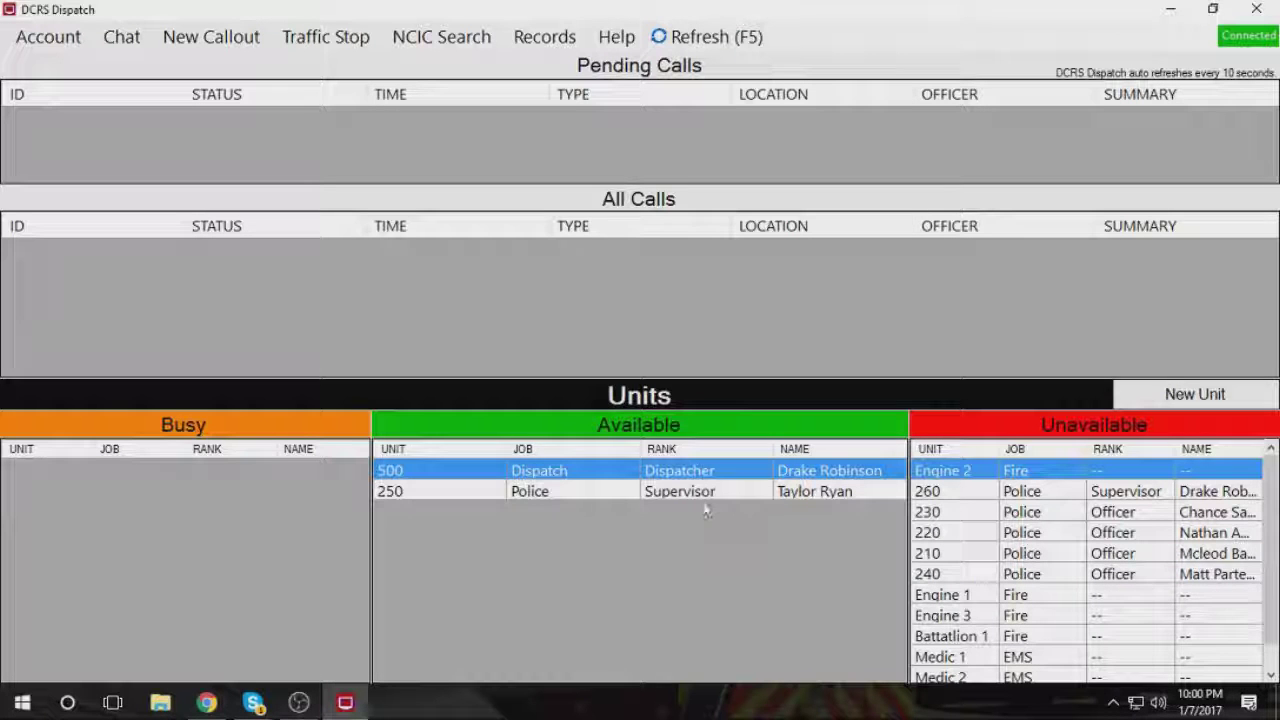
# Step: Check the hotfix email in Chrome's Gmail tab, then return to the dispatch board
pyautogui.click(206, 702)
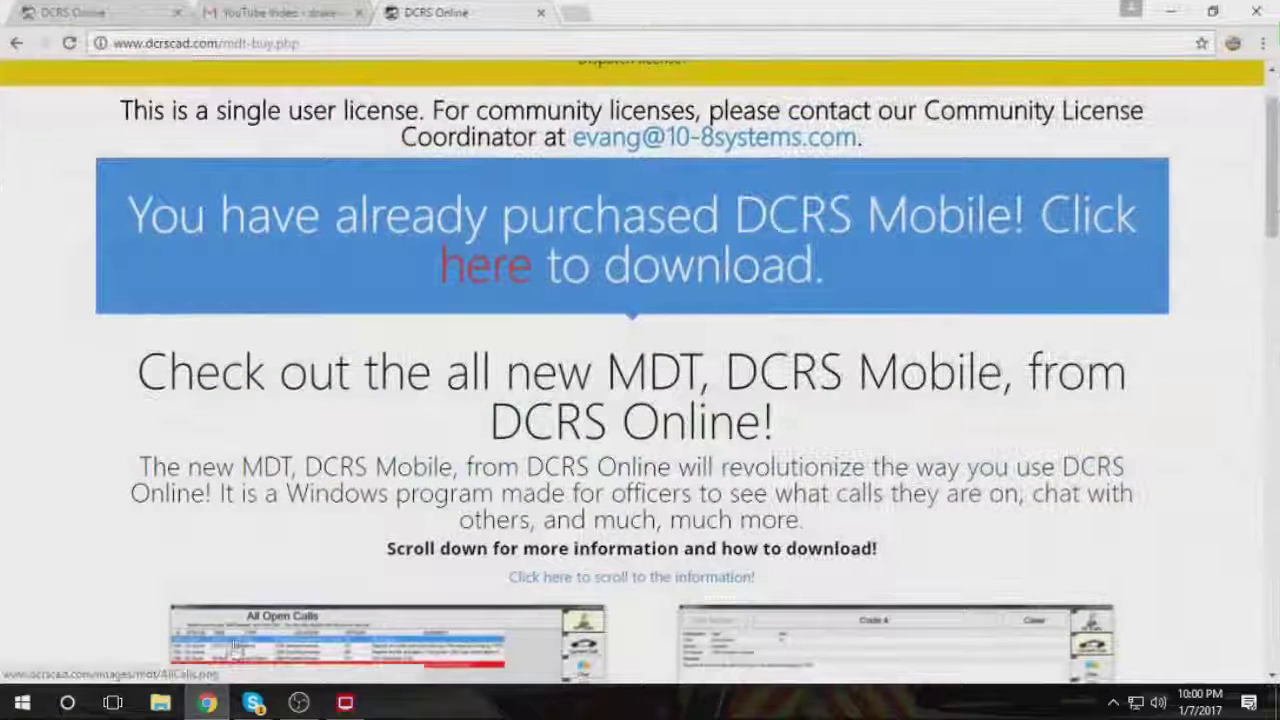
pyautogui.hotkey('ctrl', 'shift', 'Tab')
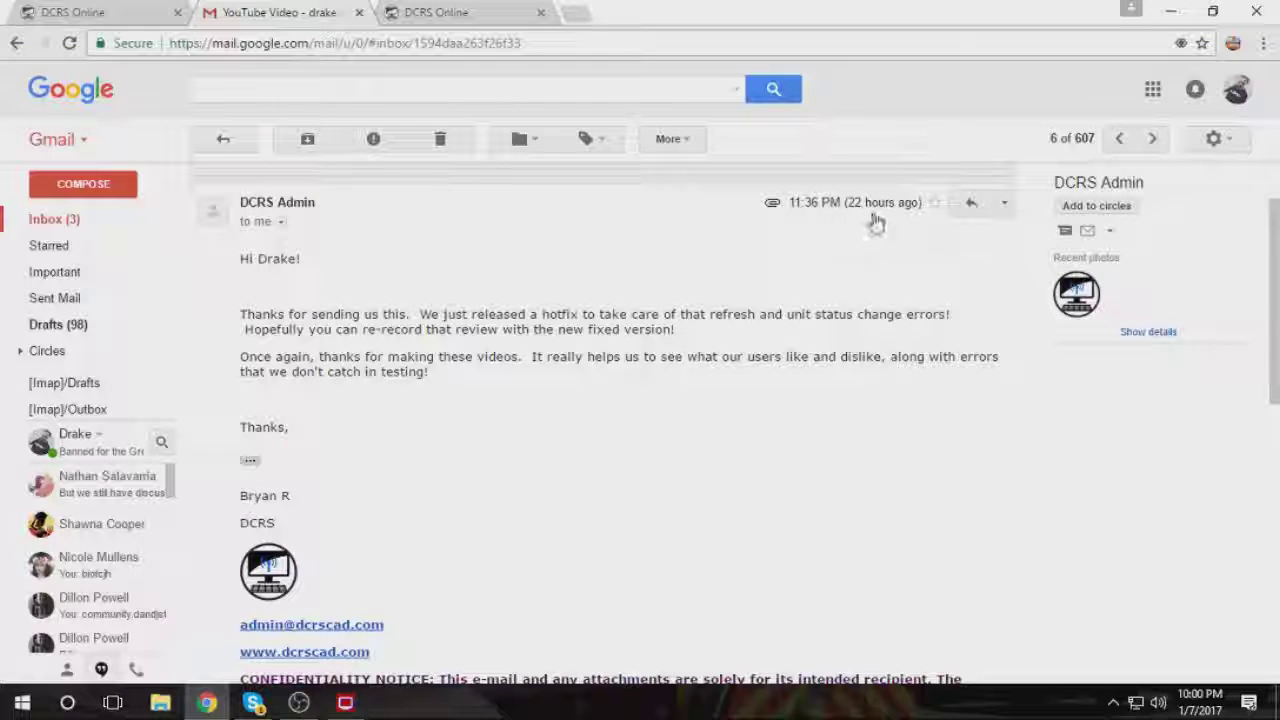
pyautogui.click(345, 703)
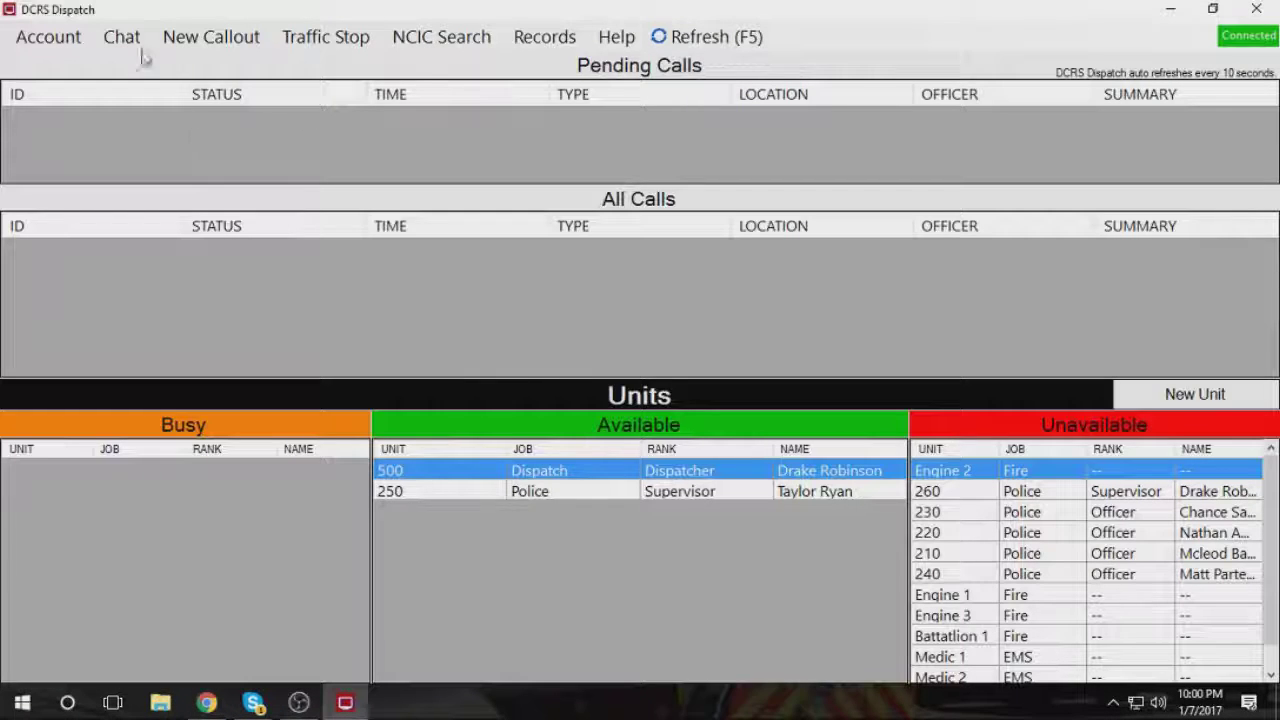
# Step: Look over the chat history of earlier test messages, then hide the chat window
pyautogui.click(211, 36)
pyautogui.click(689, 113)
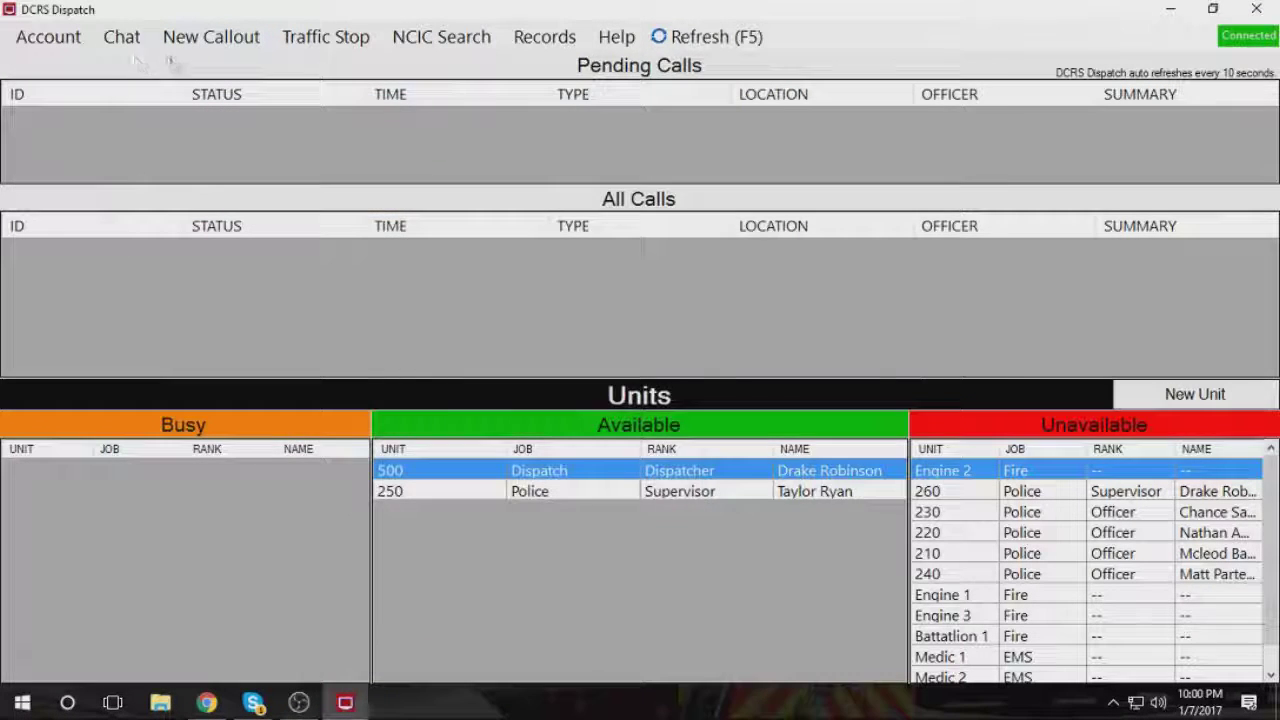
pyautogui.click(121, 38)
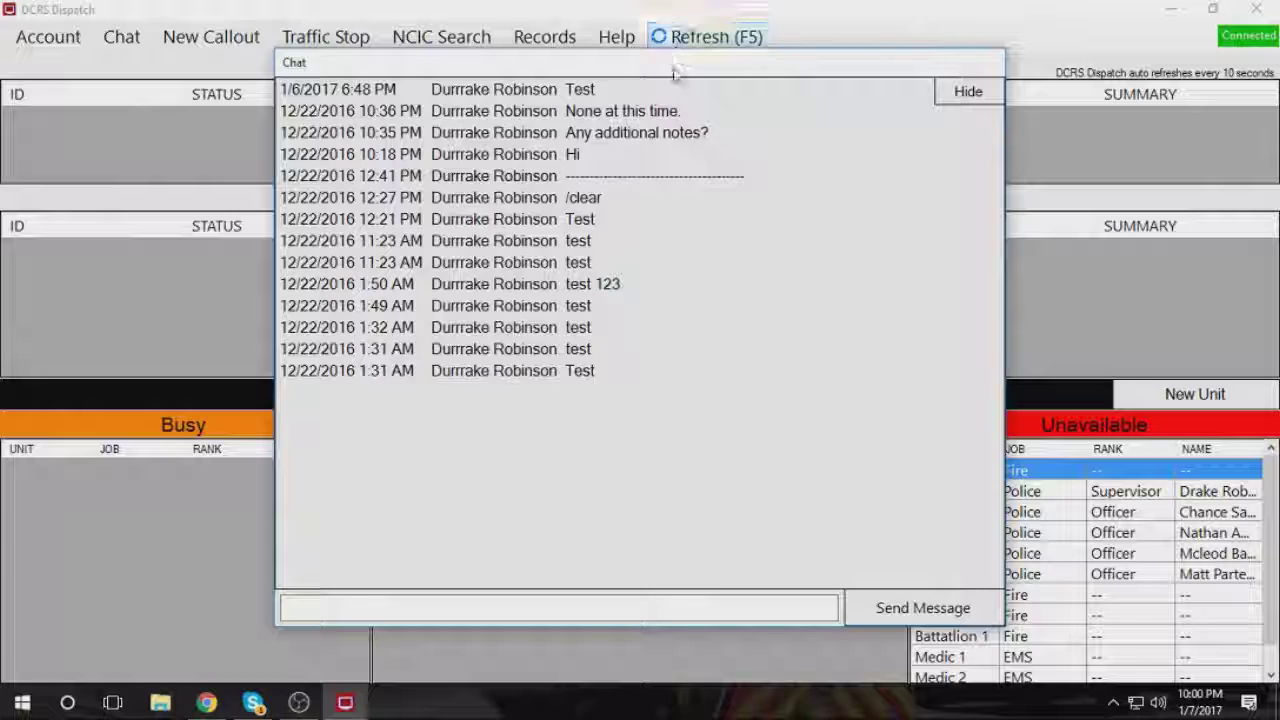
pyautogui.moveTo(675, 72); pyautogui.dragTo(587, 53)
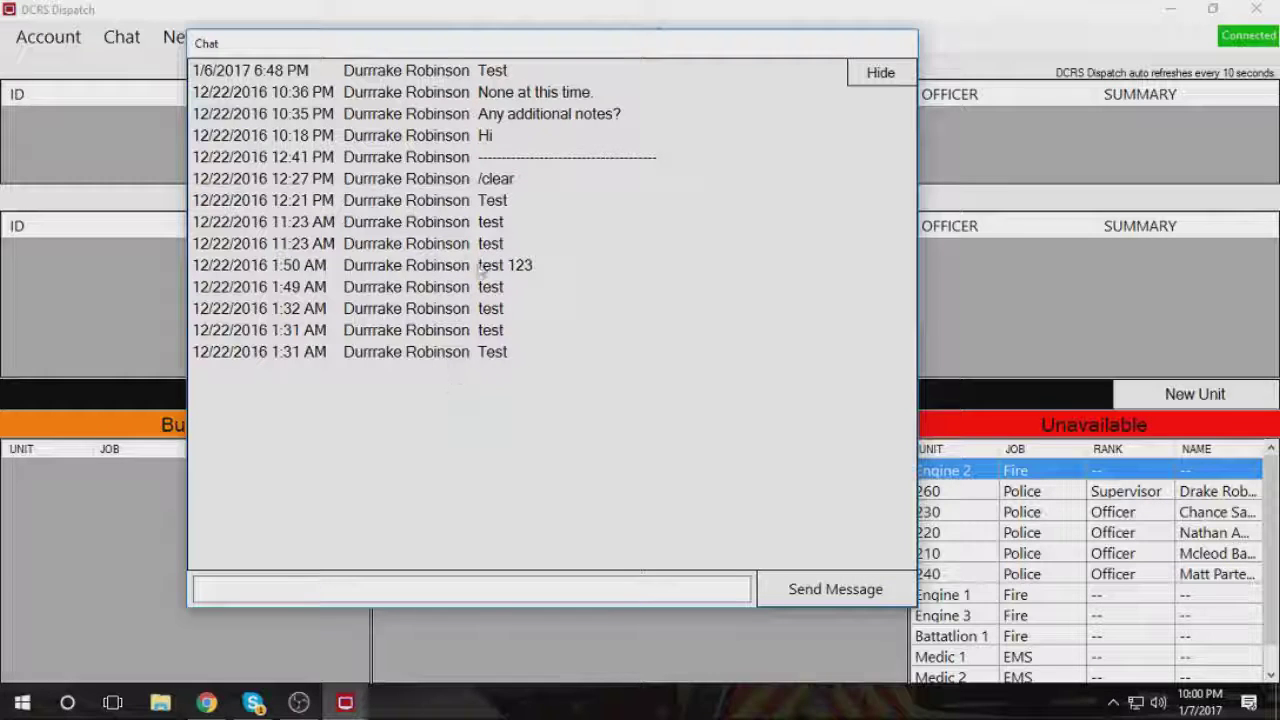
pyautogui.click(880, 72)
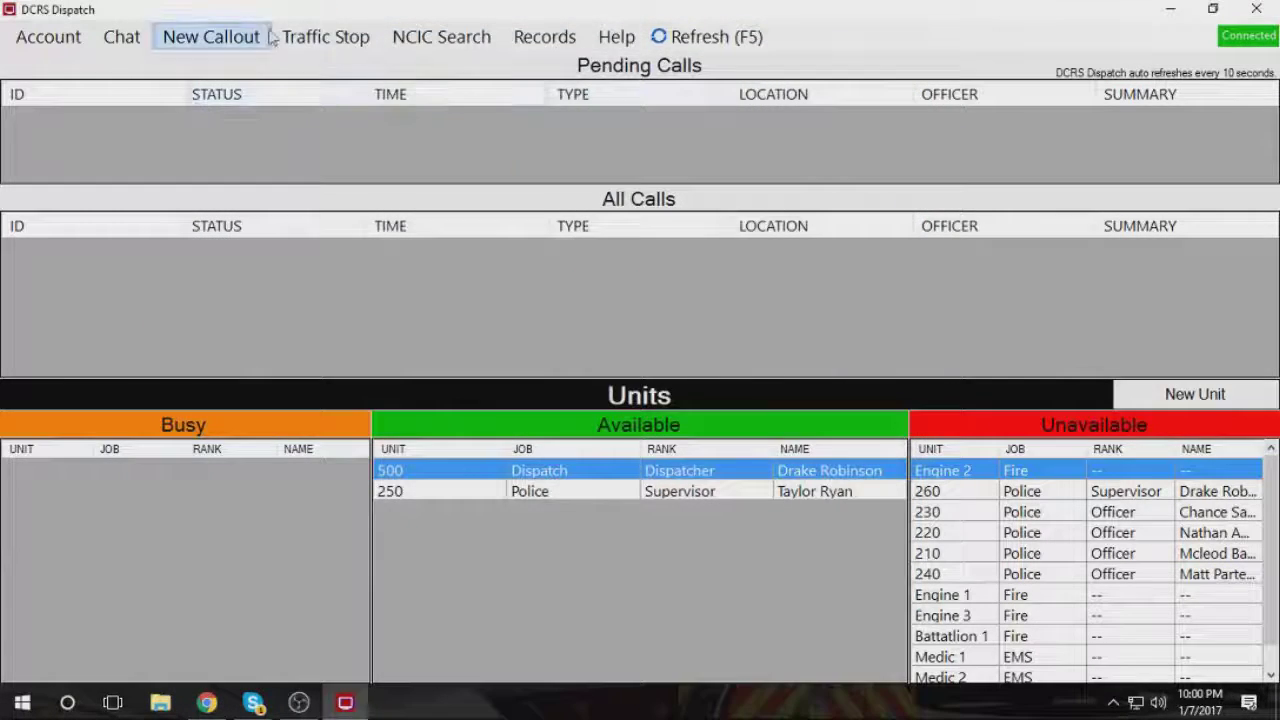
# Step: Check a New Callout form's status options, keep Pending, and close it
pyautogui.click(211, 36)
pyautogui.click(527, 231)
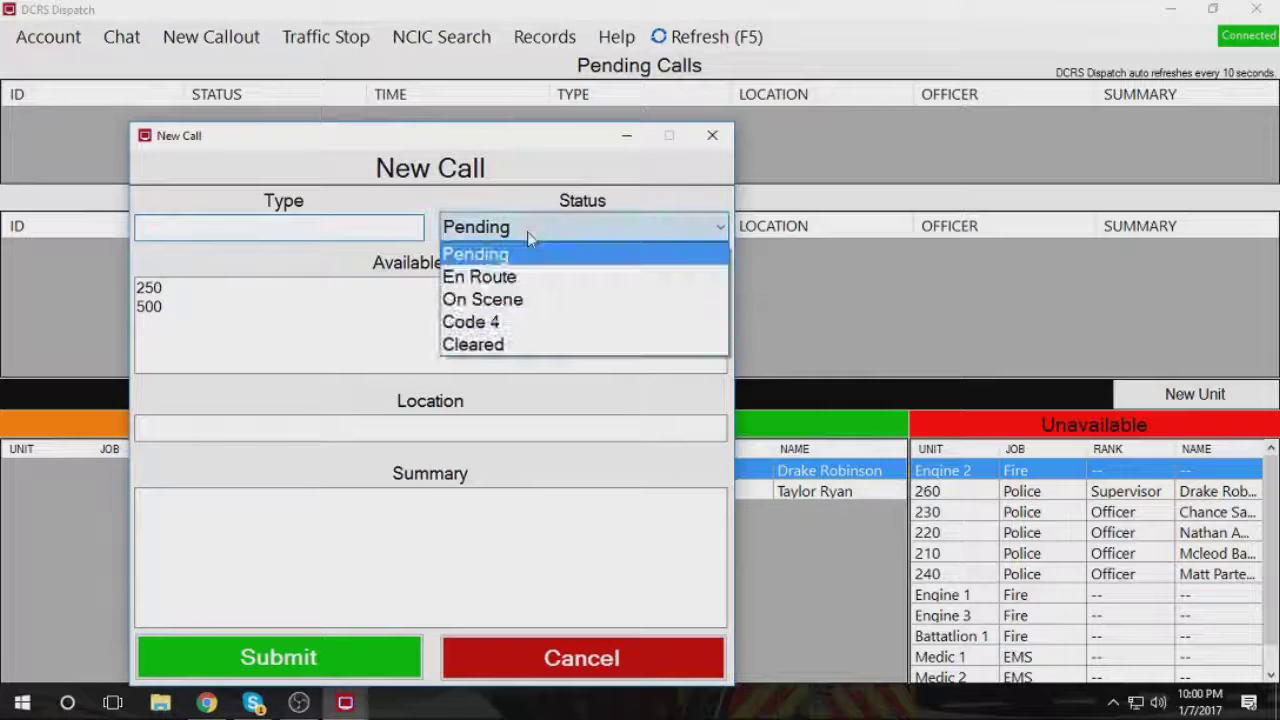
pyautogui.click(527, 231)
pyautogui.click(712, 135)
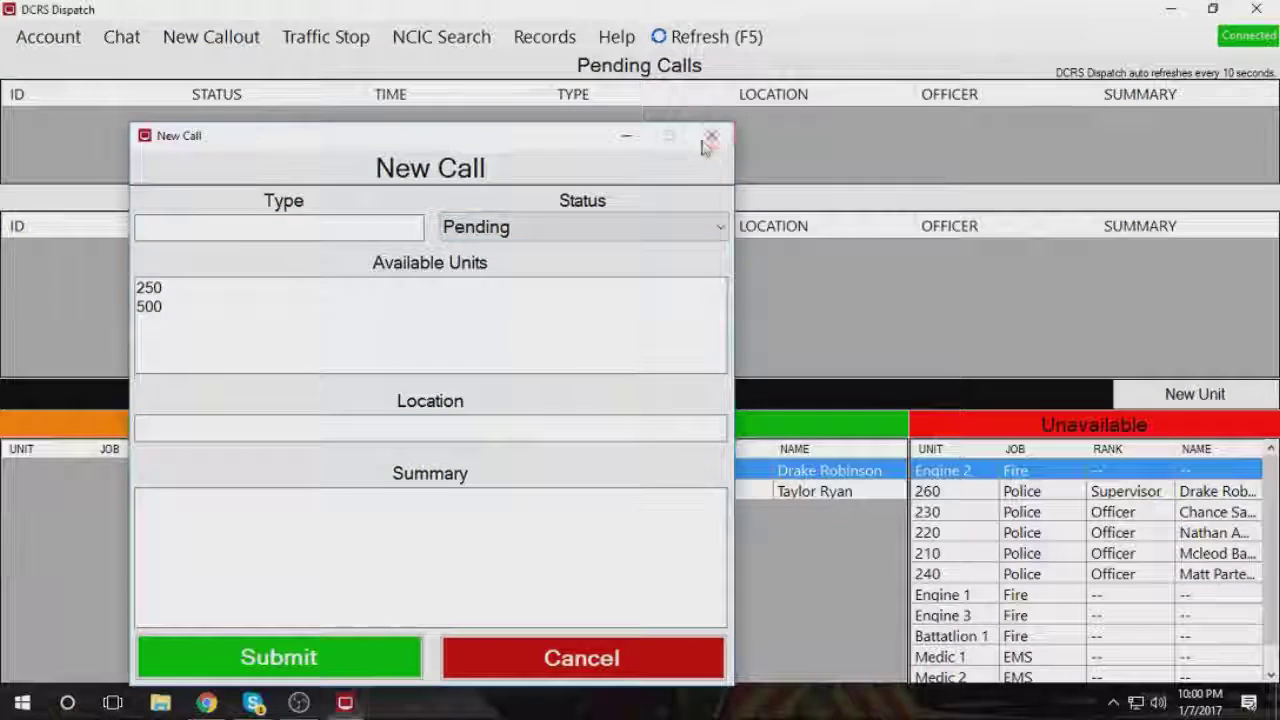
# Step: Inspect a Traffic Stop form's status options, leaving On Scene, and close it unsubmitted
pyautogui.click(344, 45)
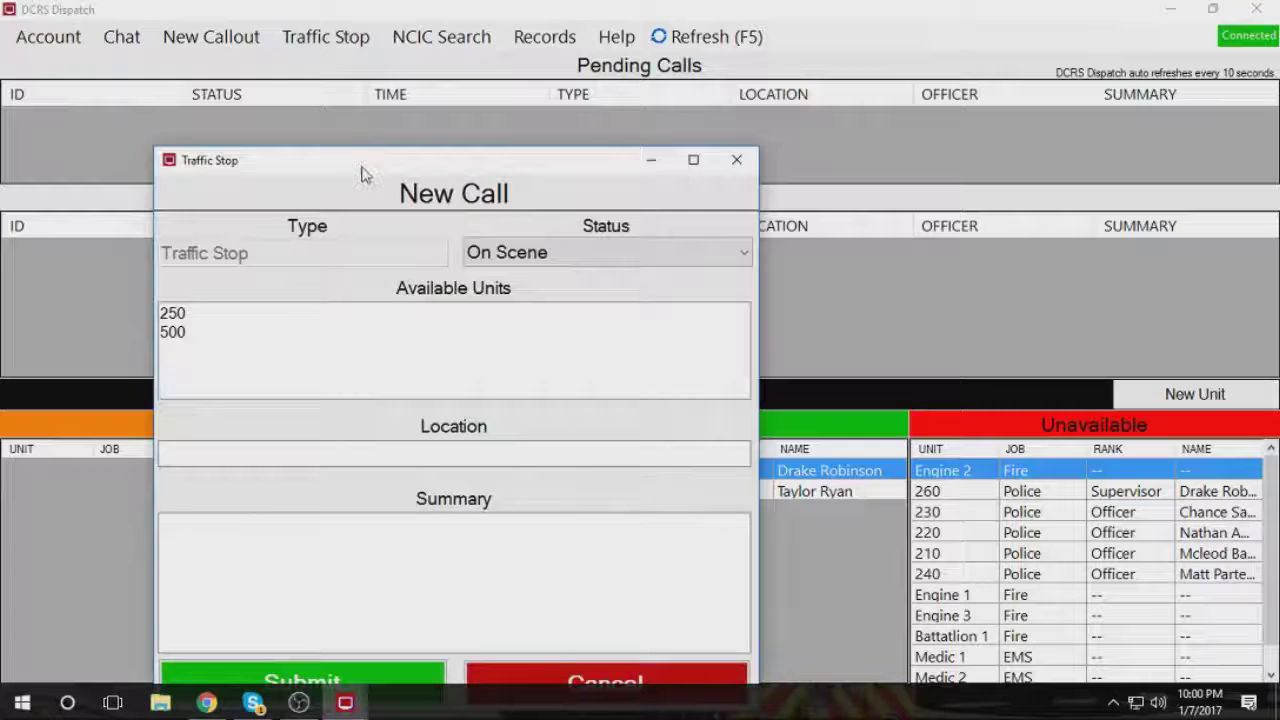
pyautogui.moveTo(363, 174)
pyautogui.mouseDown()
pyautogui.moveTo(429, 51)
pyautogui.moveTo(443, 63)
pyautogui.mouseUp()
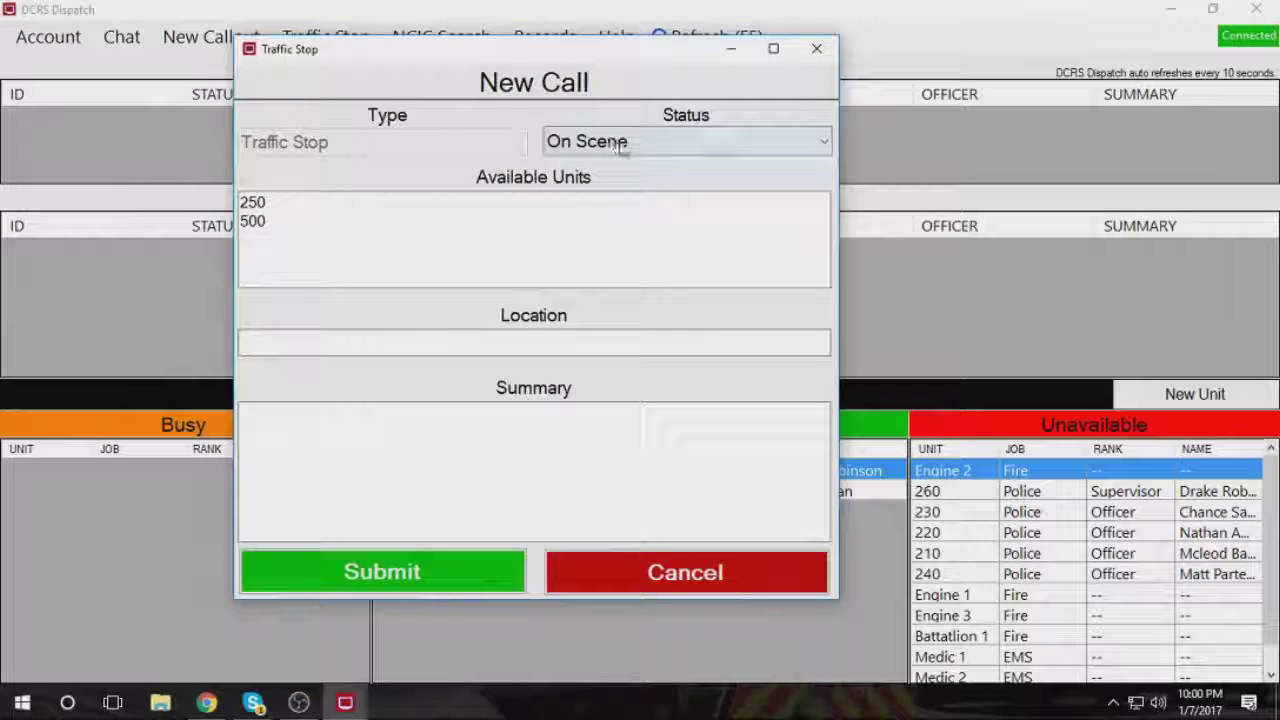
pyautogui.click(651, 140)
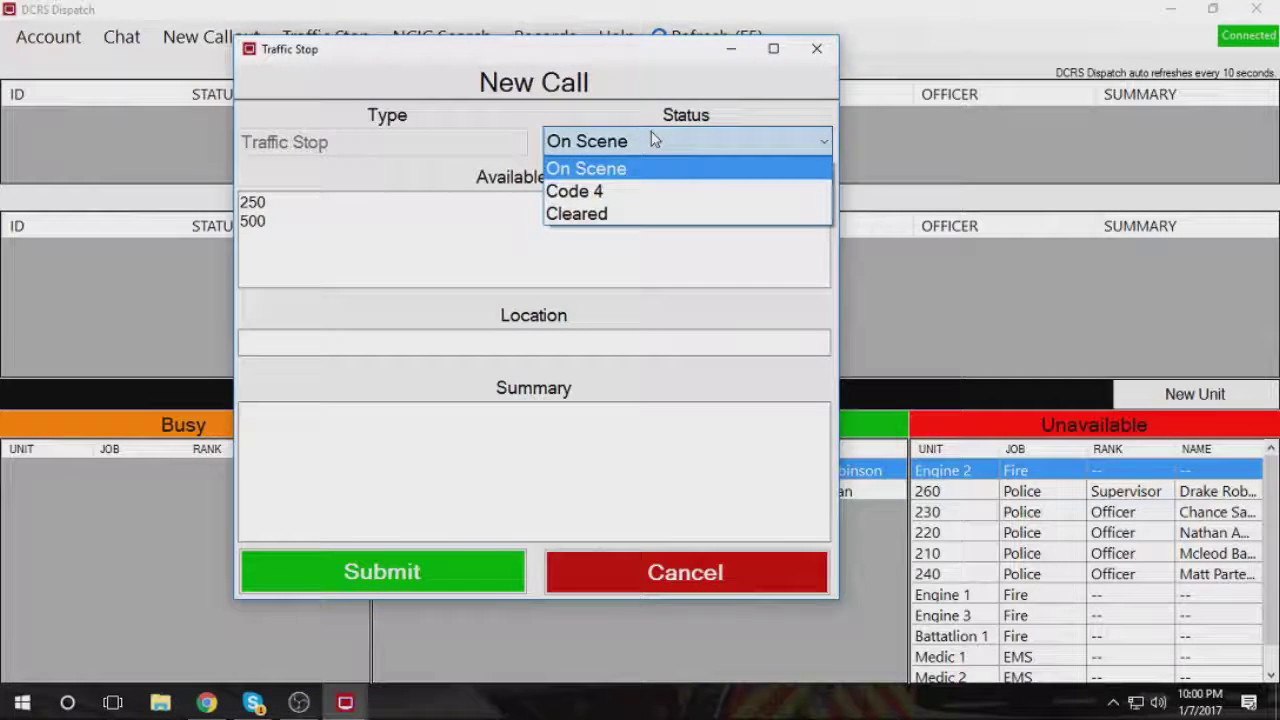
pyautogui.click(654, 140)
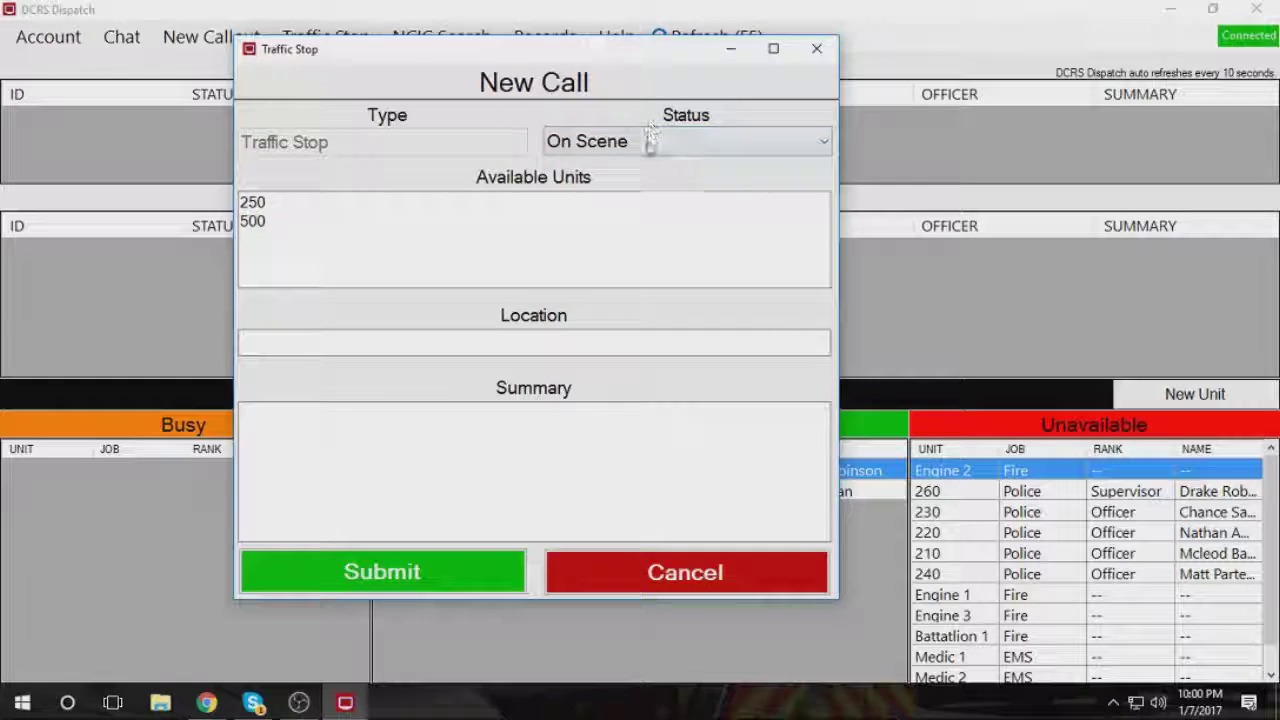
pyautogui.click(651, 148)
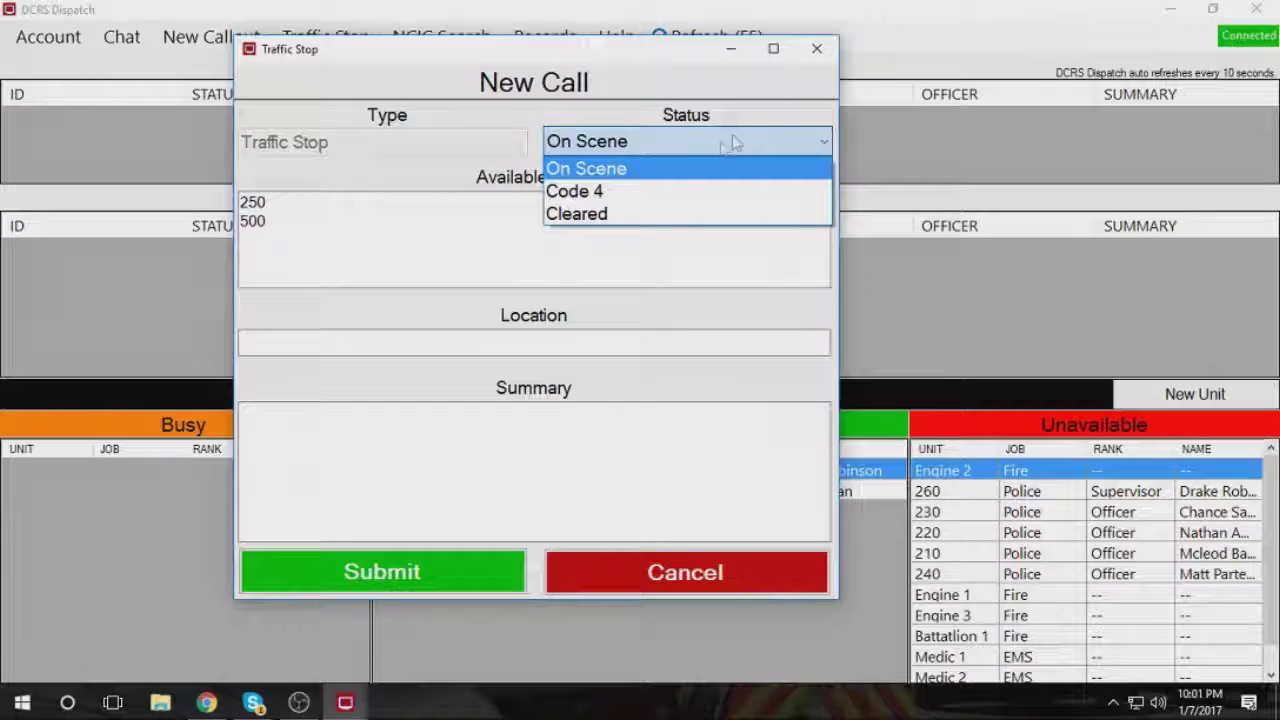
pyautogui.click(705, 165)
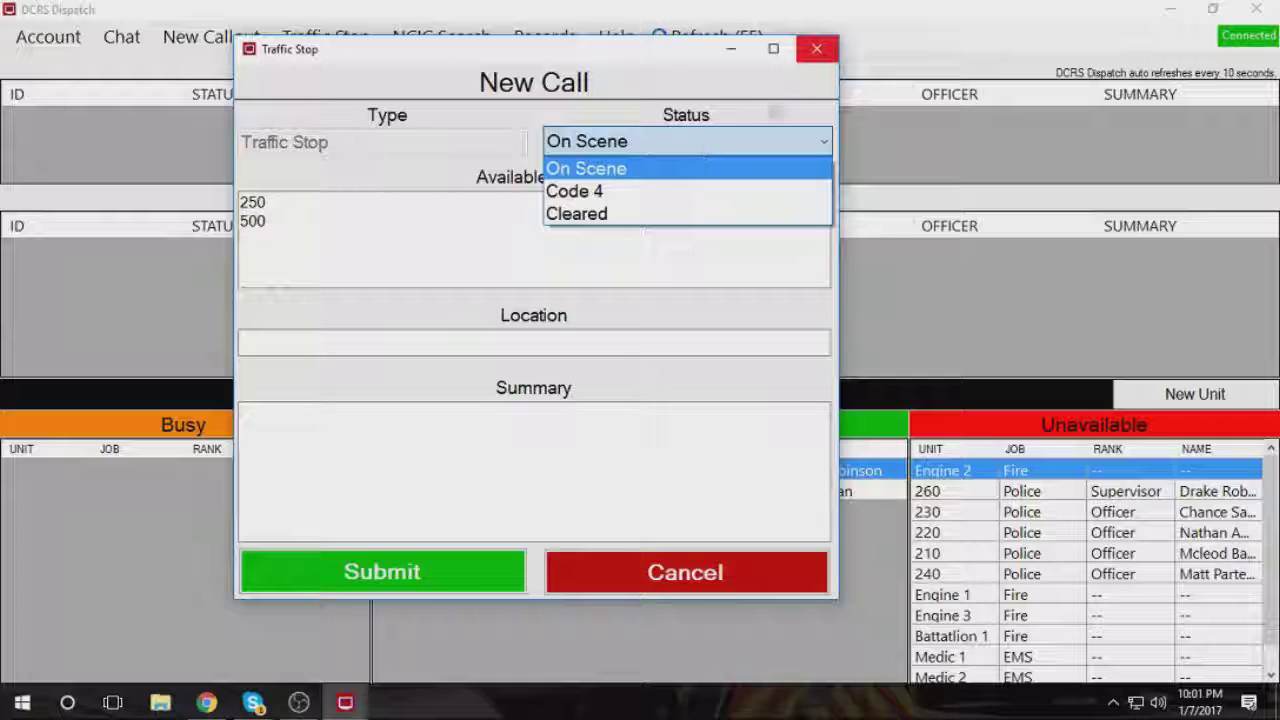
pyautogui.click(605, 265)
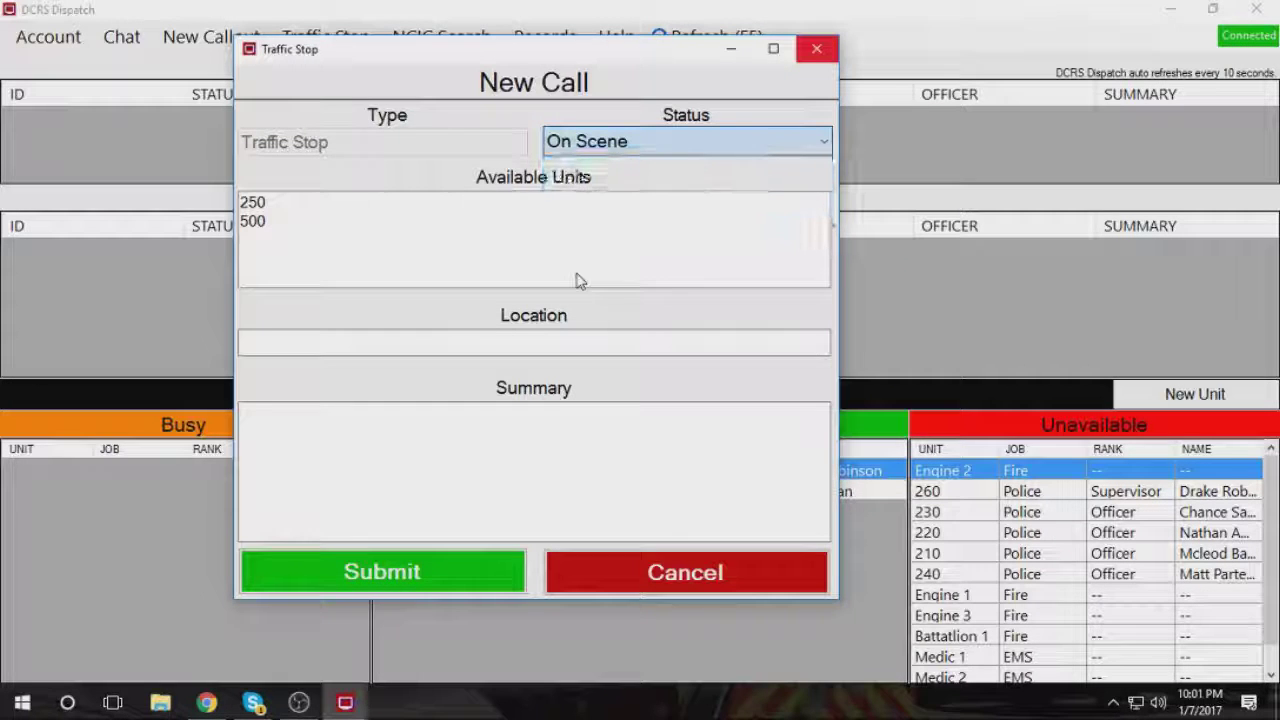
pyautogui.click(817, 48)
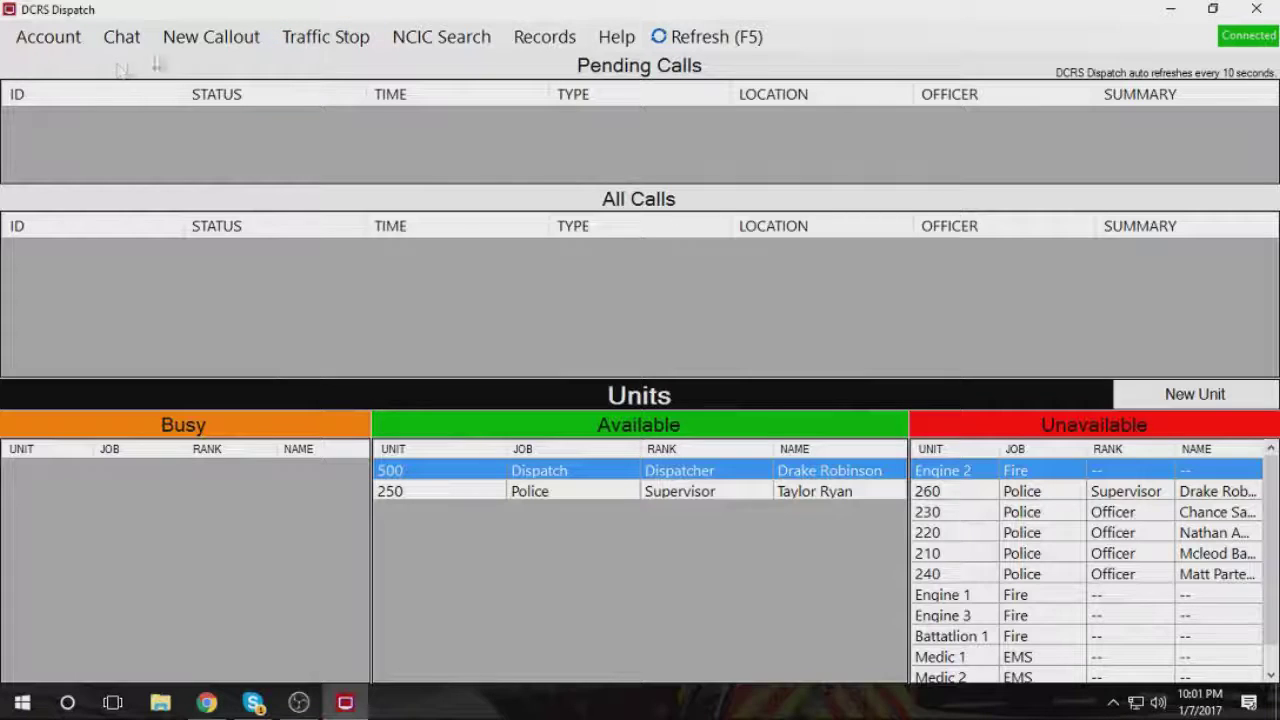
# Step: Review another New Callout form's statuses, close it, and start a Traffic Stop call
pyautogui.click(188, 42)
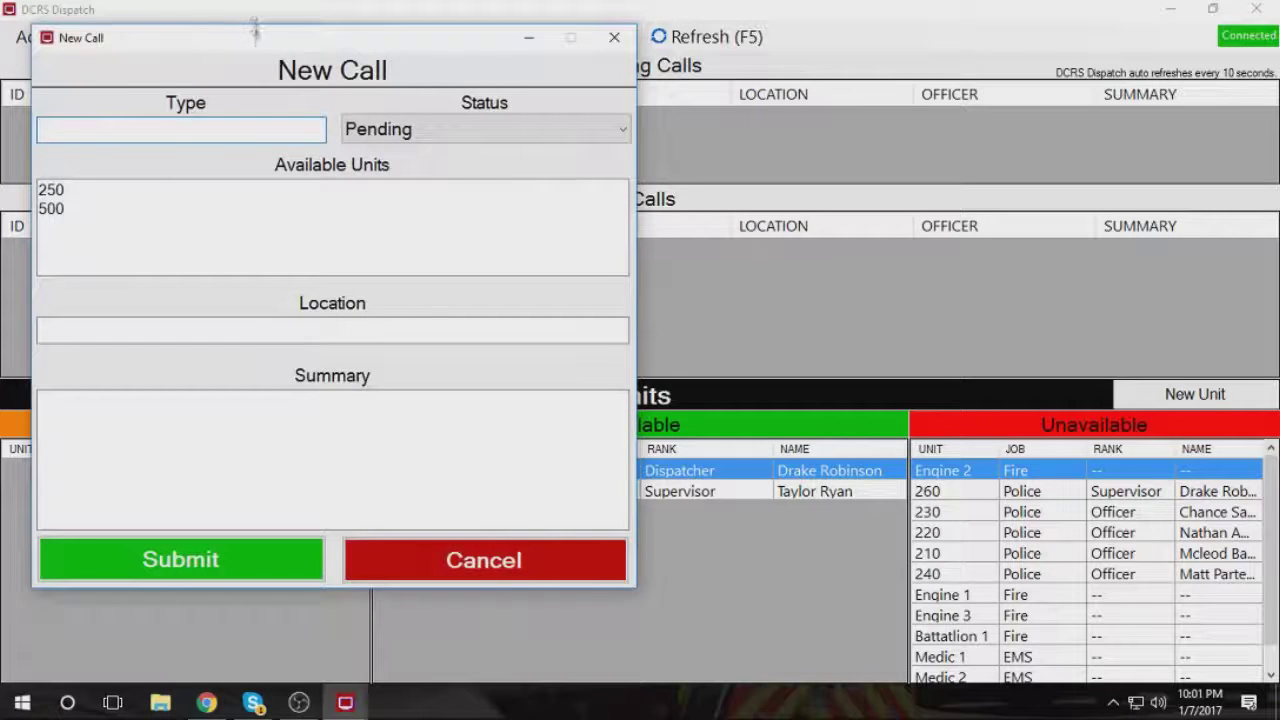
pyautogui.moveTo(258, 45); pyautogui.dragTo(575, 42)
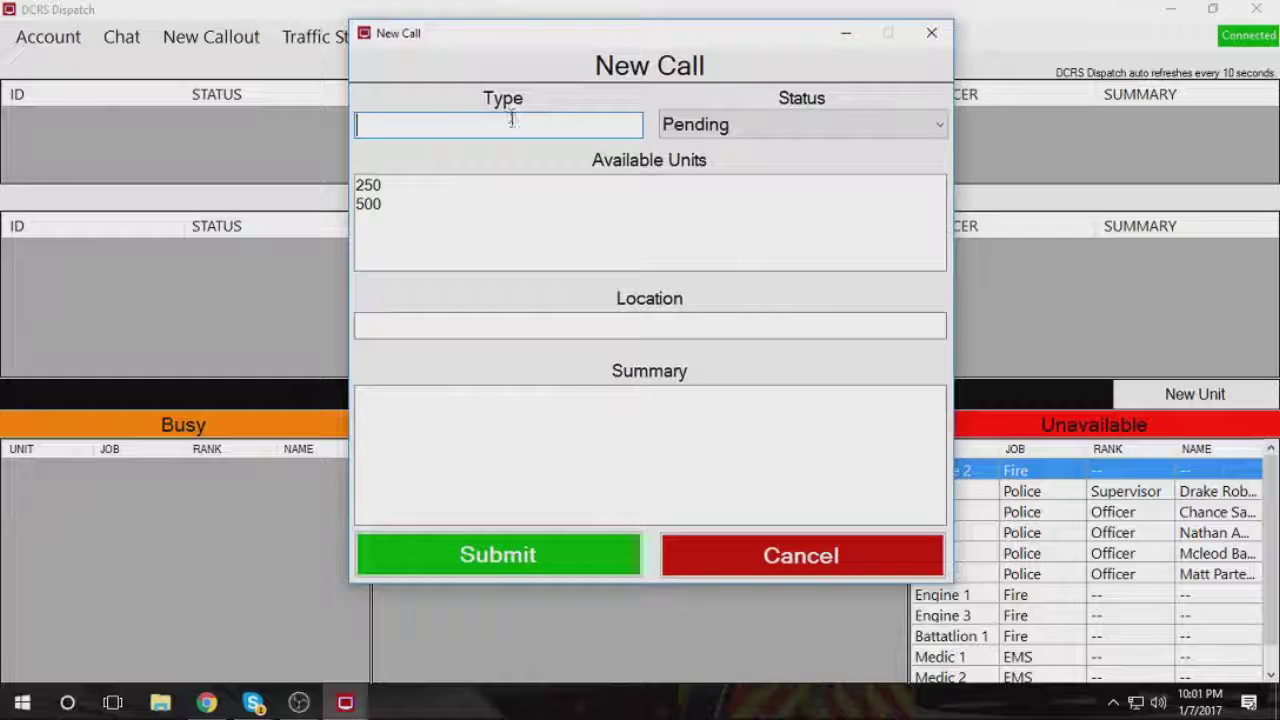
pyautogui.click(705, 124)
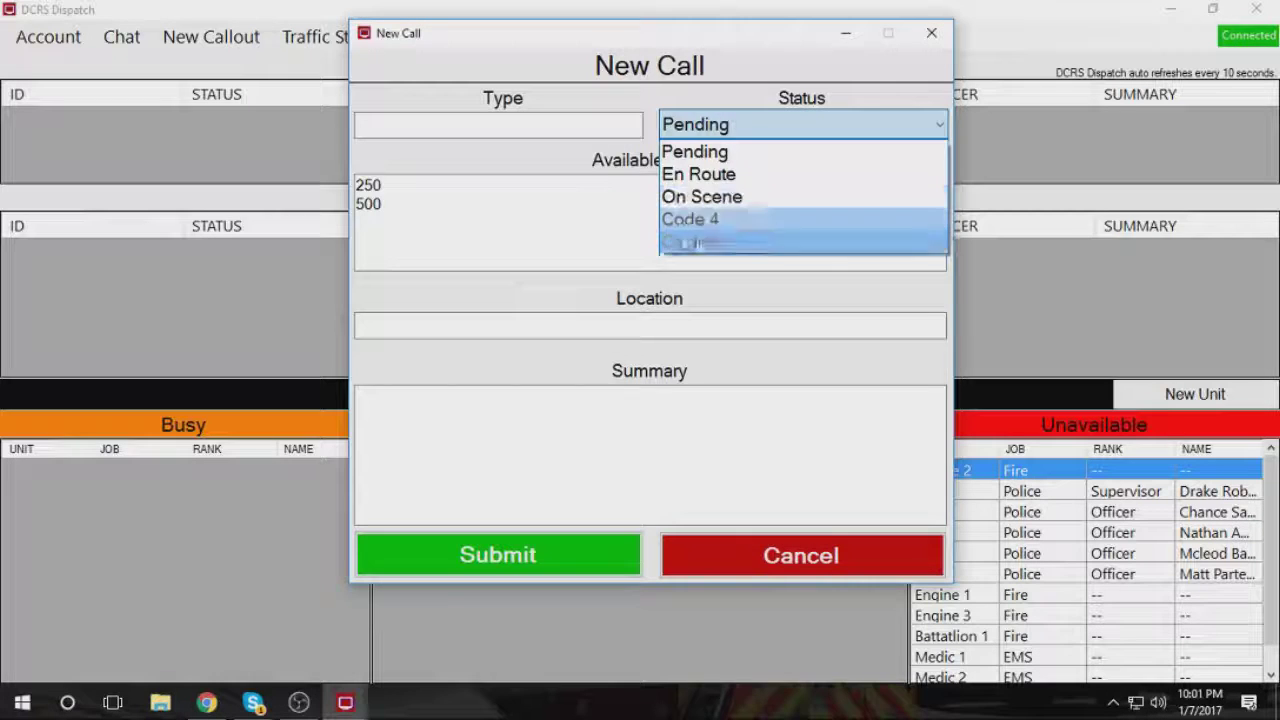
pyautogui.click(716, 143)
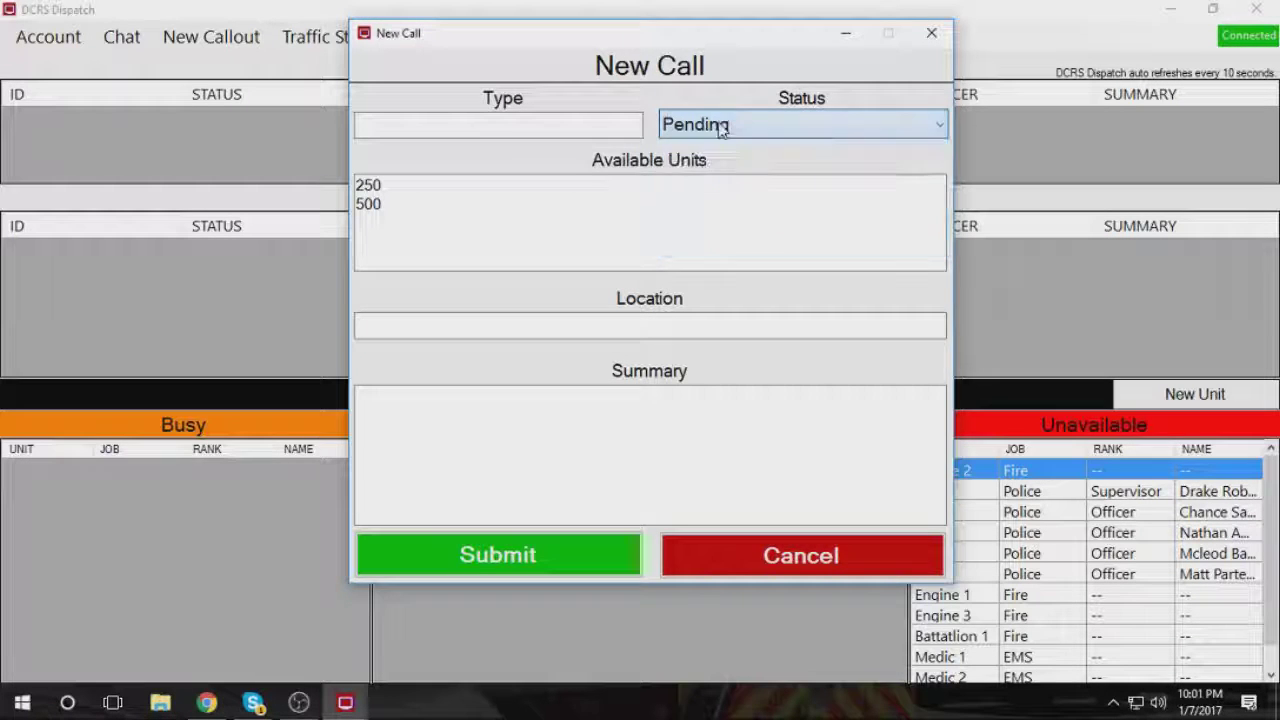
pyautogui.click(727, 120)
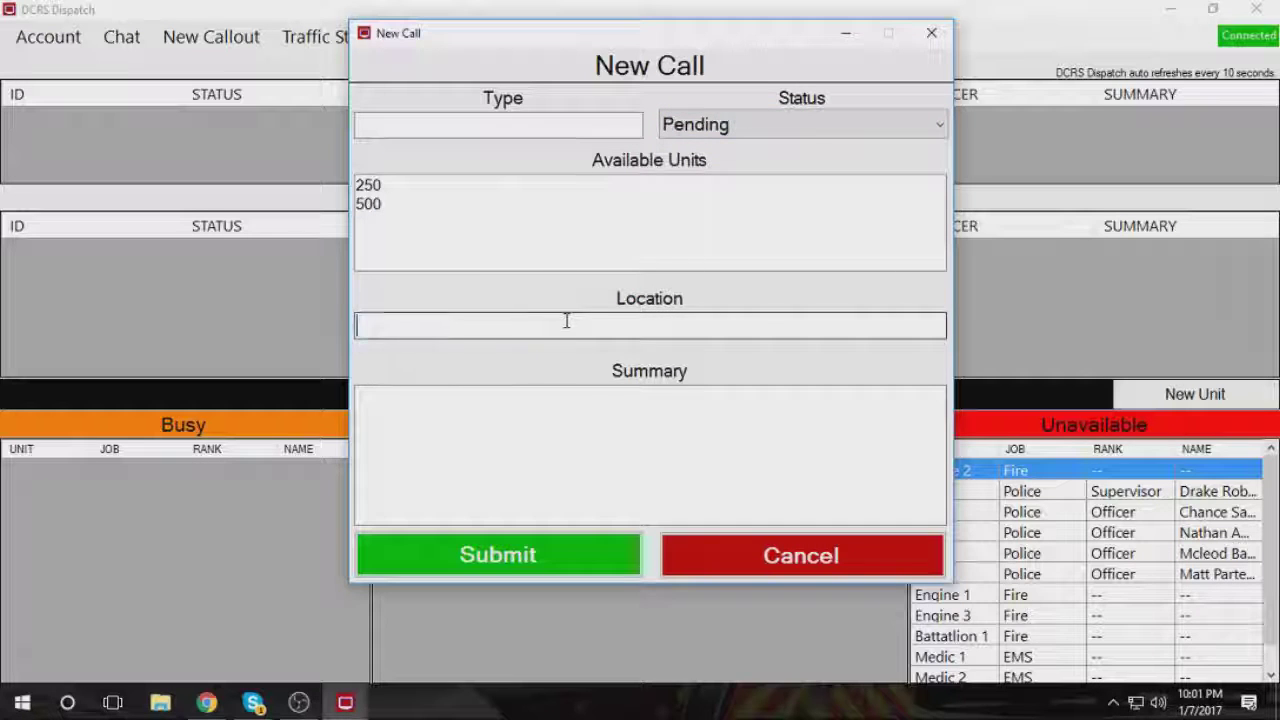
pyautogui.click(517, 125)
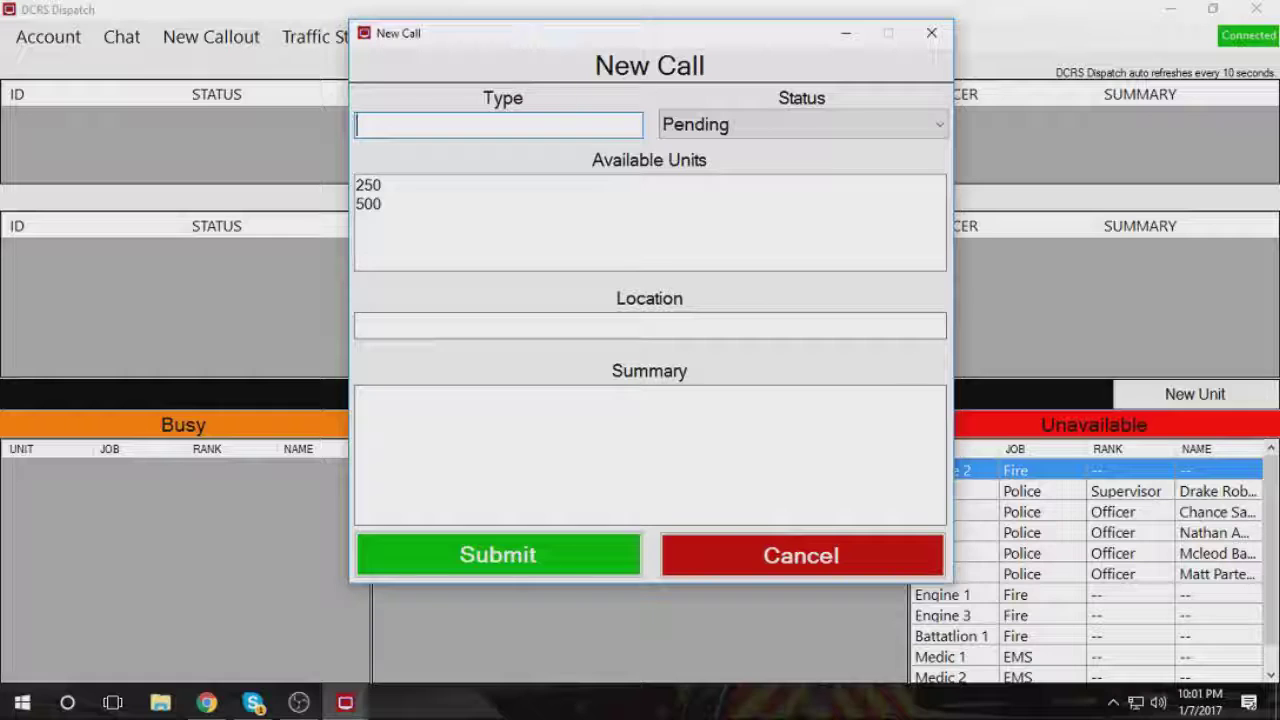
pyautogui.click(931, 33)
pyautogui.click(325, 37)
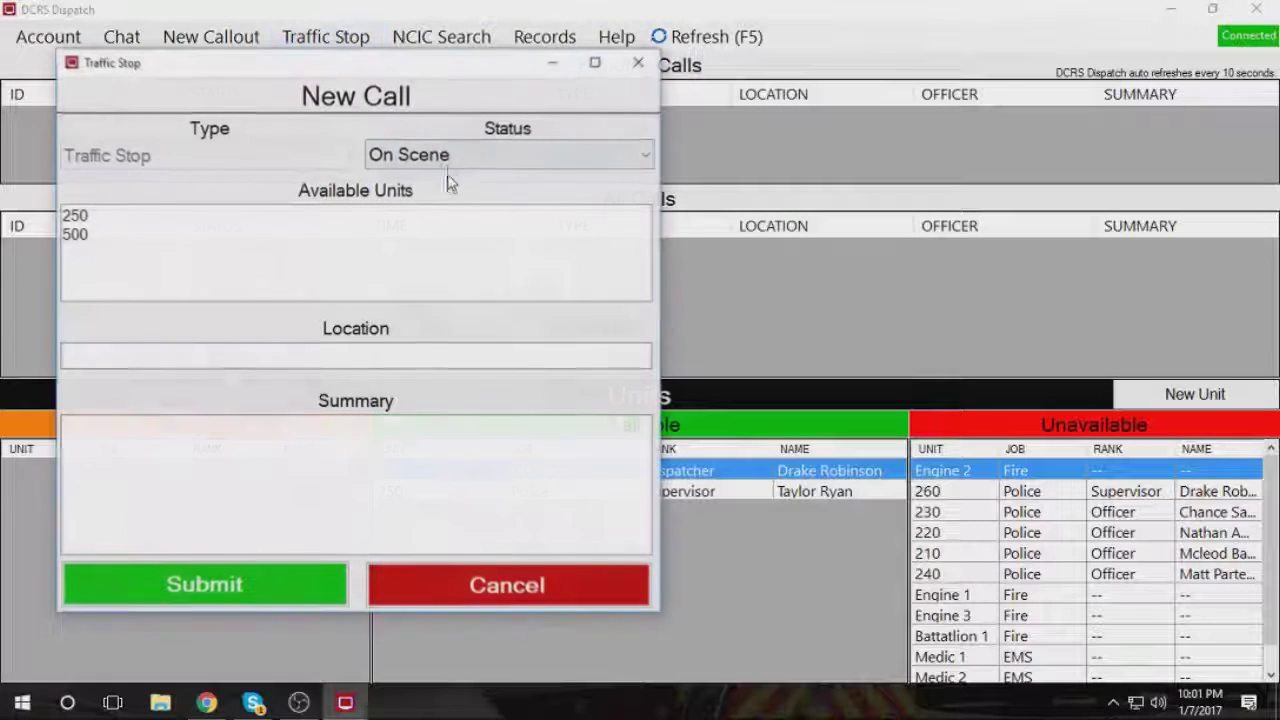
pyautogui.click(638, 62)
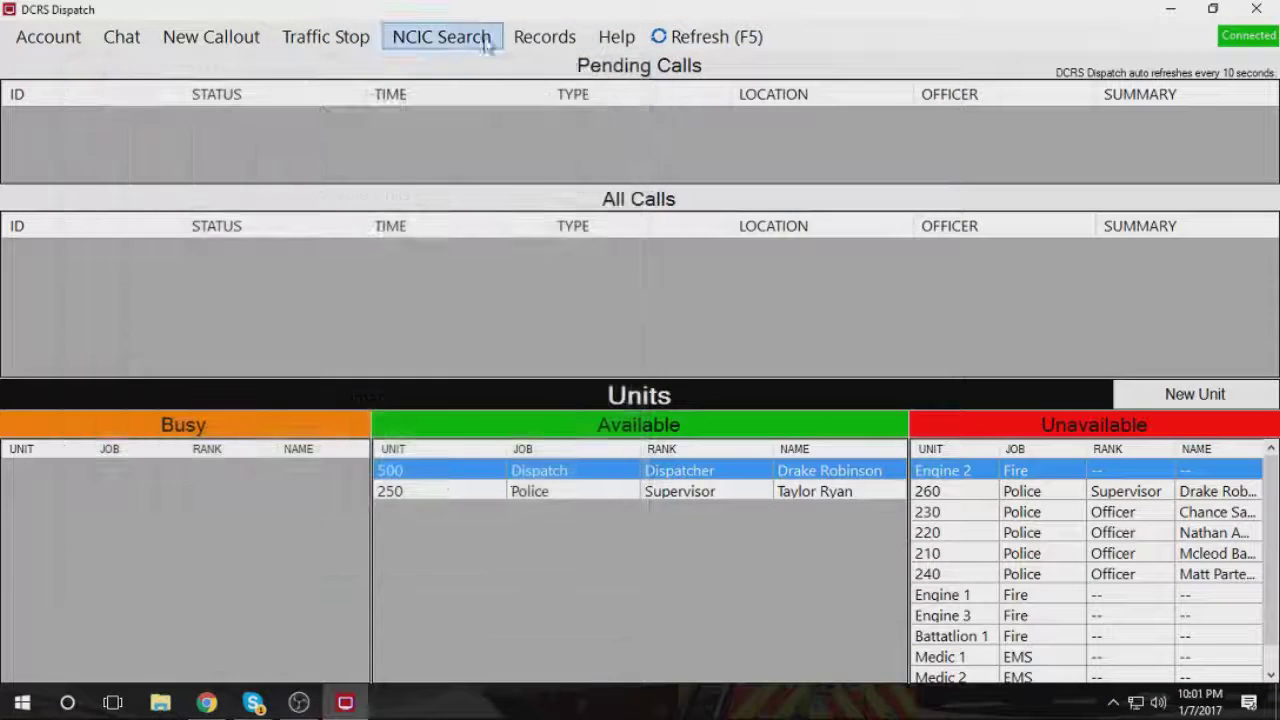
pyautogui.click(211, 37)
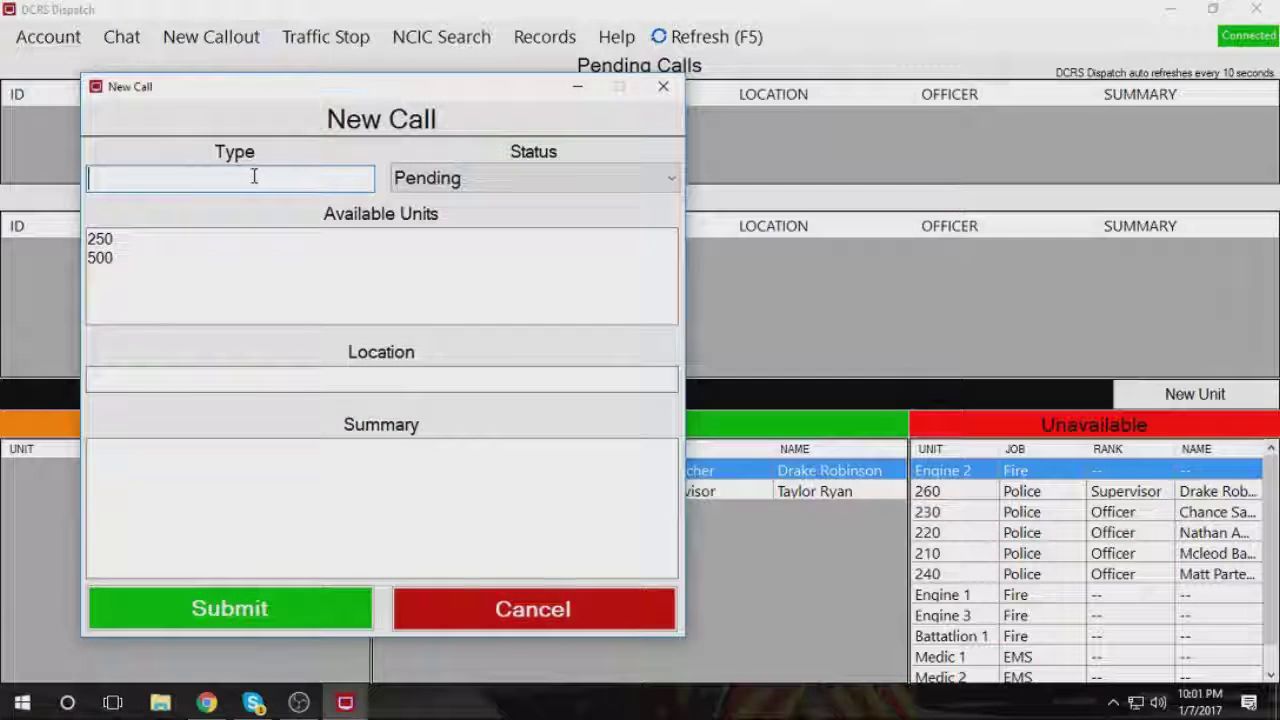
pyautogui.click(662, 90)
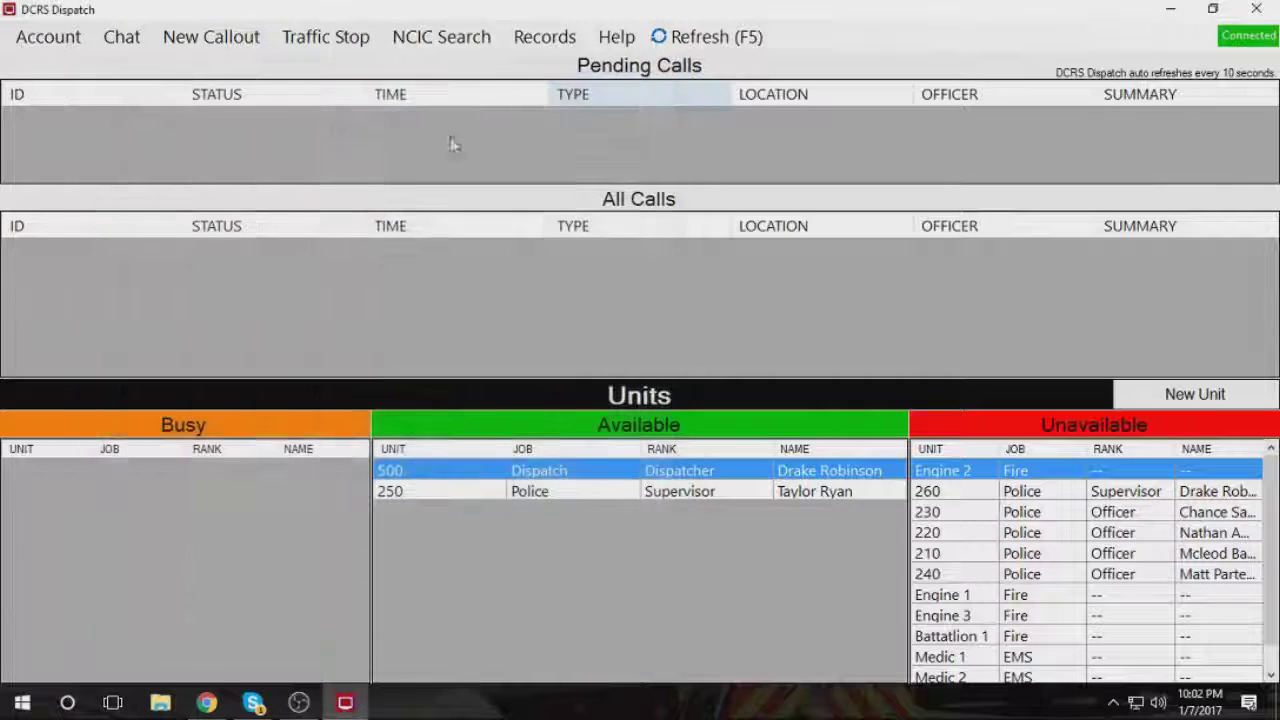
pyautogui.click(177, 37)
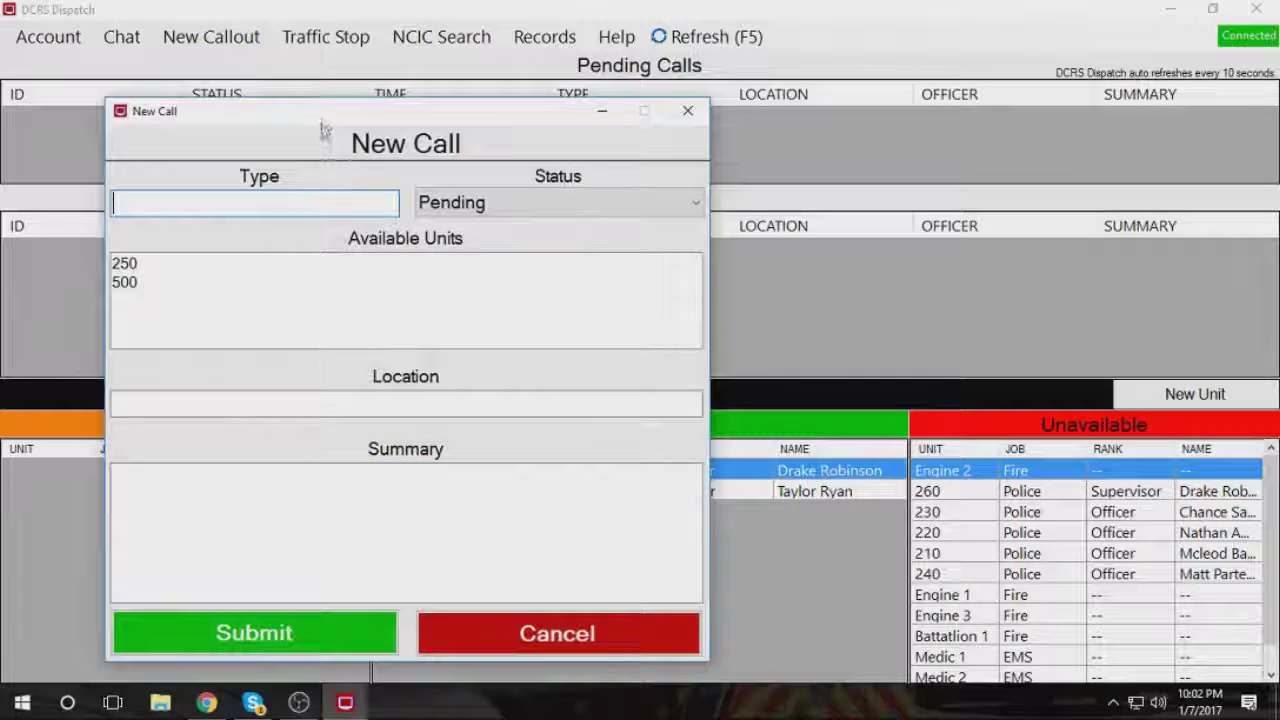
pyautogui.moveTo(324, 112); pyautogui.dragTo(588, 73)
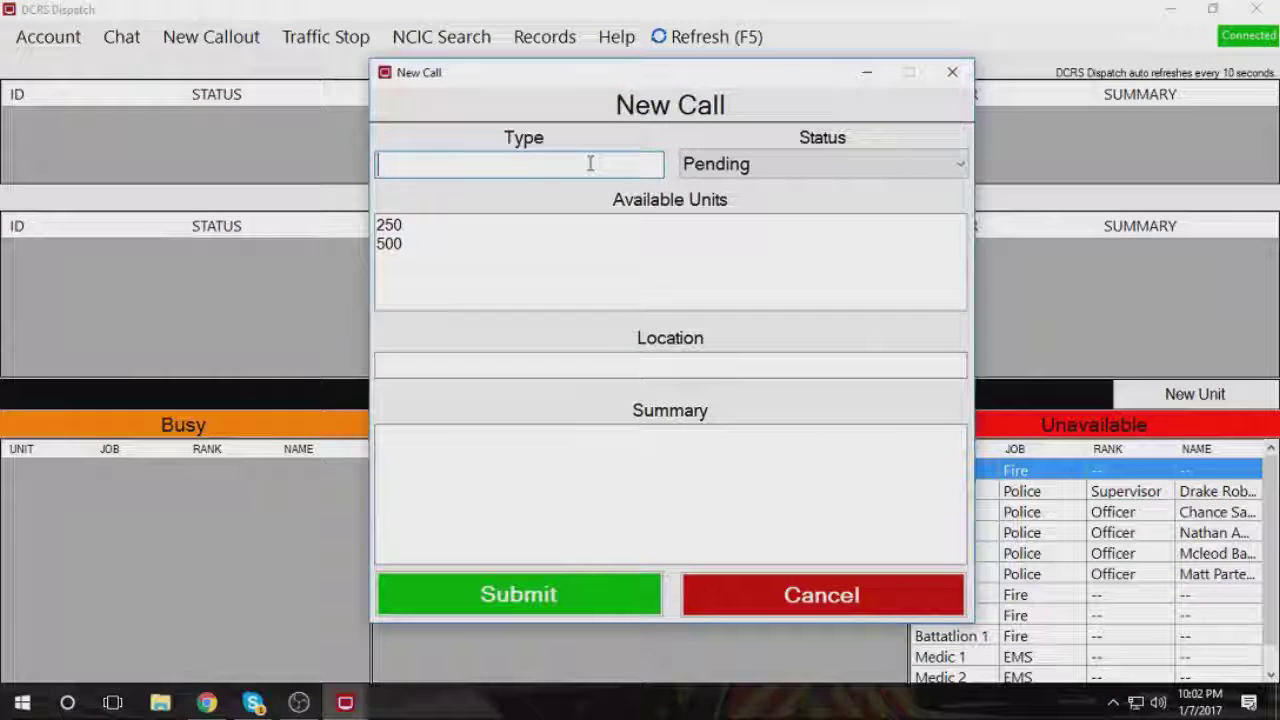
pyautogui.click(524, 167)
pyautogui.write('Mo')
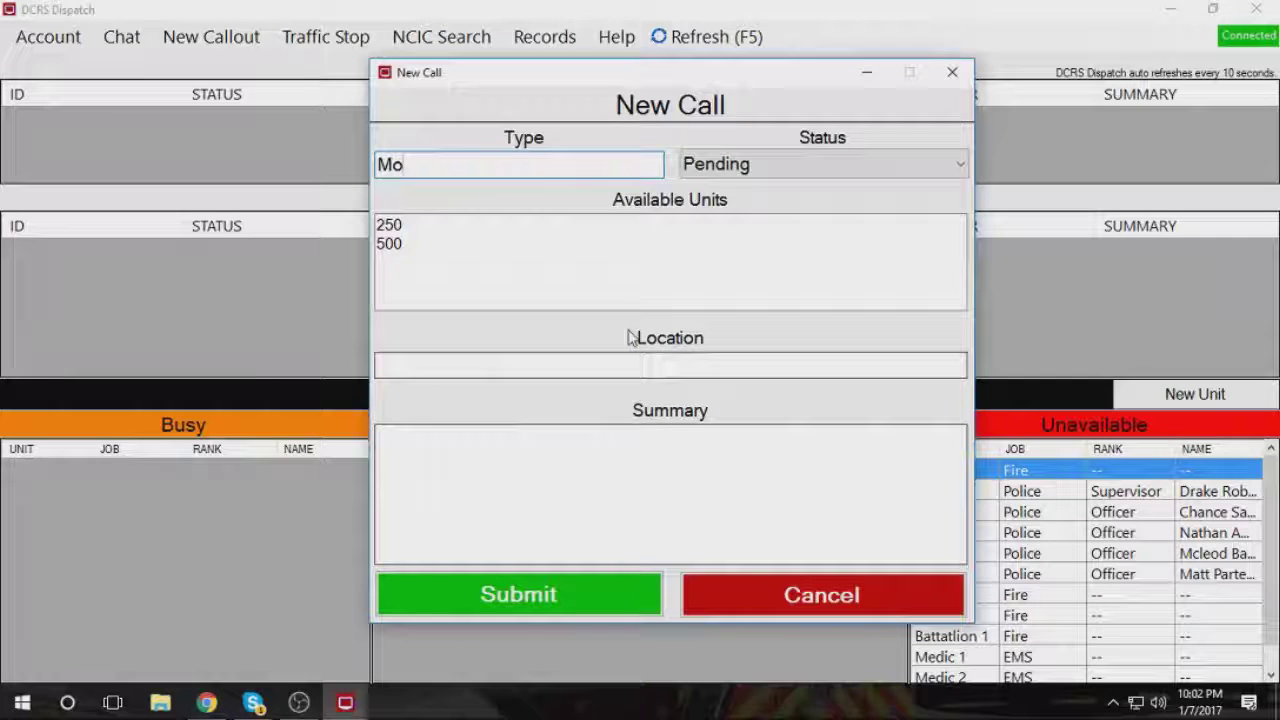
pyautogui.press('Tab')
pyautogui.click(443, 165)
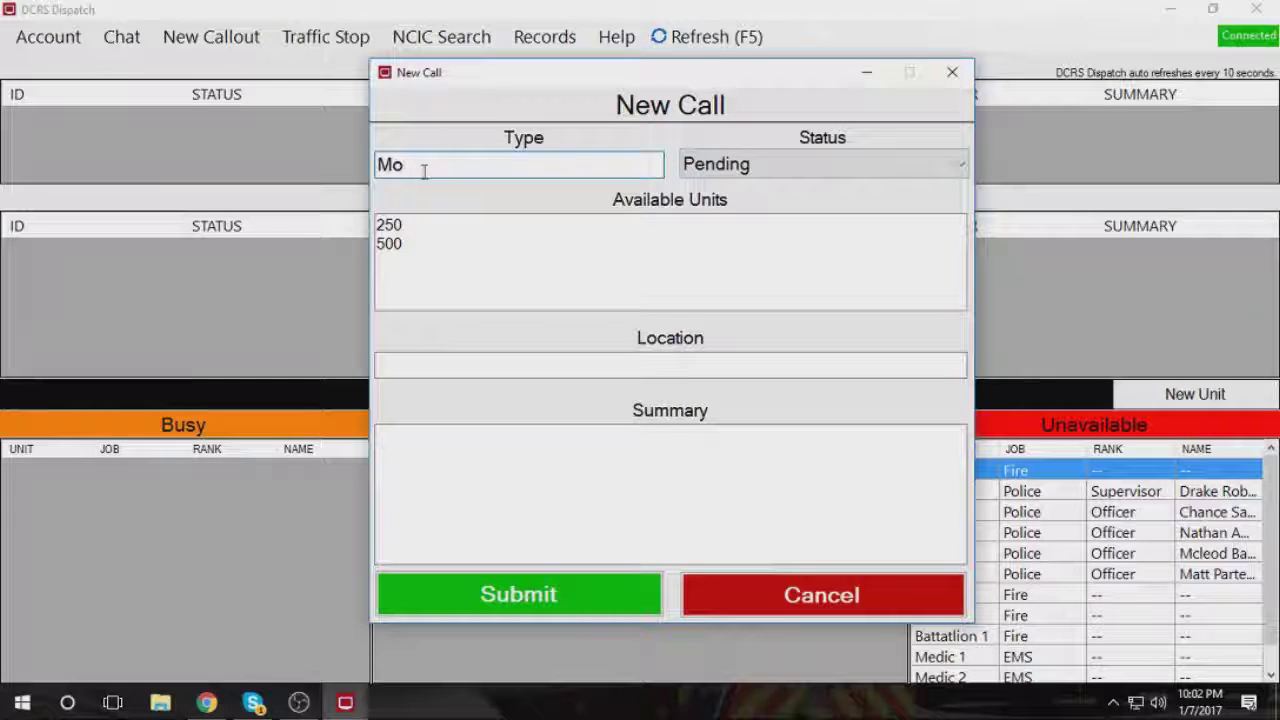
pyautogui.click(712, 166)
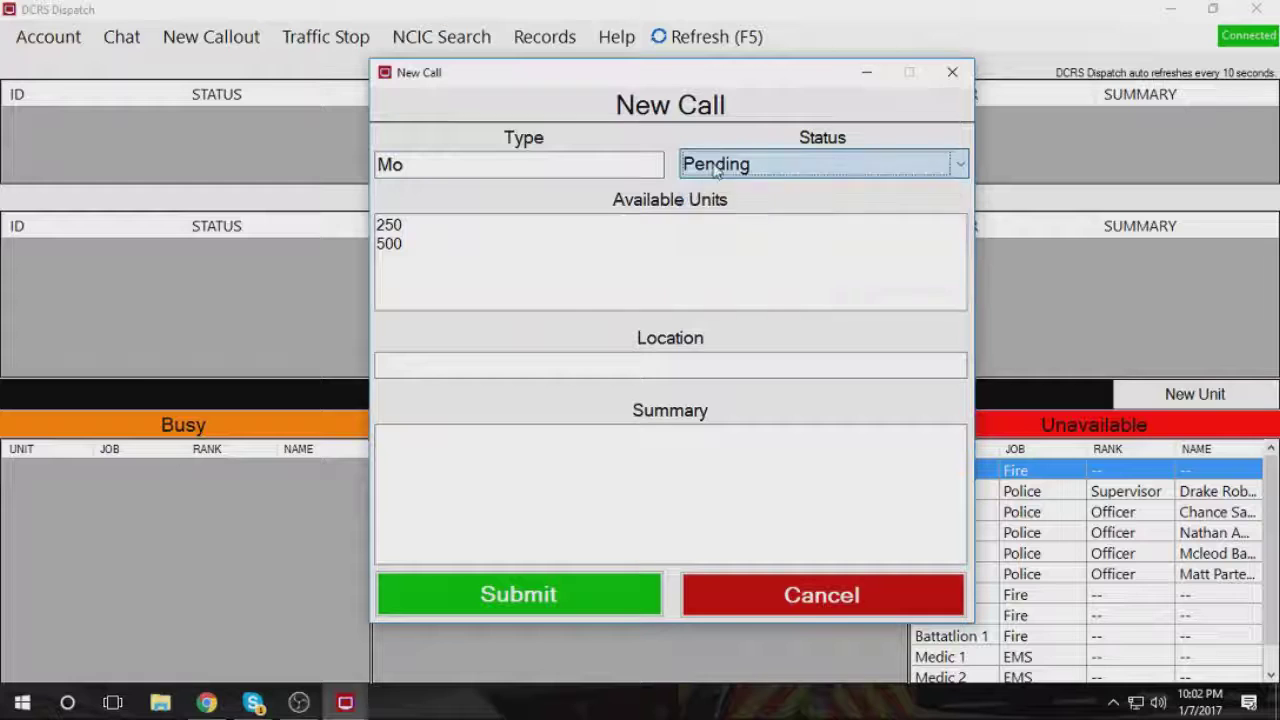
pyautogui.click(820, 585)
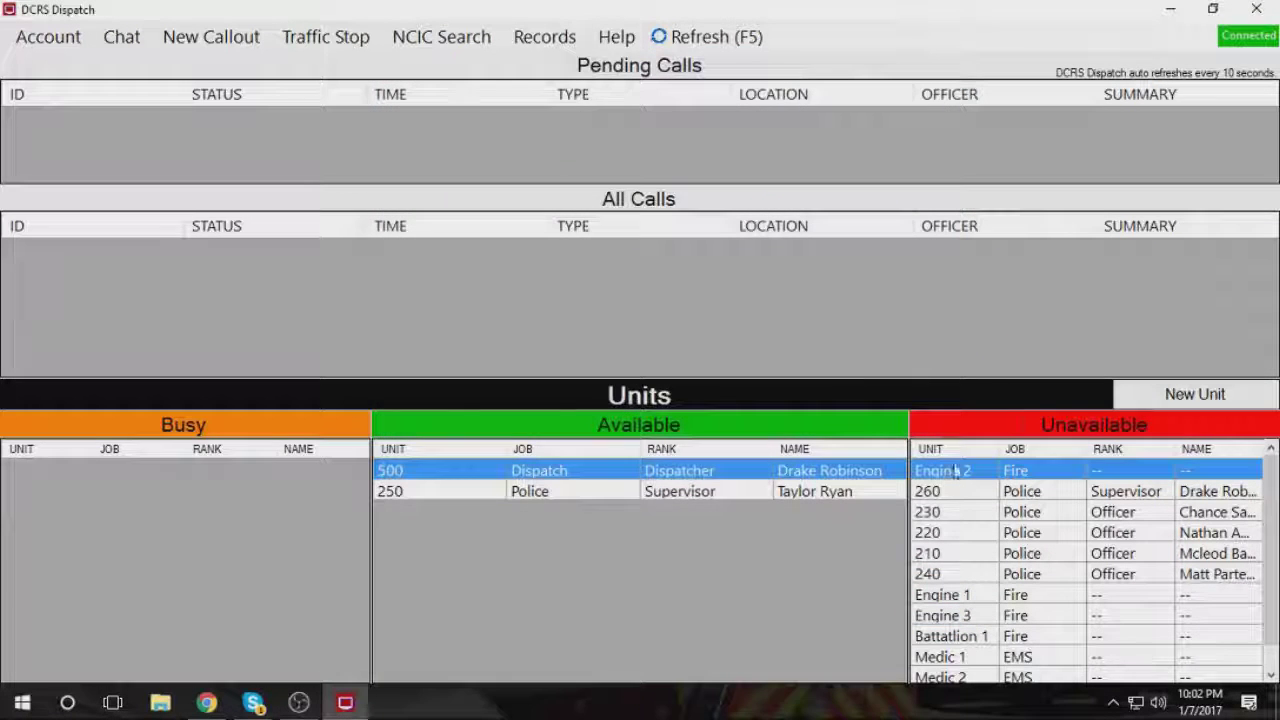
# Step: Browse a New Unit form's department choices, keeping Police, then cancel it
pyautogui.click(1130, 394)
pyautogui.click(484, 355)
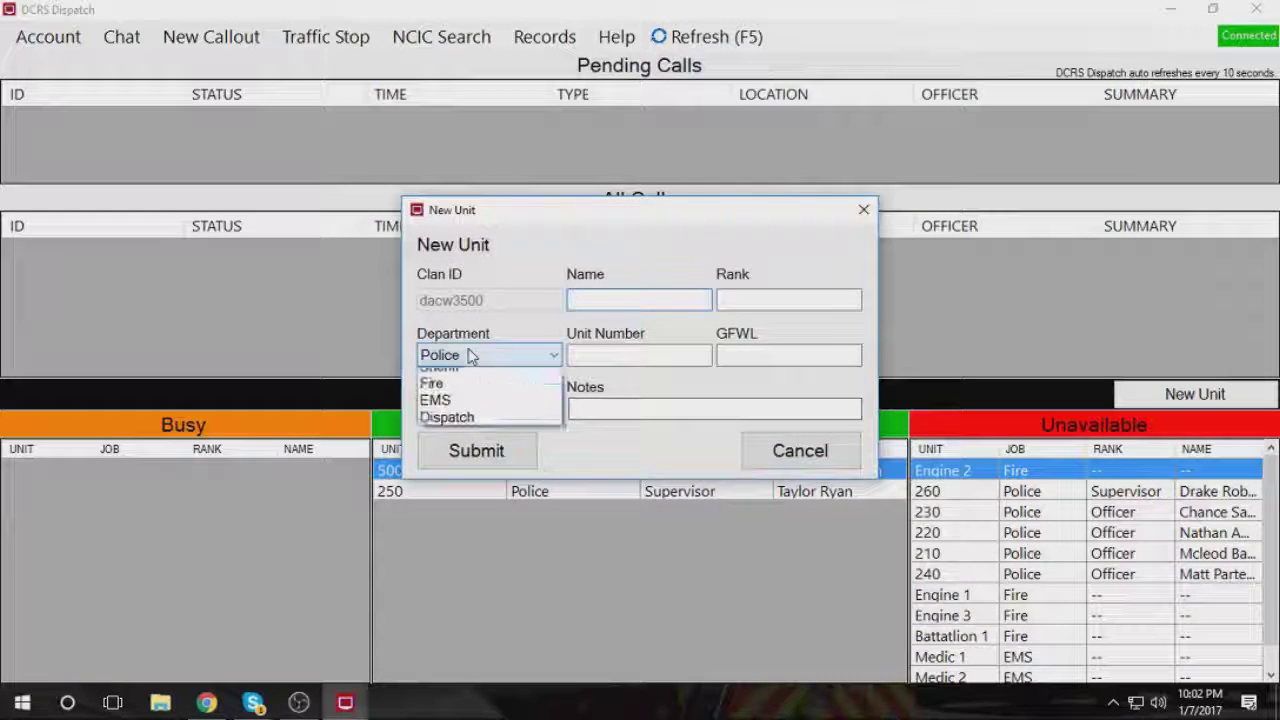
pyautogui.click(484, 354)
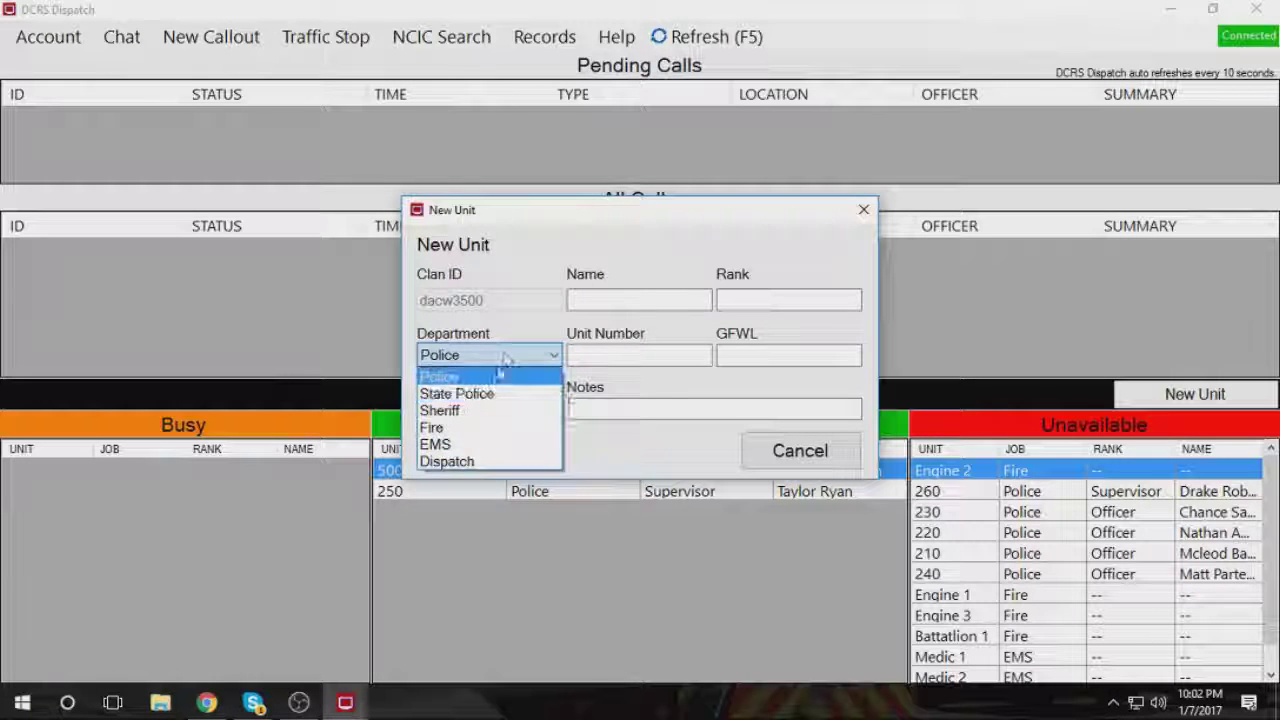
pyautogui.click(482, 376)
pyautogui.click(506, 357)
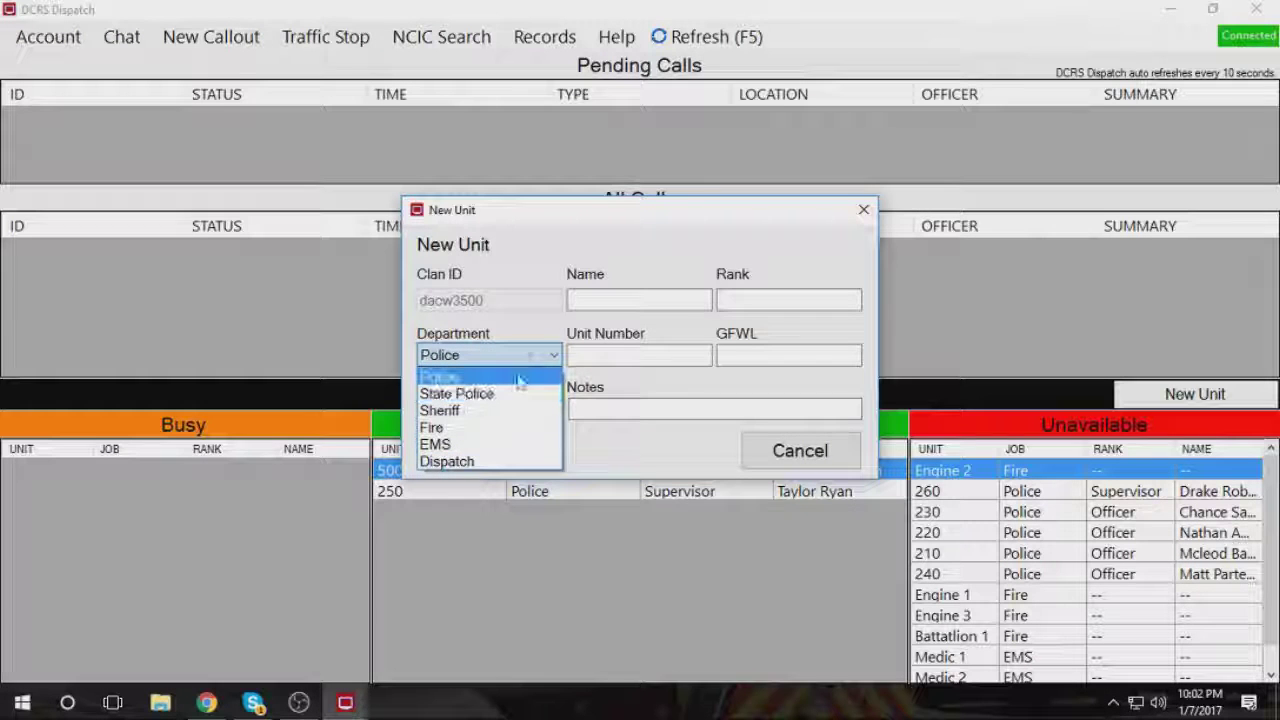
pyautogui.click(528, 356)
pyautogui.click(855, 460)
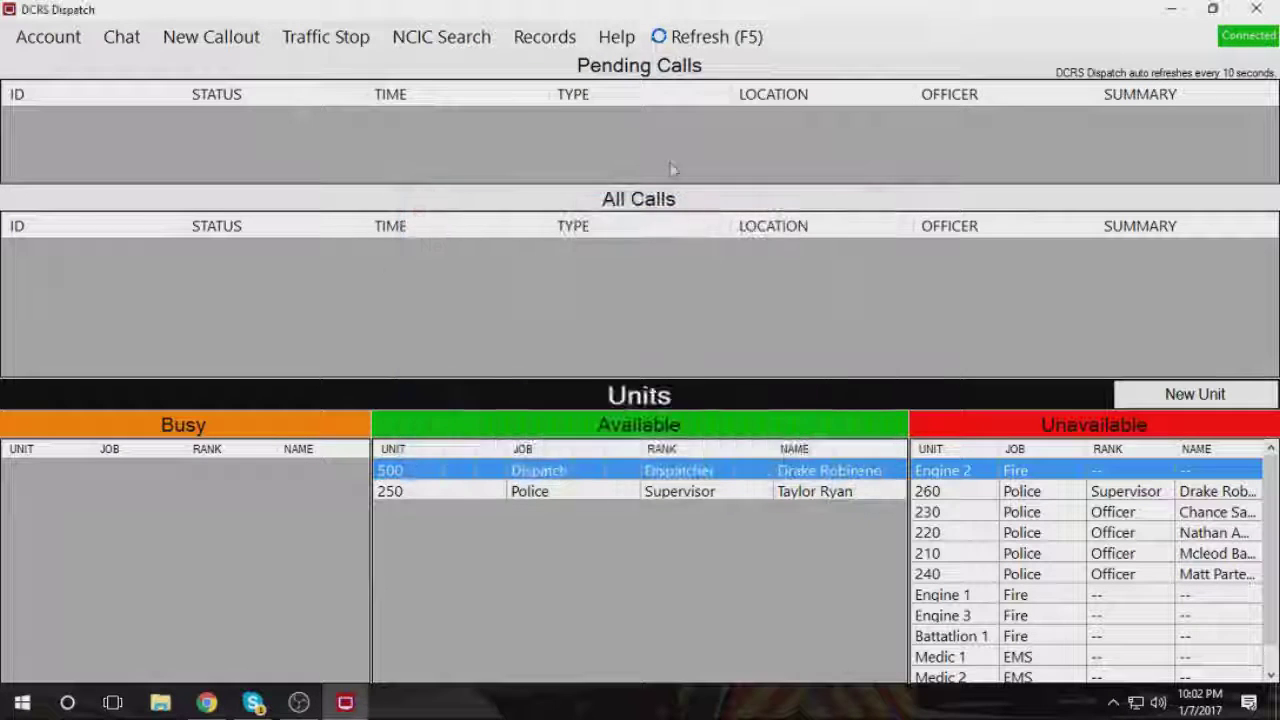
# Step: Sort the Recent Calls records by officer and refresh them, then close them and open NCIC Search
pyautogui.click(562, 45)
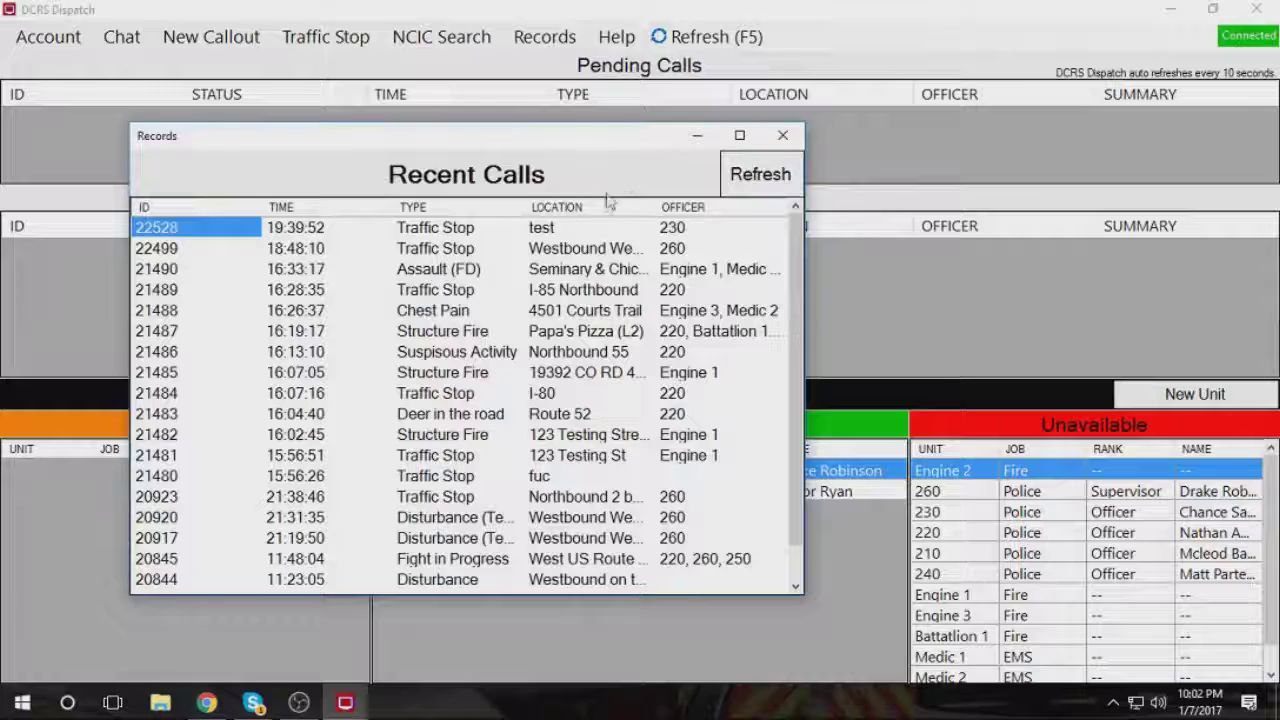
pyautogui.scroll(-1, 686, 215)
pyautogui.click(686, 210)
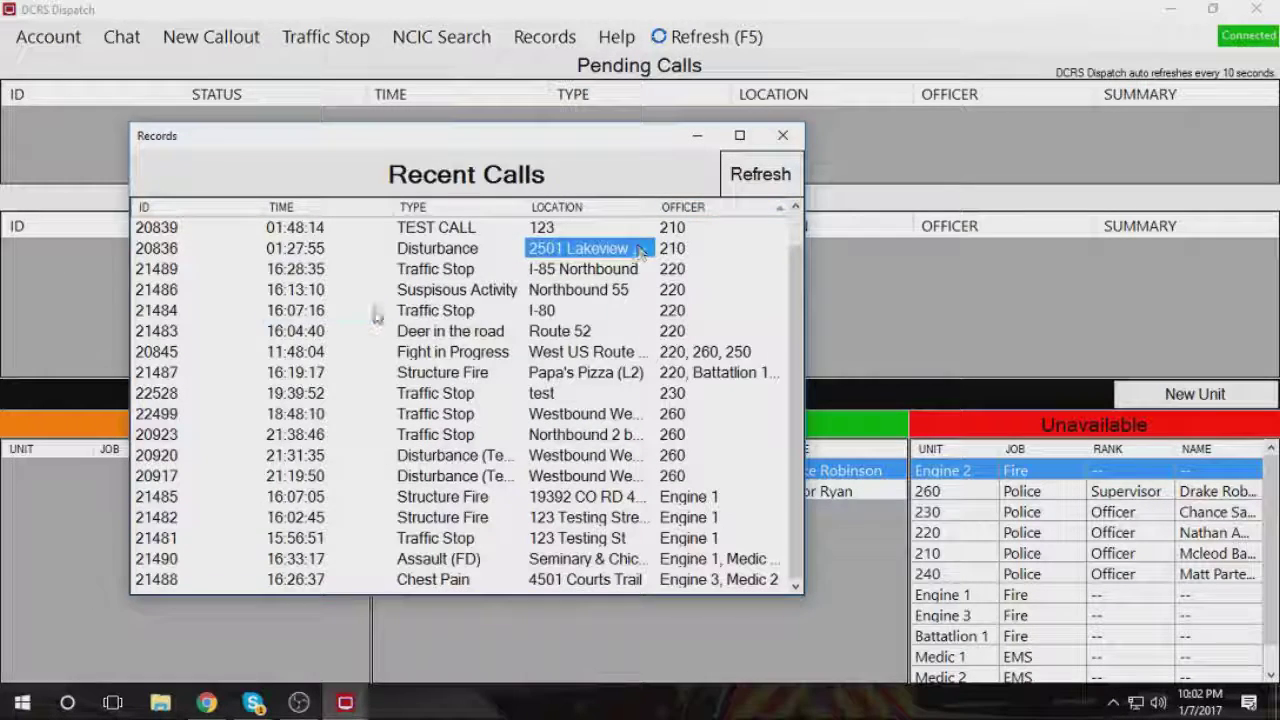
pyautogui.click(343, 308)
pyautogui.click(760, 174)
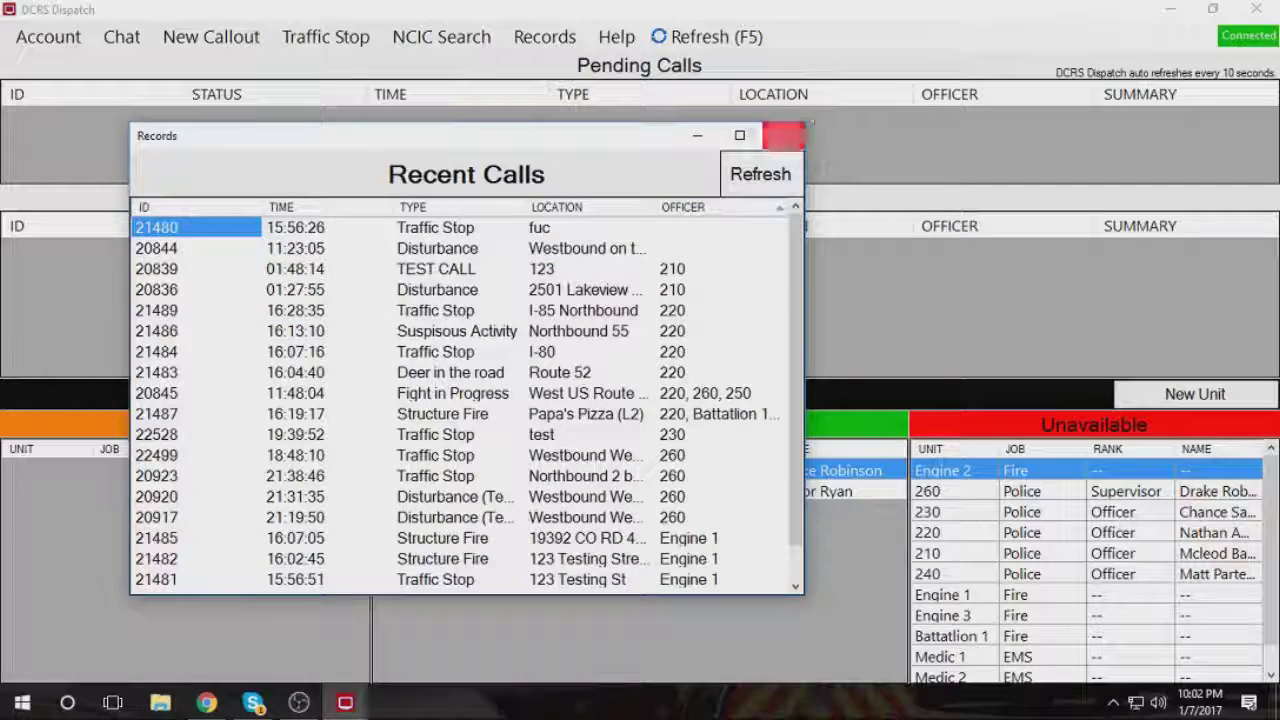
pyautogui.click(781, 135)
pyautogui.click(477, 45)
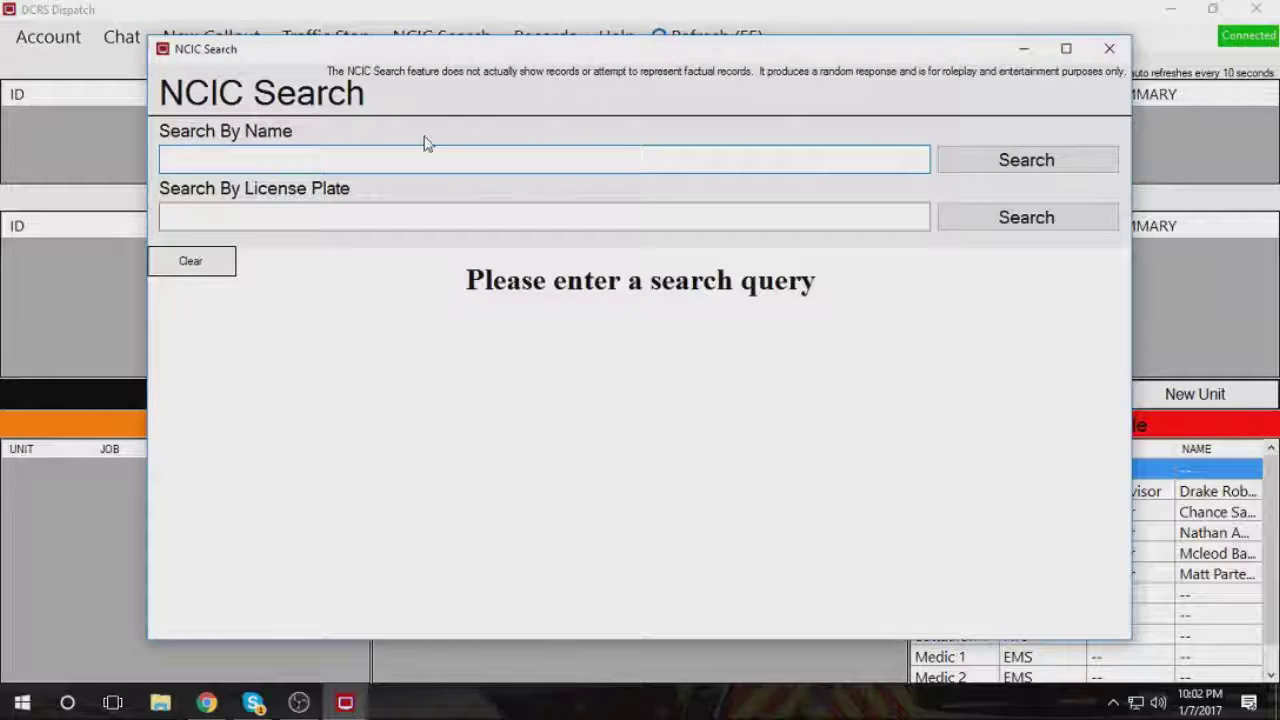
# Step: Run an NCIC name search for 'RObi', review the clean record, and close it
pyautogui.write('RObin')
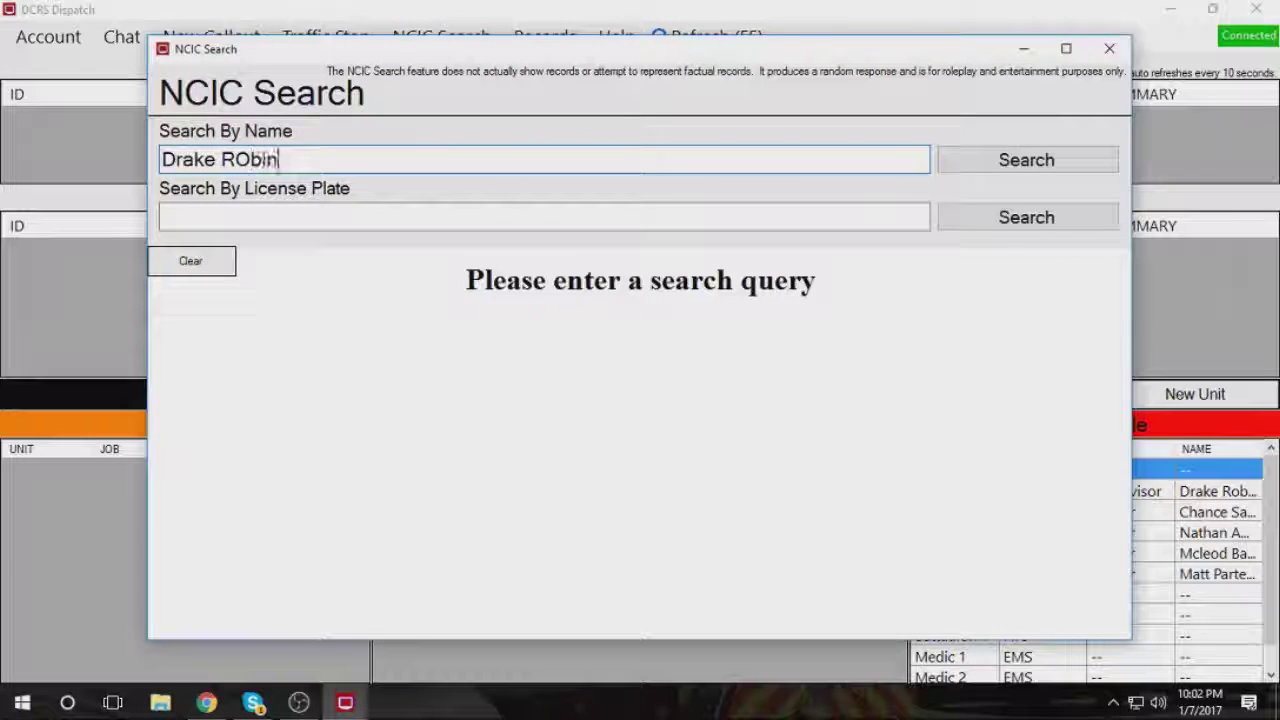
pyautogui.press('BackSpace')
pyautogui.press('BackSpace')
pyautogui.press('BackSpace')
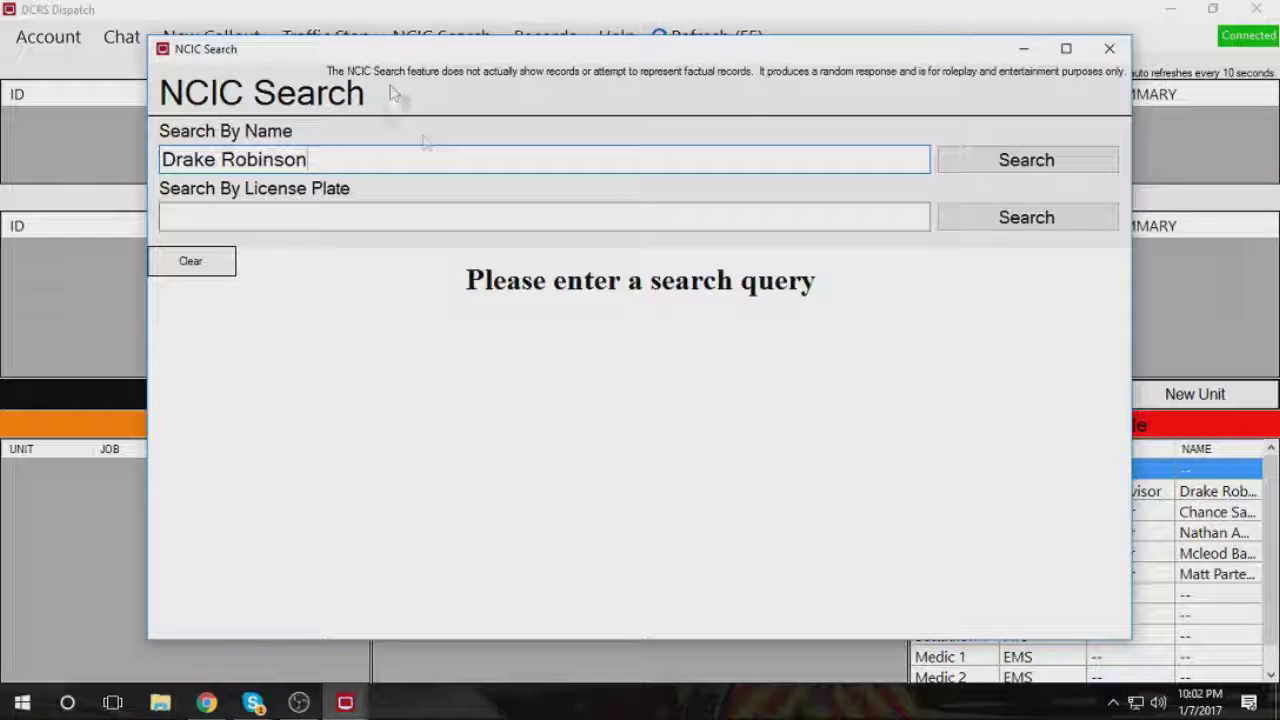
pyautogui.click(1024, 160)
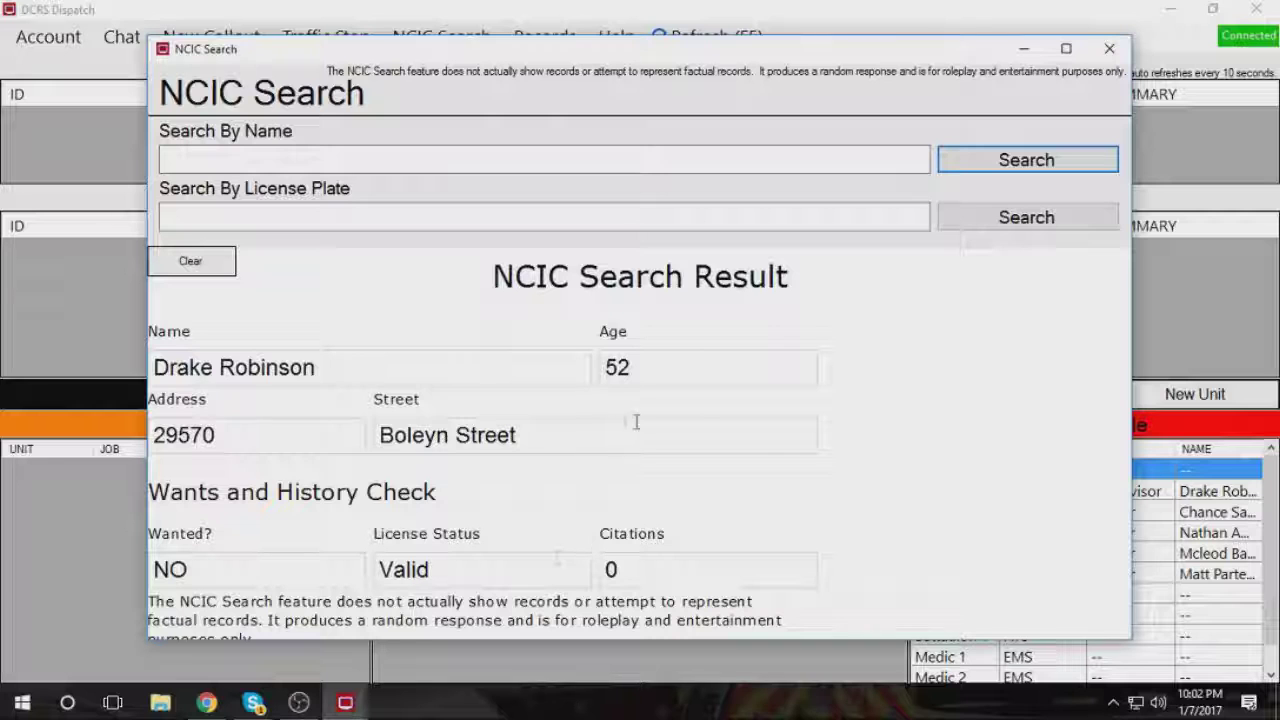
pyautogui.moveTo(642, 567); pyautogui.dragTo(269, 562)
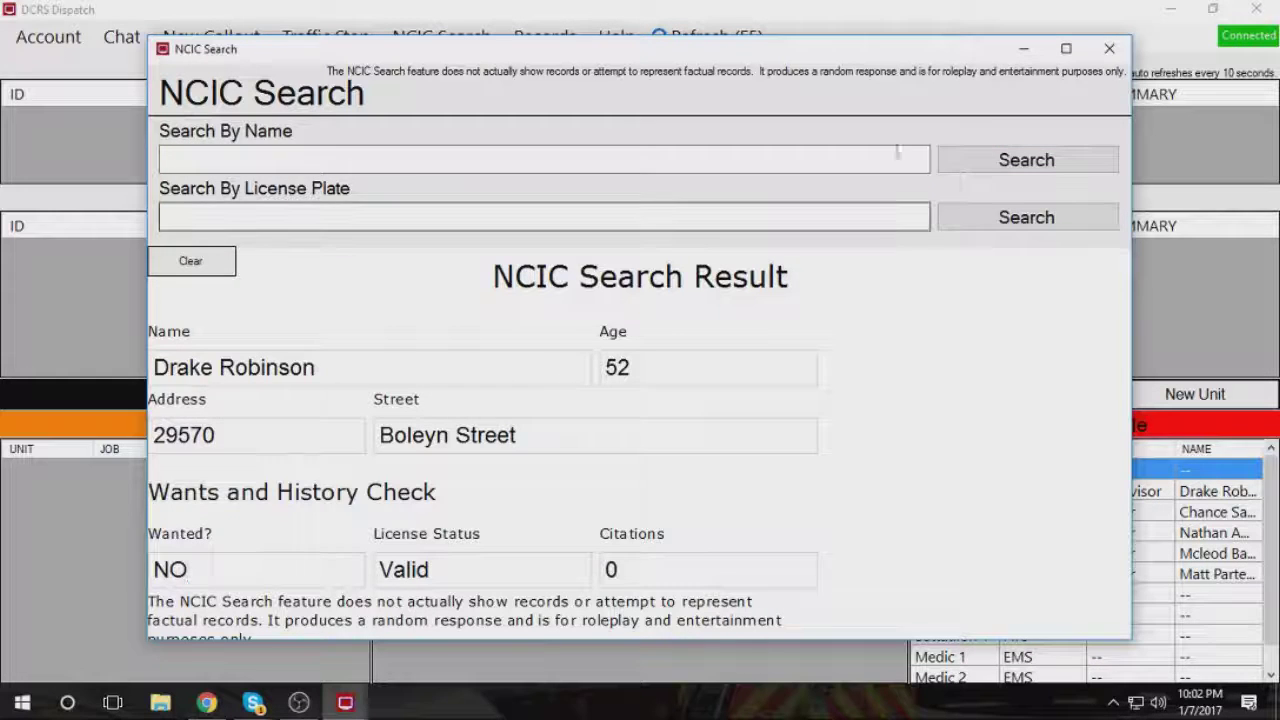
pyautogui.click(1109, 48)
# Step: View and close the Help overview, then launch DCRS Mobile from the desktop
pyautogui.click(600, 36)
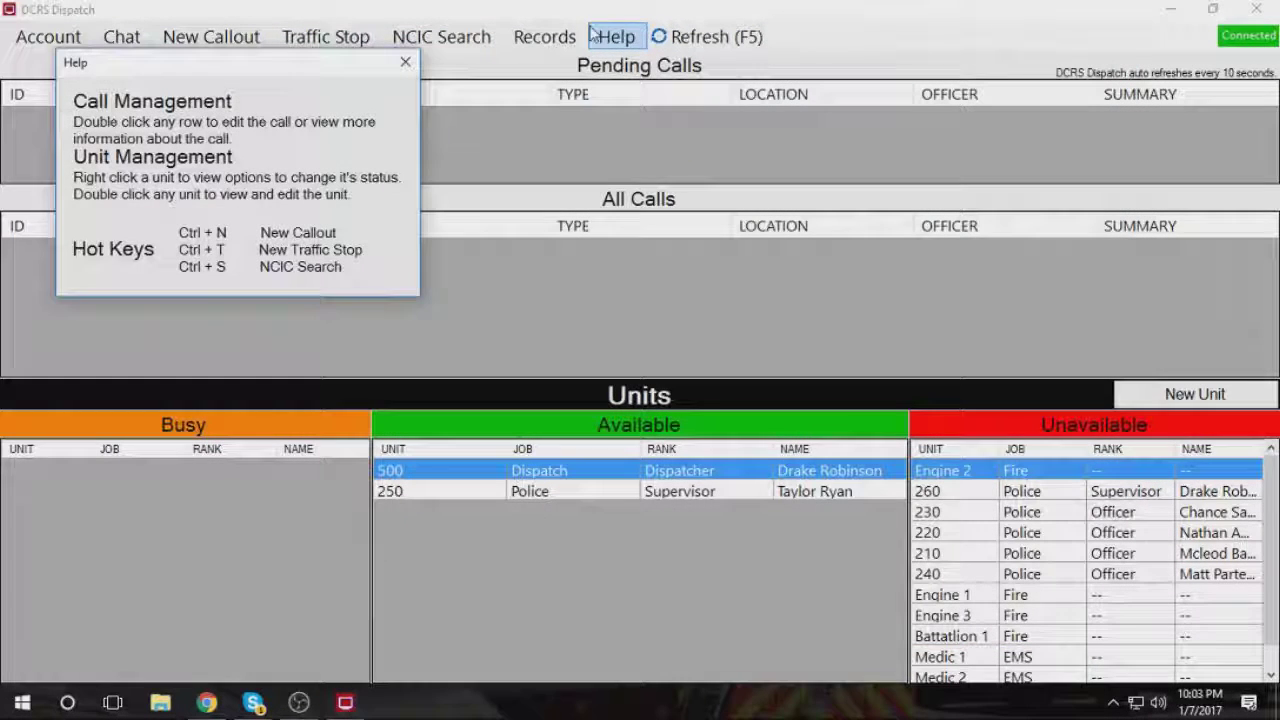
pyautogui.click(400, 40)
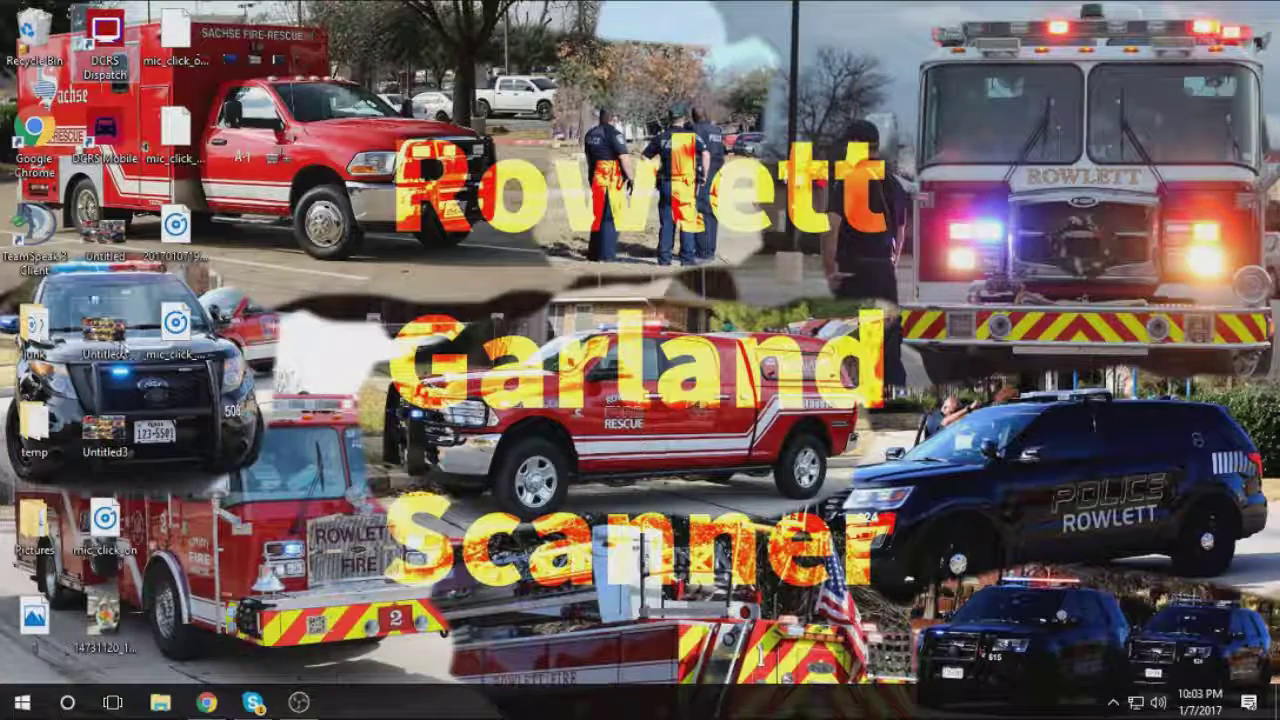
pyautogui.doubleClick(105, 126)
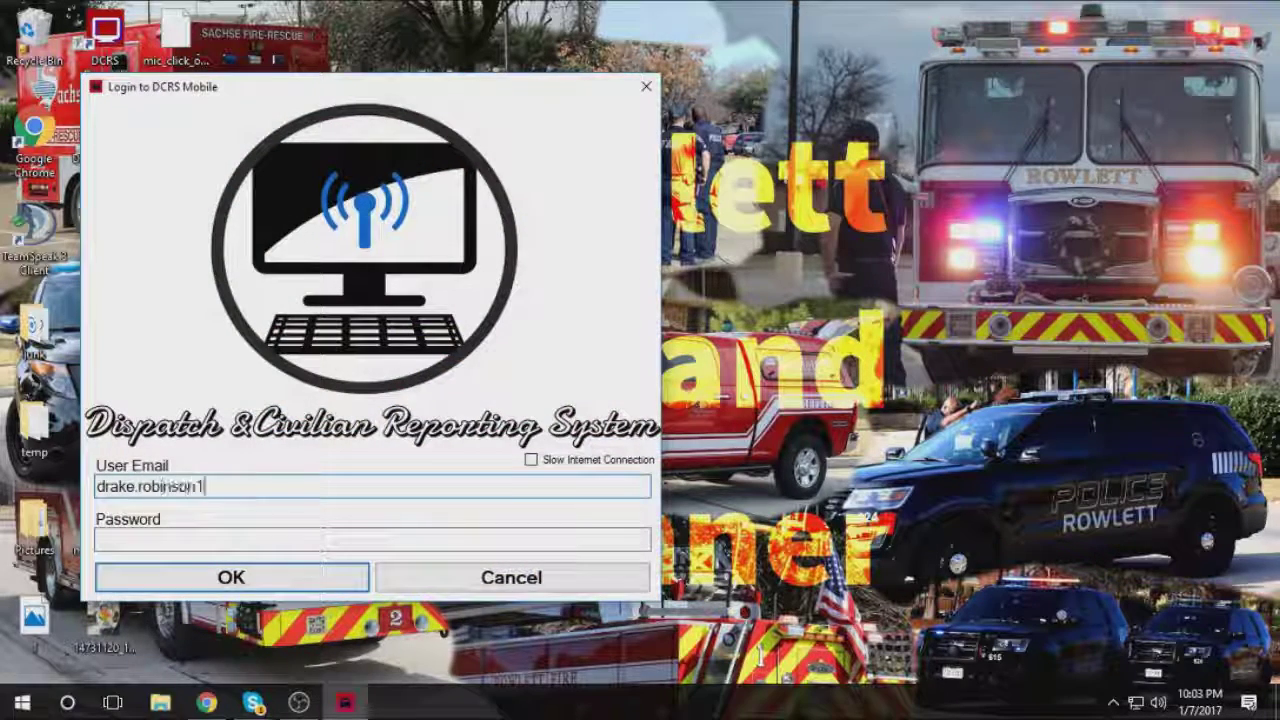
# Step: Finish entering the Gmail login email and password, and enable Slow Internet Connection
pyautogui.write('@gmail.com')
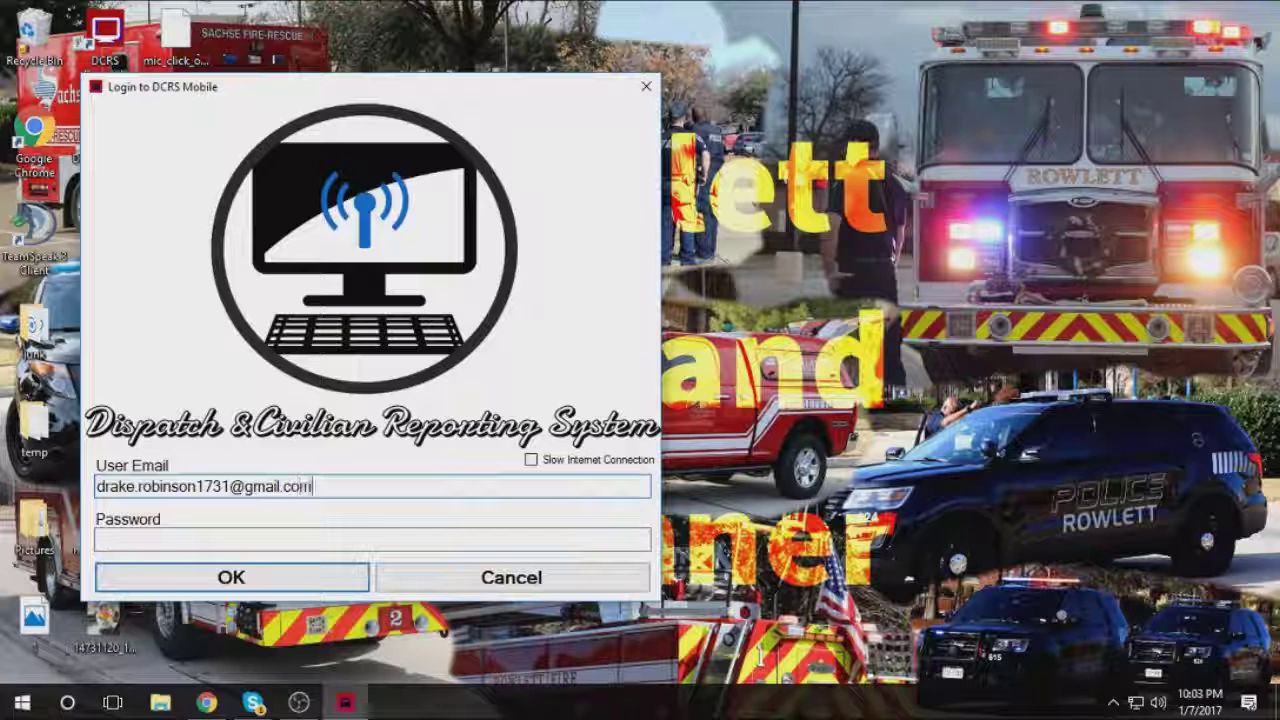
pyautogui.press('Tab')
pyautogui.write('******')
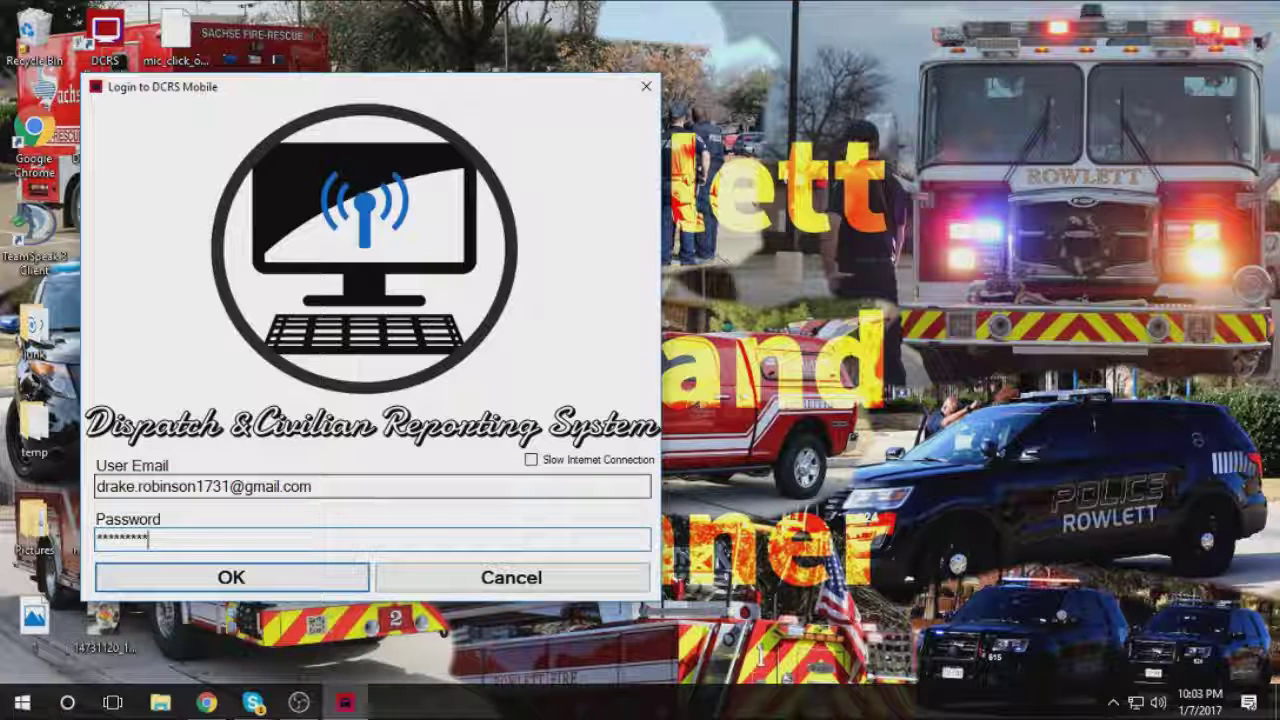
pyautogui.click(540, 461)
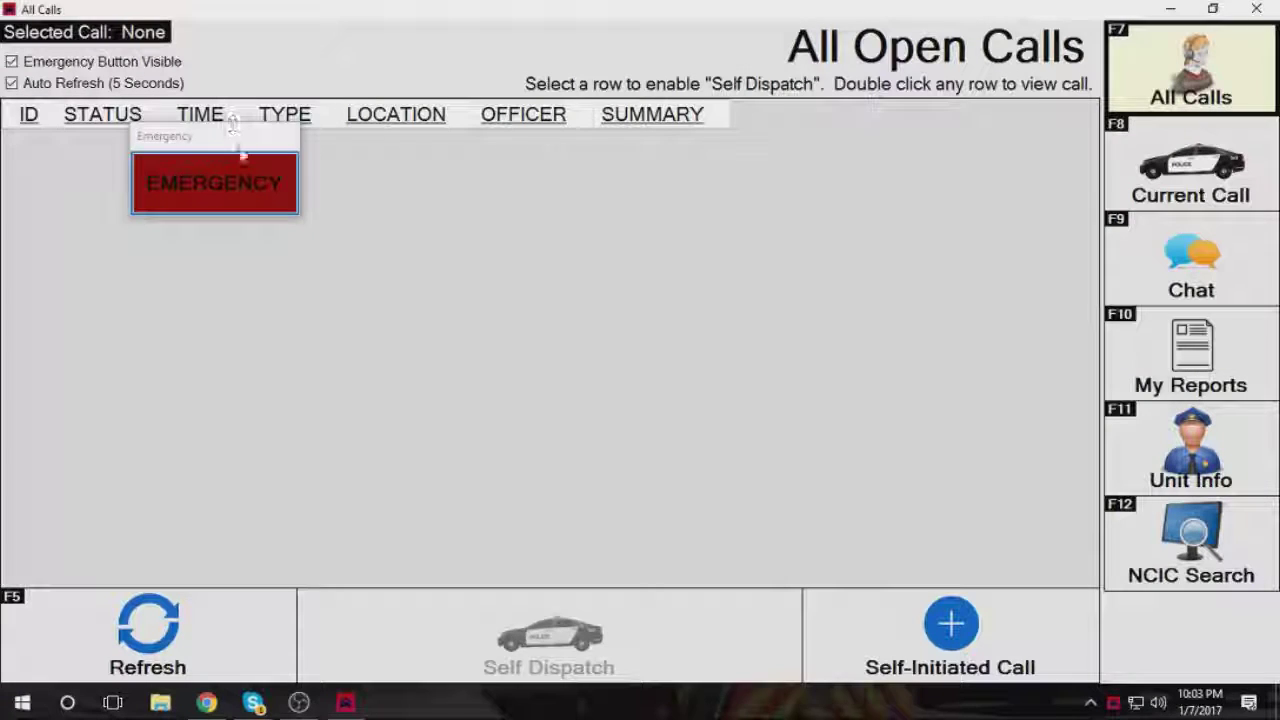
pyautogui.moveTo(241, 155); pyautogui.dragTo(863, 163)
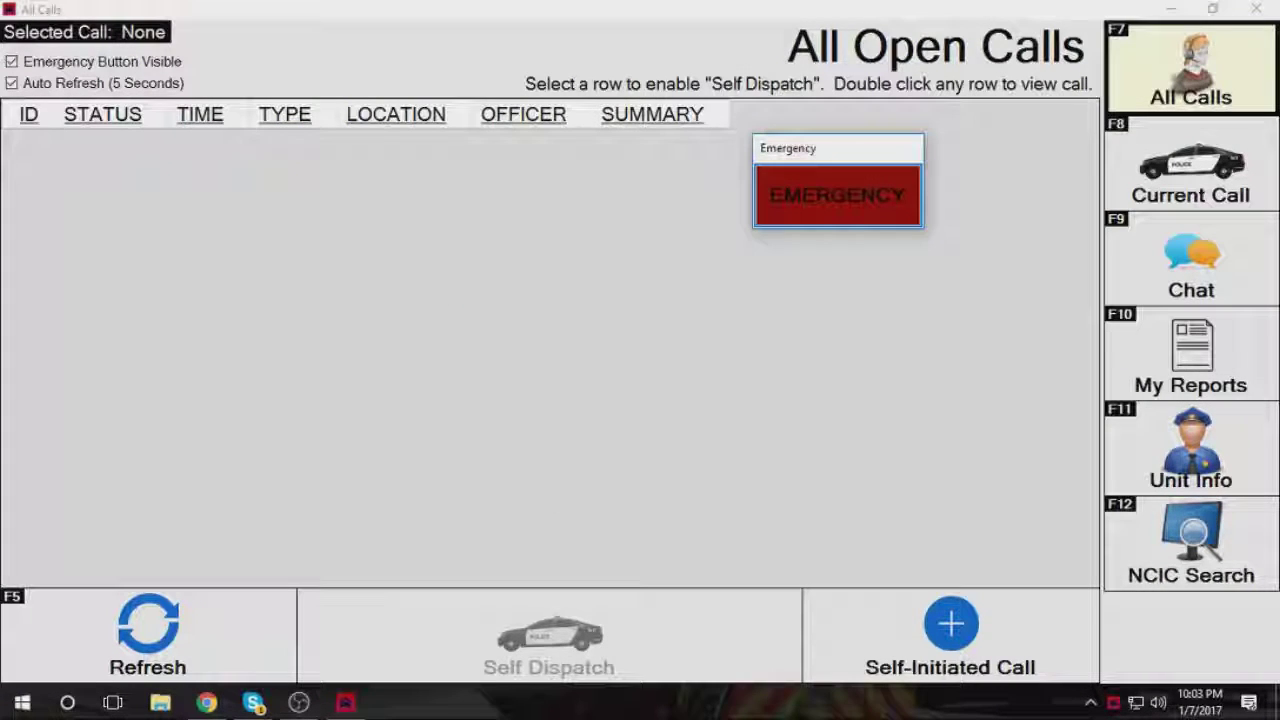
pyautogui.click(117, 90)
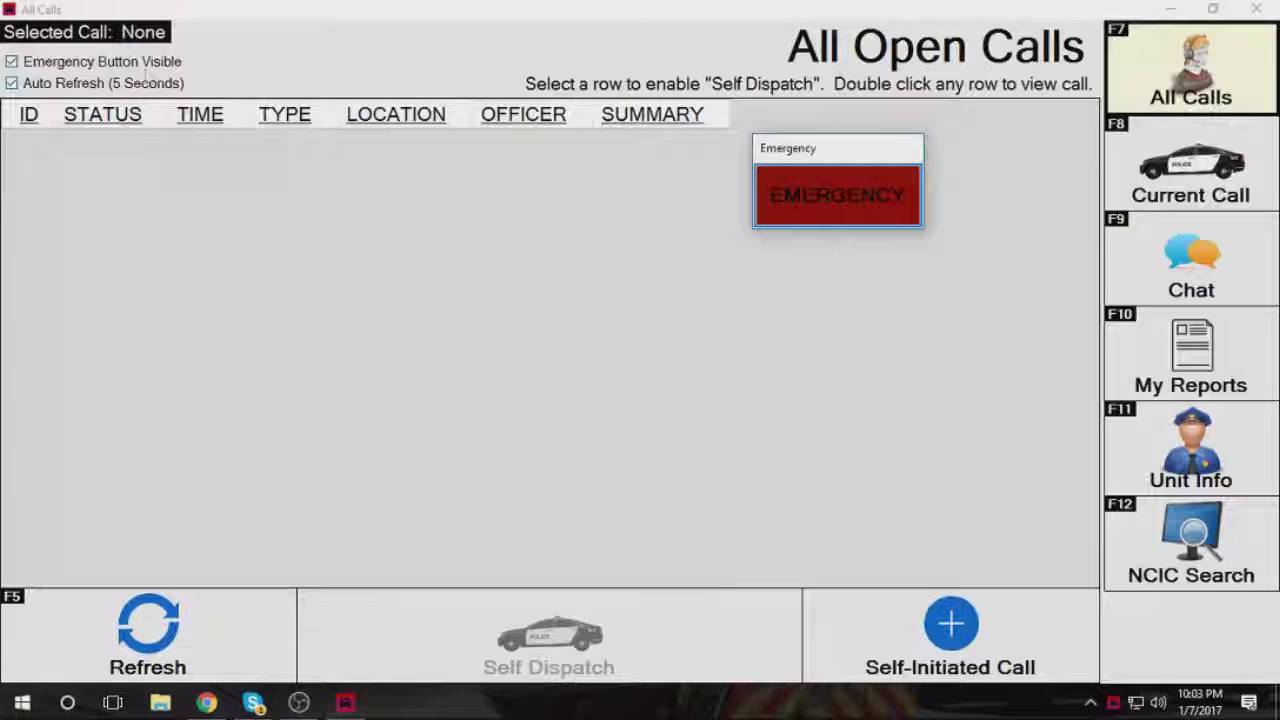
pyautogui.click(1190, 168)
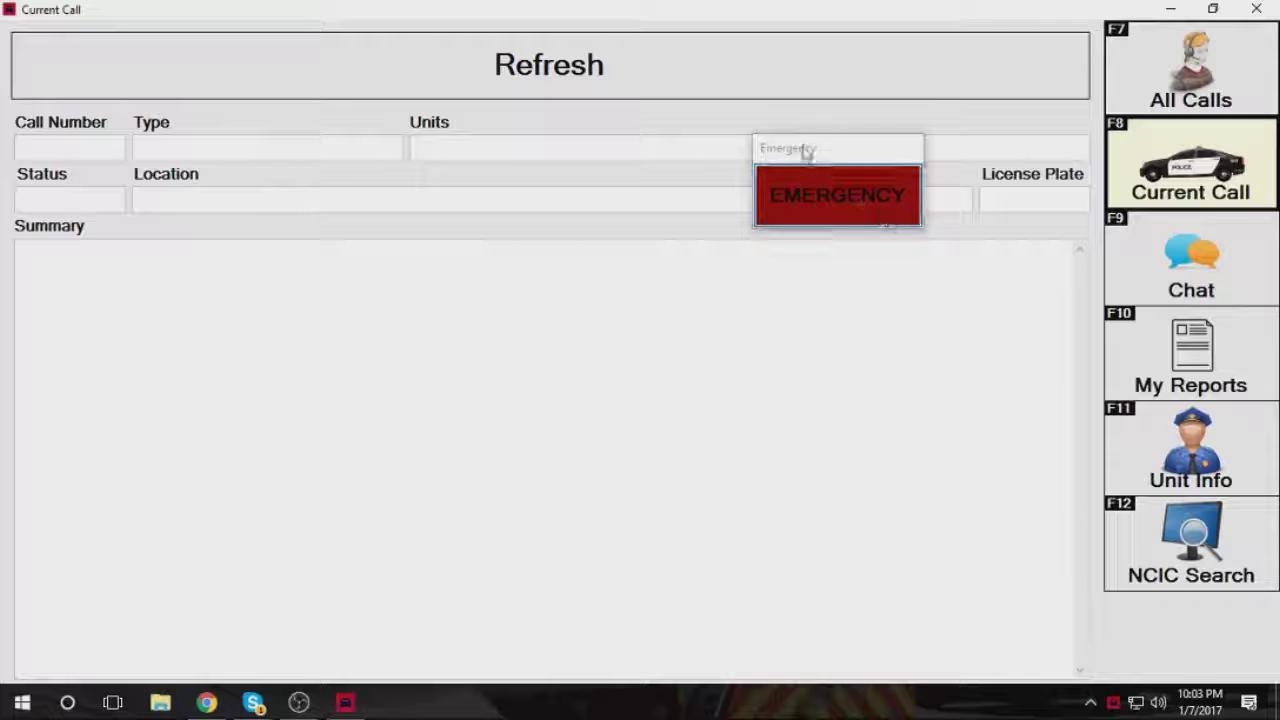
pyautogui.click(805, 148)
pyautogui.moveTo(795, 156)
pyautogui.mouseDown()
pyautogui.moveTo(663, 474)
pyautogui.moveTo(737, 347)
pyautogui.mouseUp()
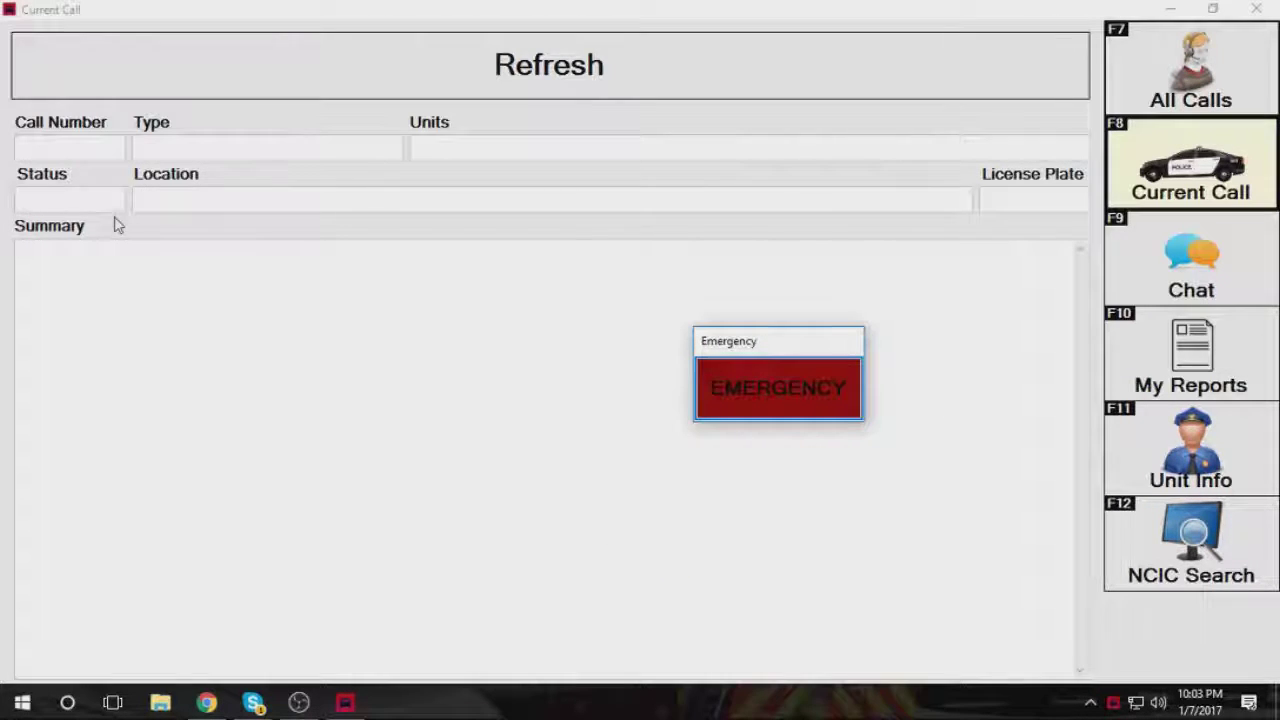
pyautogui.click(495, 75)
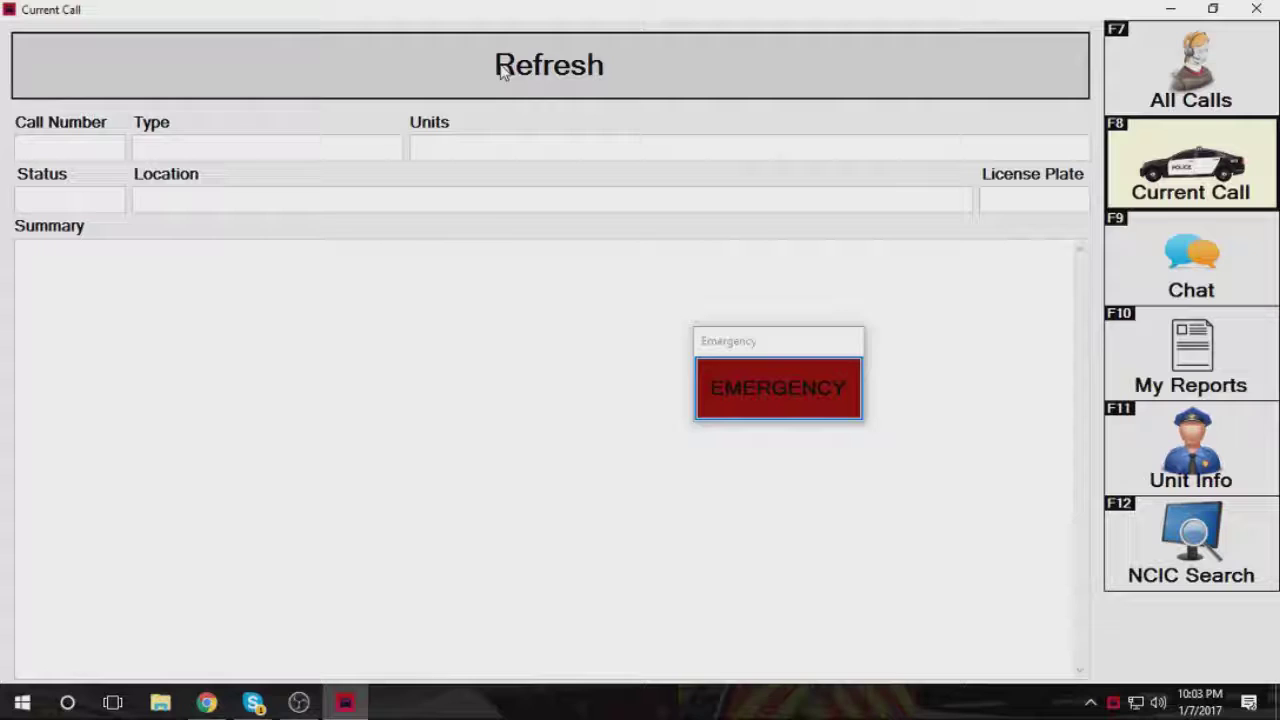
pyautogui.click(1225, 282)
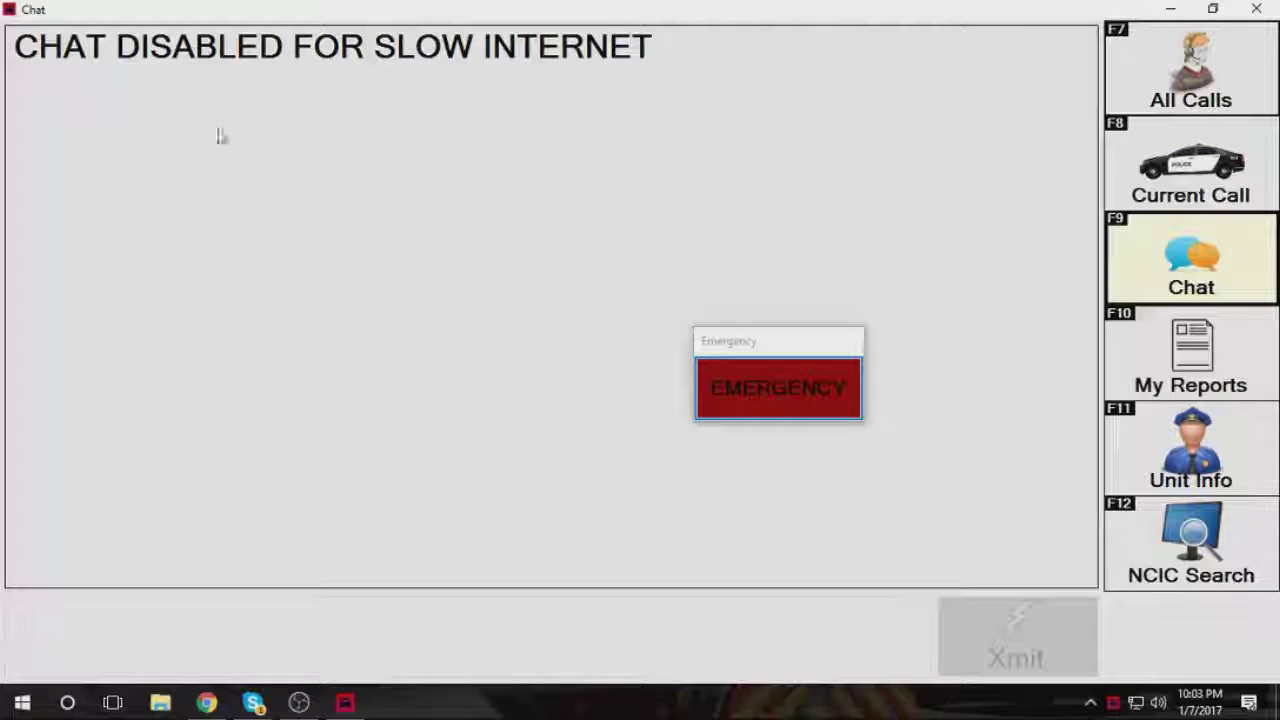
pyautogui.click(1188, 375)
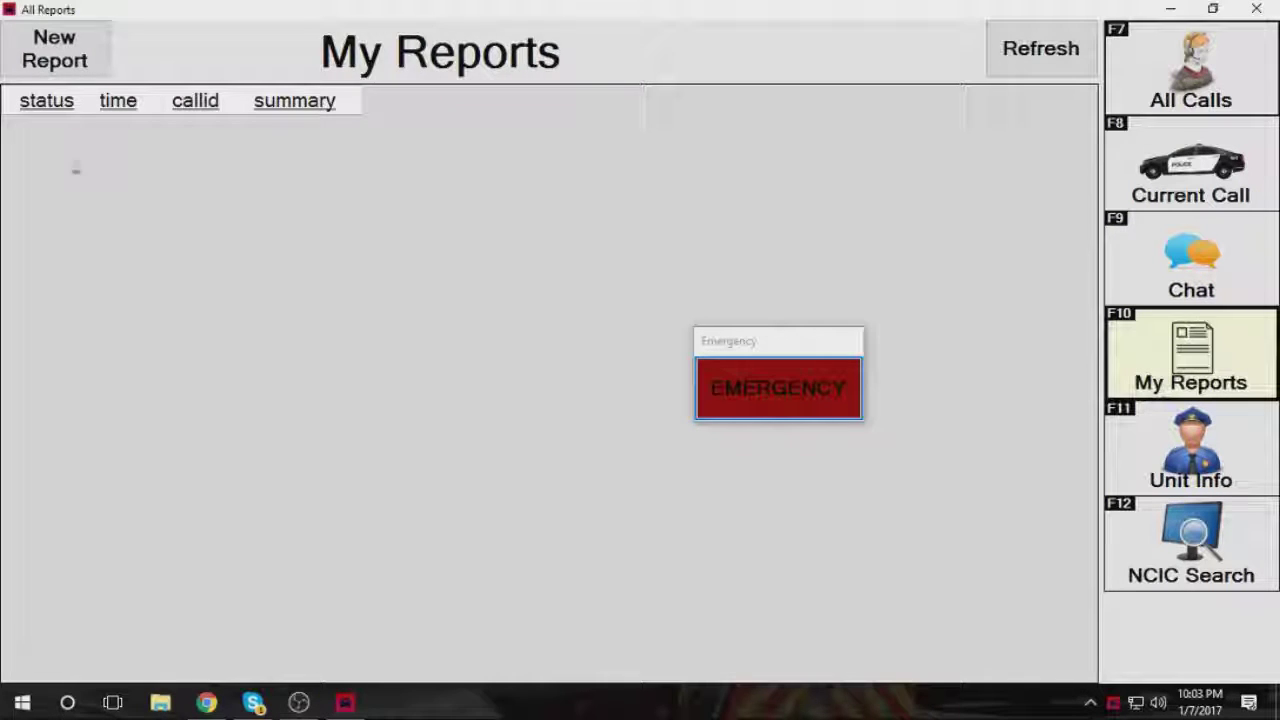
pyautogui.click(55, 48)
pyautogui.click(479, 622)
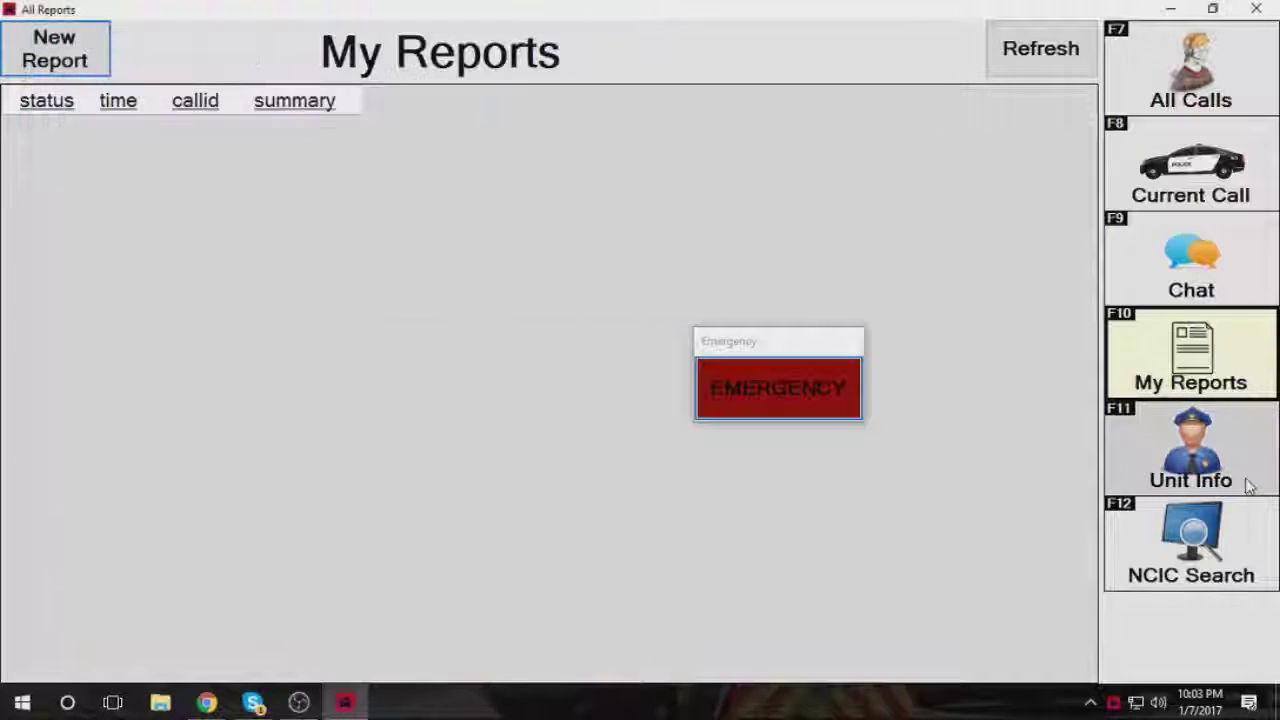
pyautogui.click(1240, 480)
pyautogui.click(146, 588)
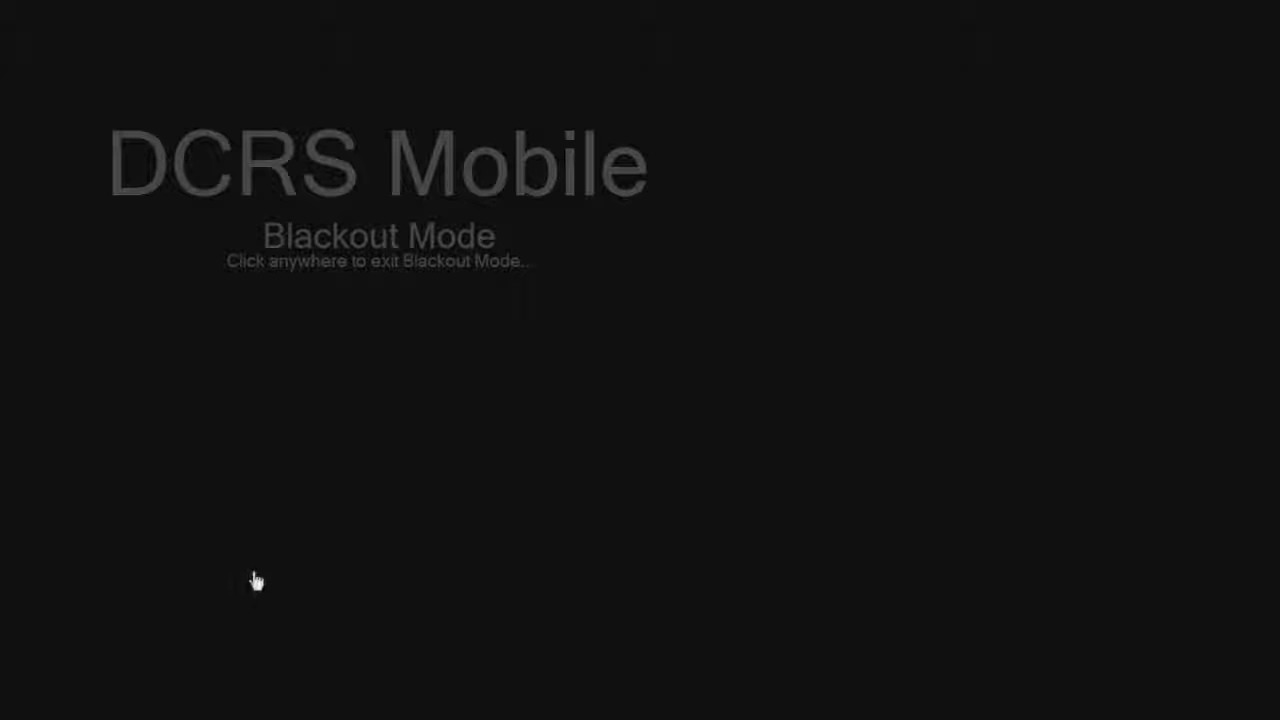
pyautogui.click(252, 582)
pyautogui.click(1228, 565)
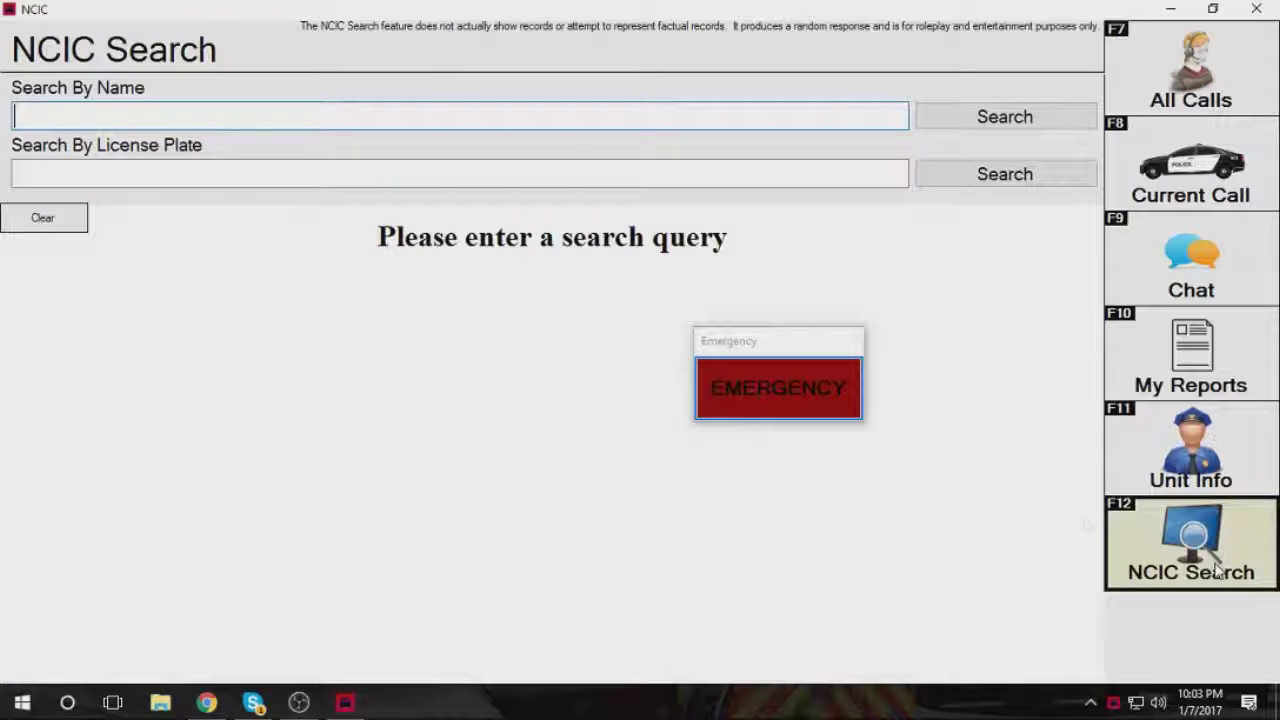
pyautogui.click(1248, 308)
pyautogui.click(1195, 175)
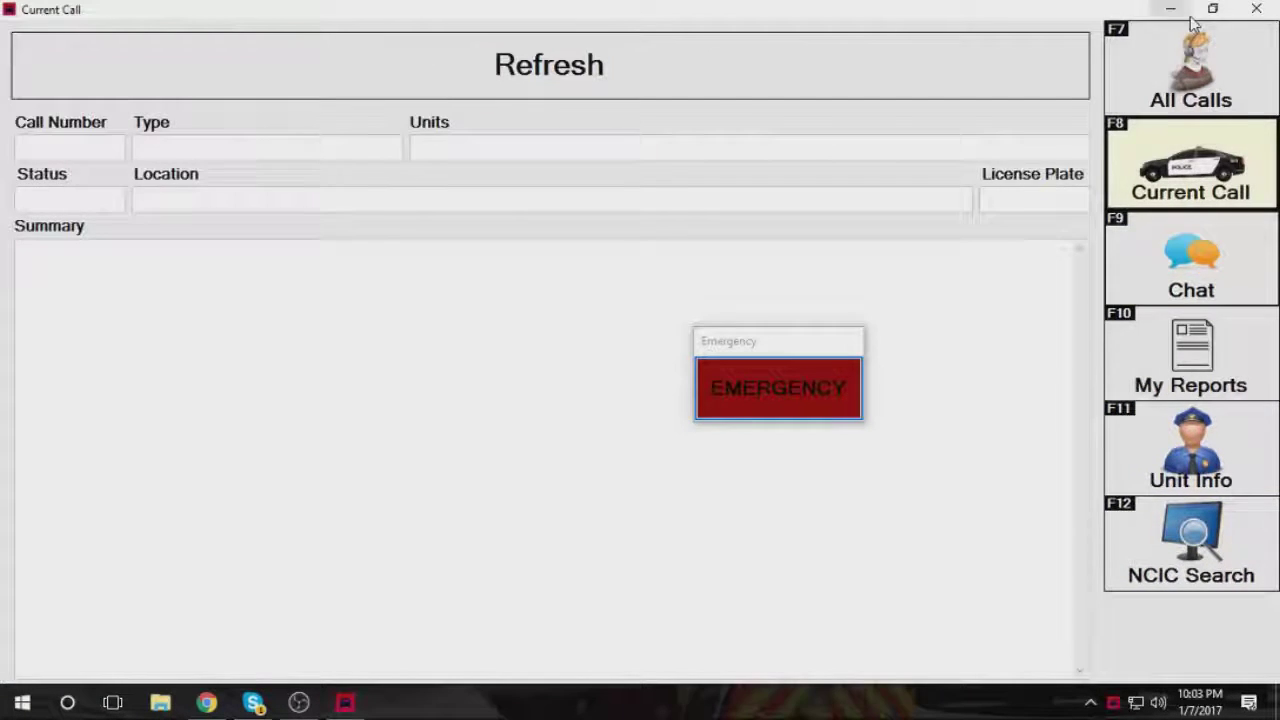
pyautogui.click(1185, 60)
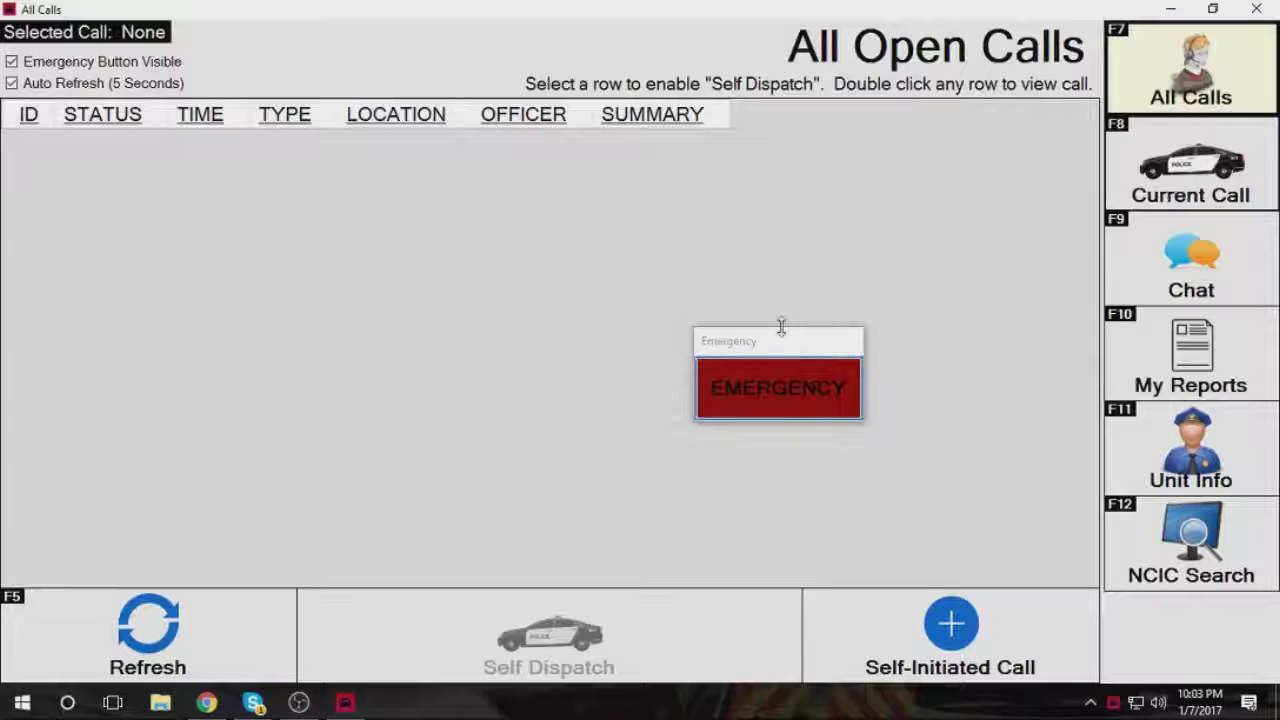
pyautogui.moveTo(796, 345); pyautogui.dragTo(916, 191)
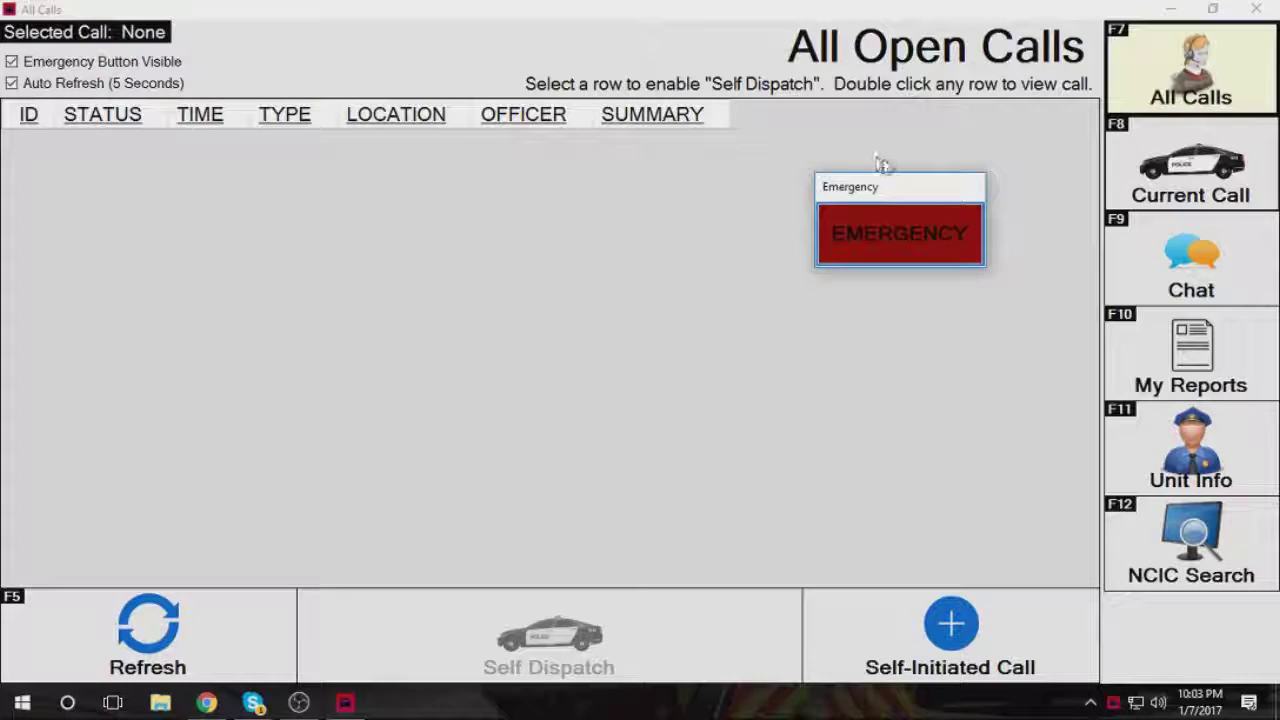
pyautogui.moveTo(896, 188); pyautogui.dragTo(1003, 121)
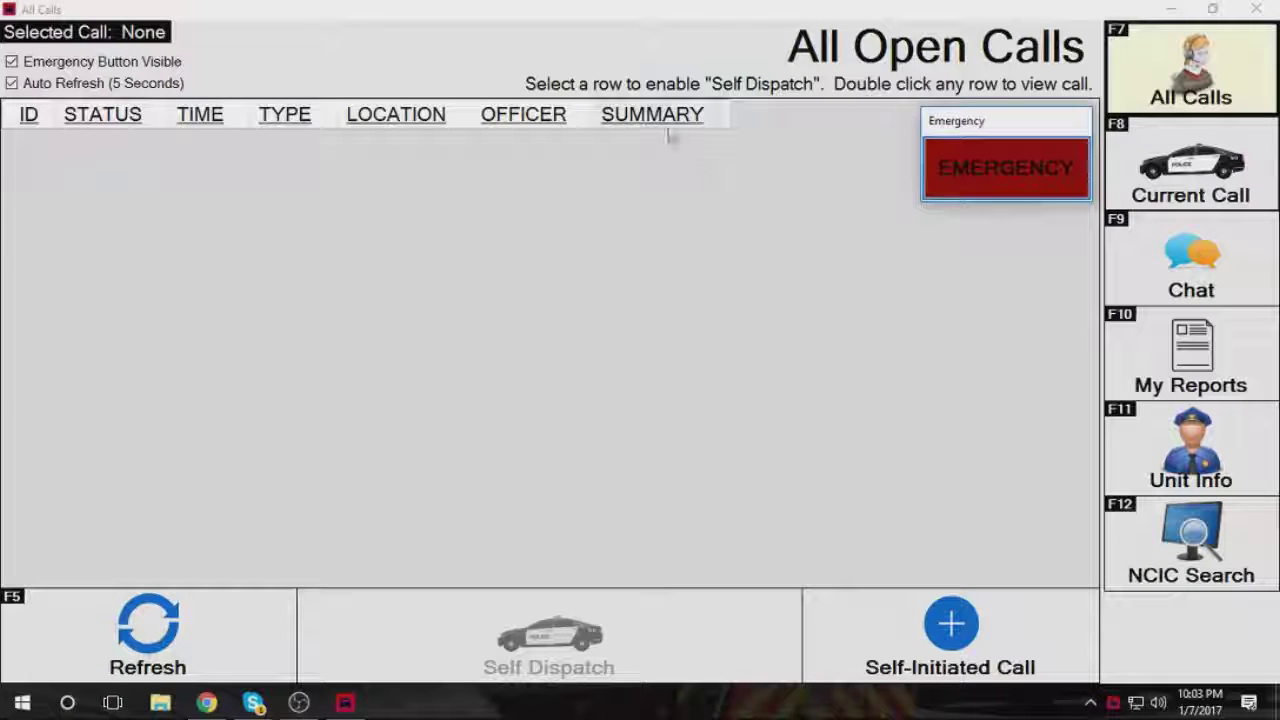
pyautogui.click(118, 633)
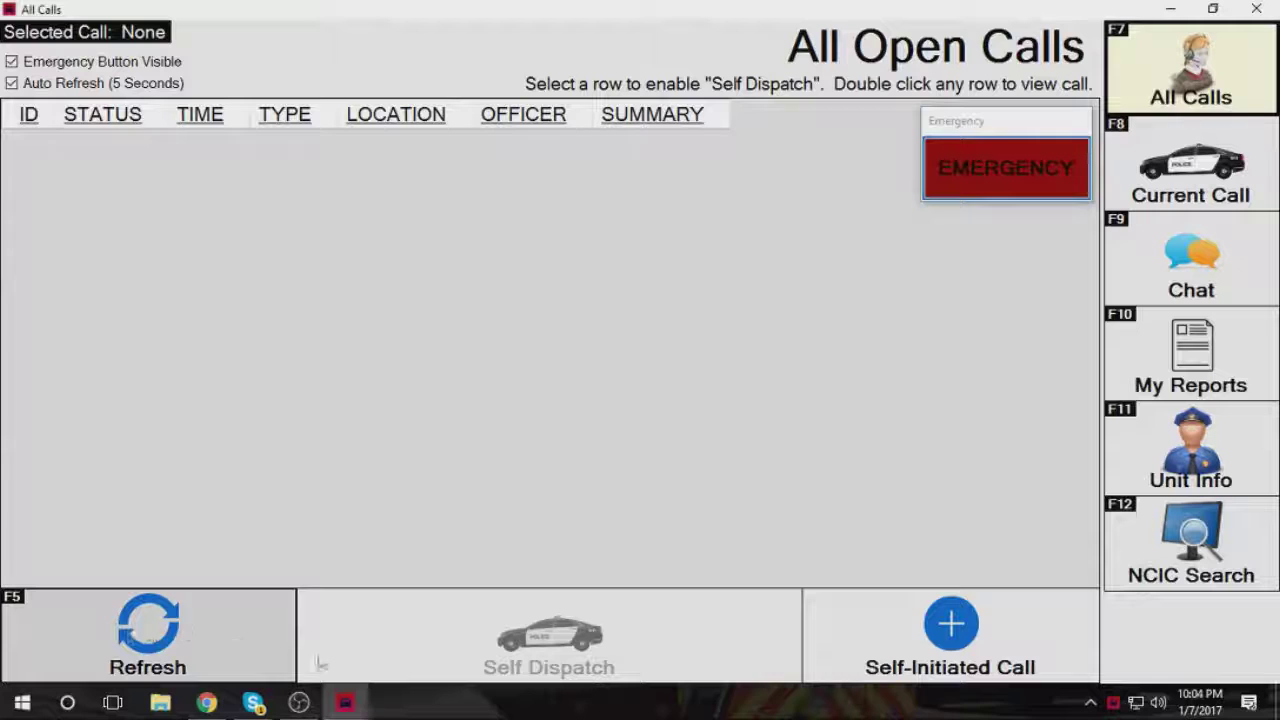
pyautogui.click(886, 642)
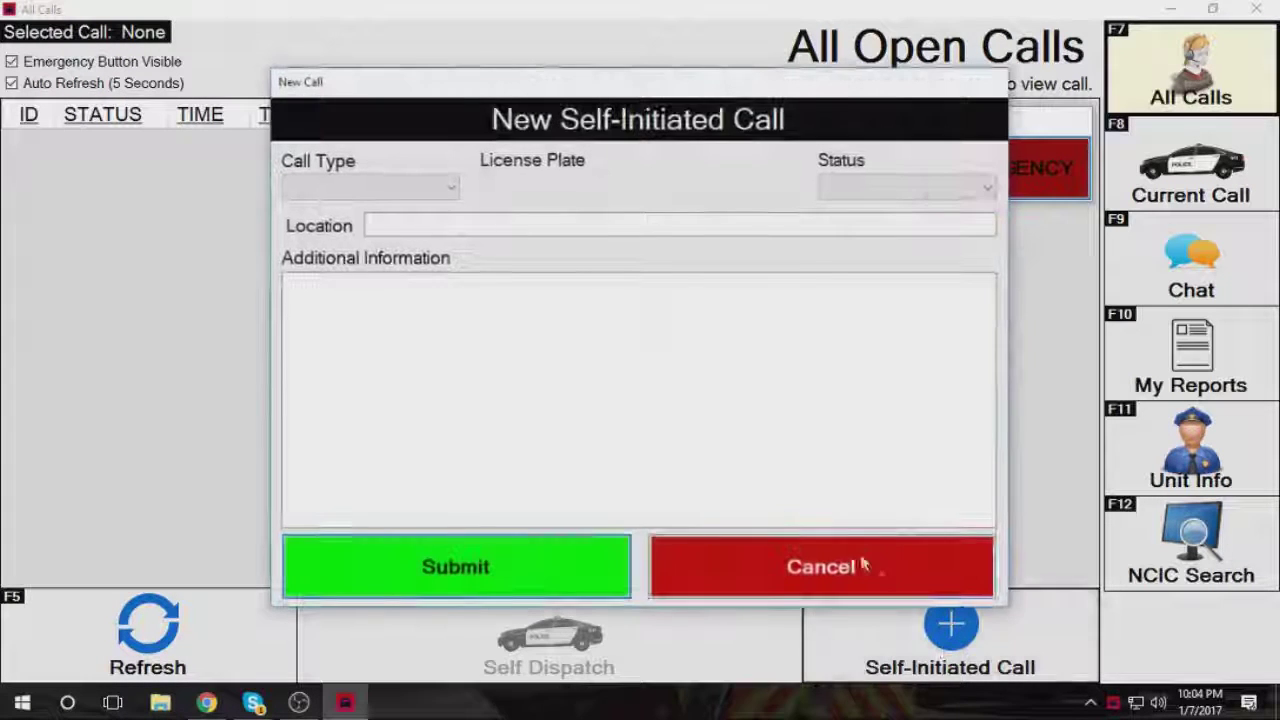
pyautogui.click(421, 190)
pyautogui.click(421, 190)
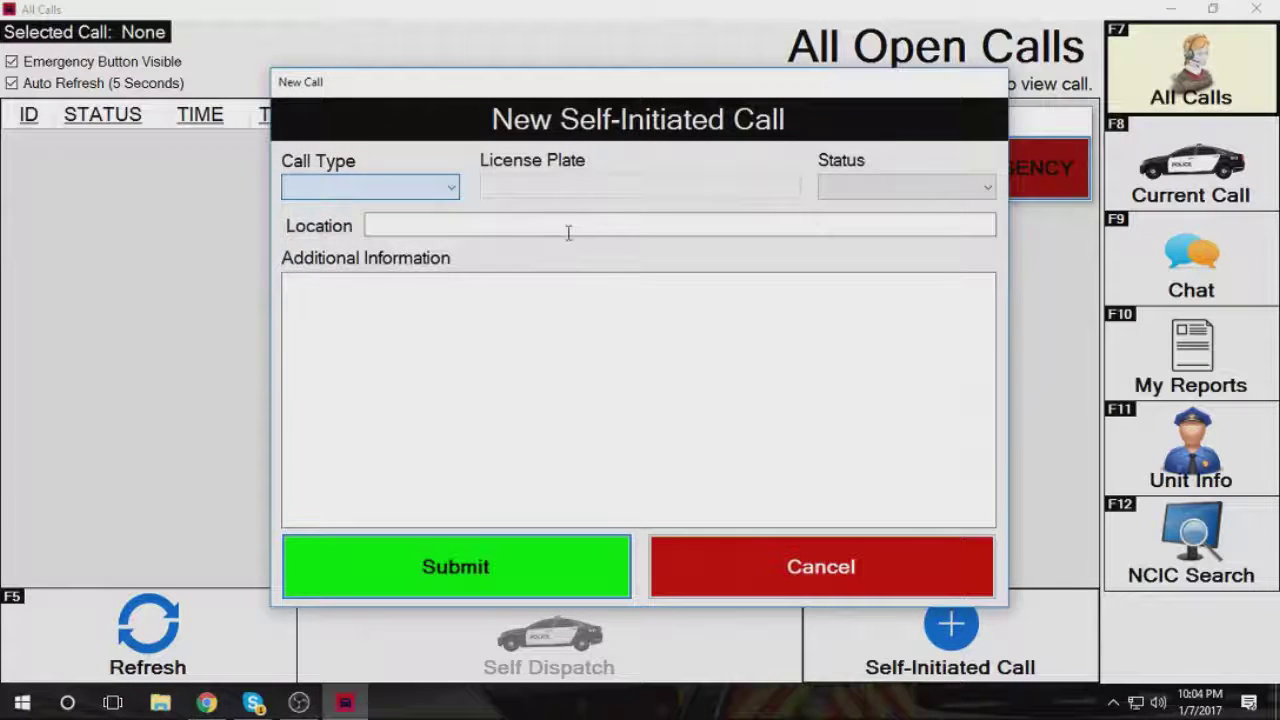
pyautogui.click(910, 188)
pyautogui.click(814, 100)
pyautogui.moveTo(814, 100); pyautogui.dragTo(640, 63)
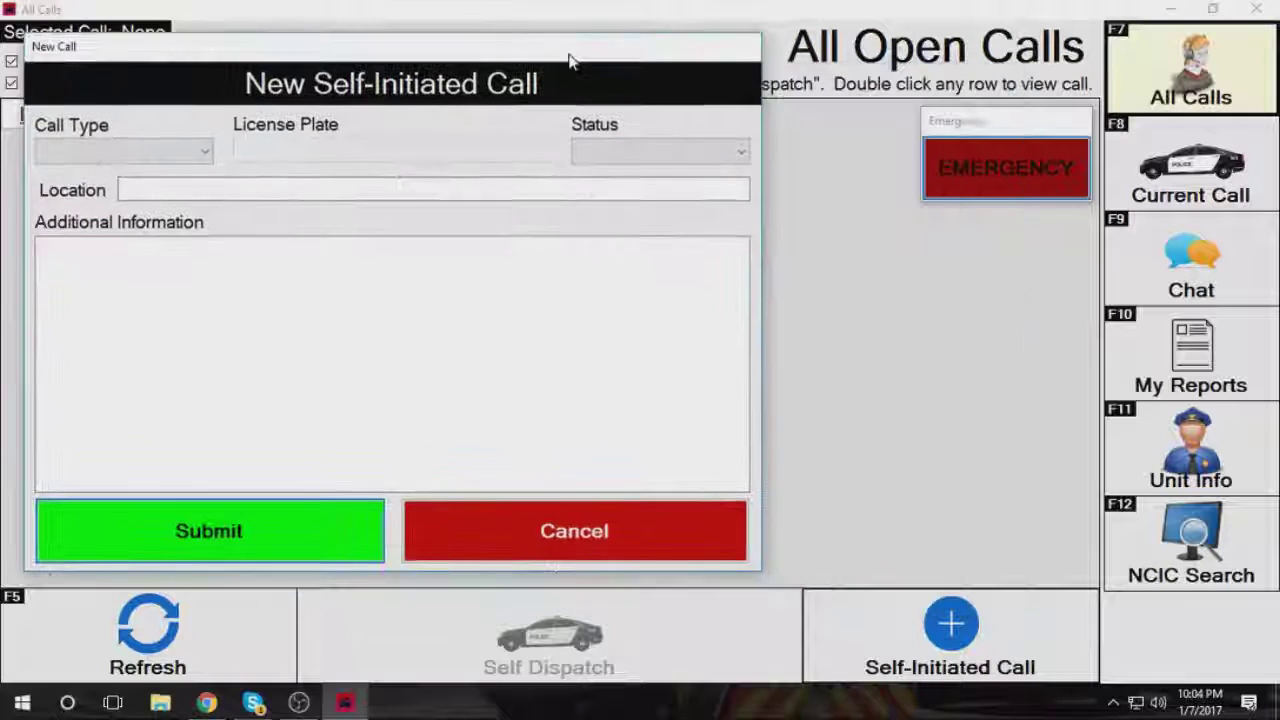
pyautogui.click(630, 513)
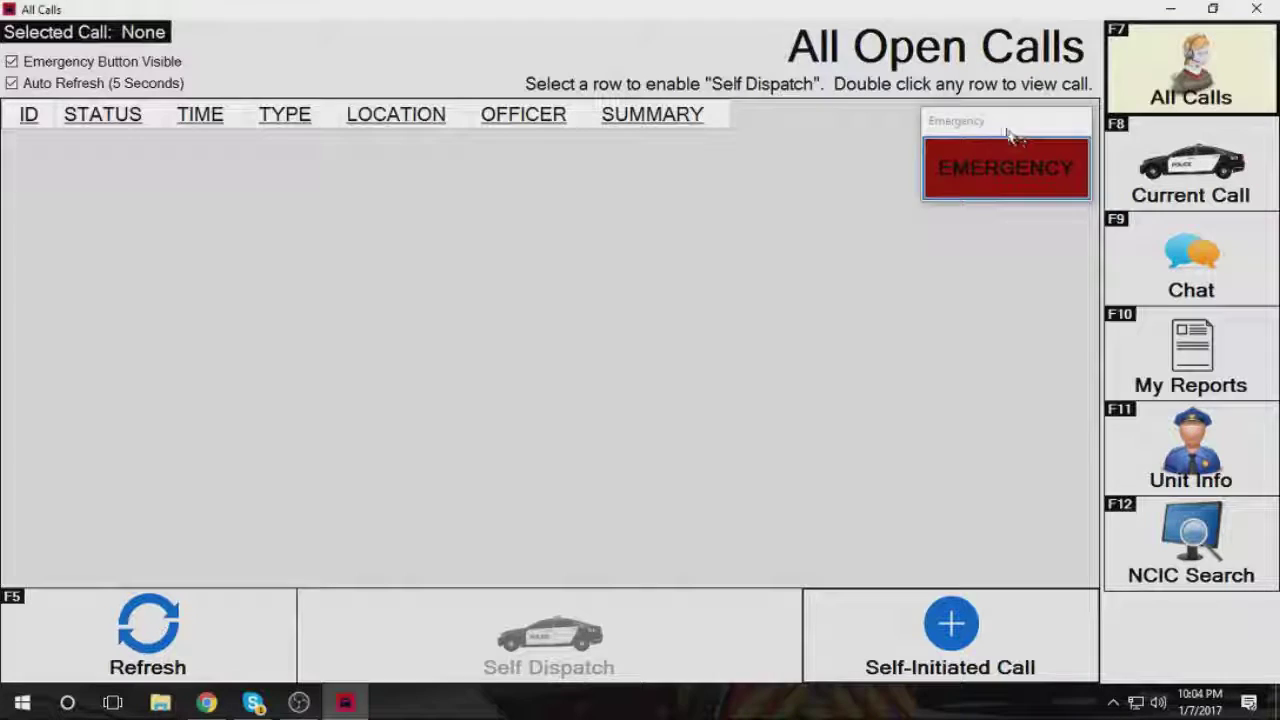
pyautogui.moveTo(1000, 123)
pyautogui.mouseDown()
pyautogui.moveTo(876, 168)
pyautogui.moveTo(831, 102)
pyautogui.mouseUp()
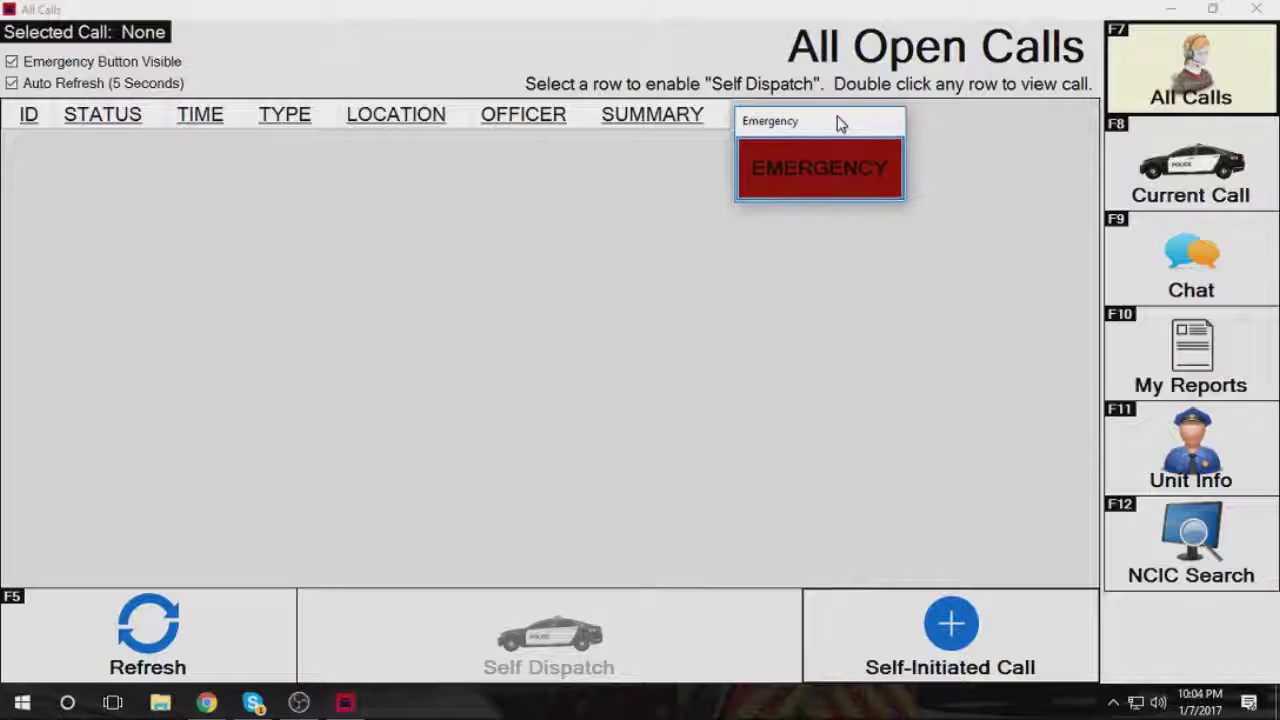
pyautogui.moveTo(841, 116); pyautogui.dragTo(897, 137)
pyautogui.press('F8')
pyautogui.press('F9')
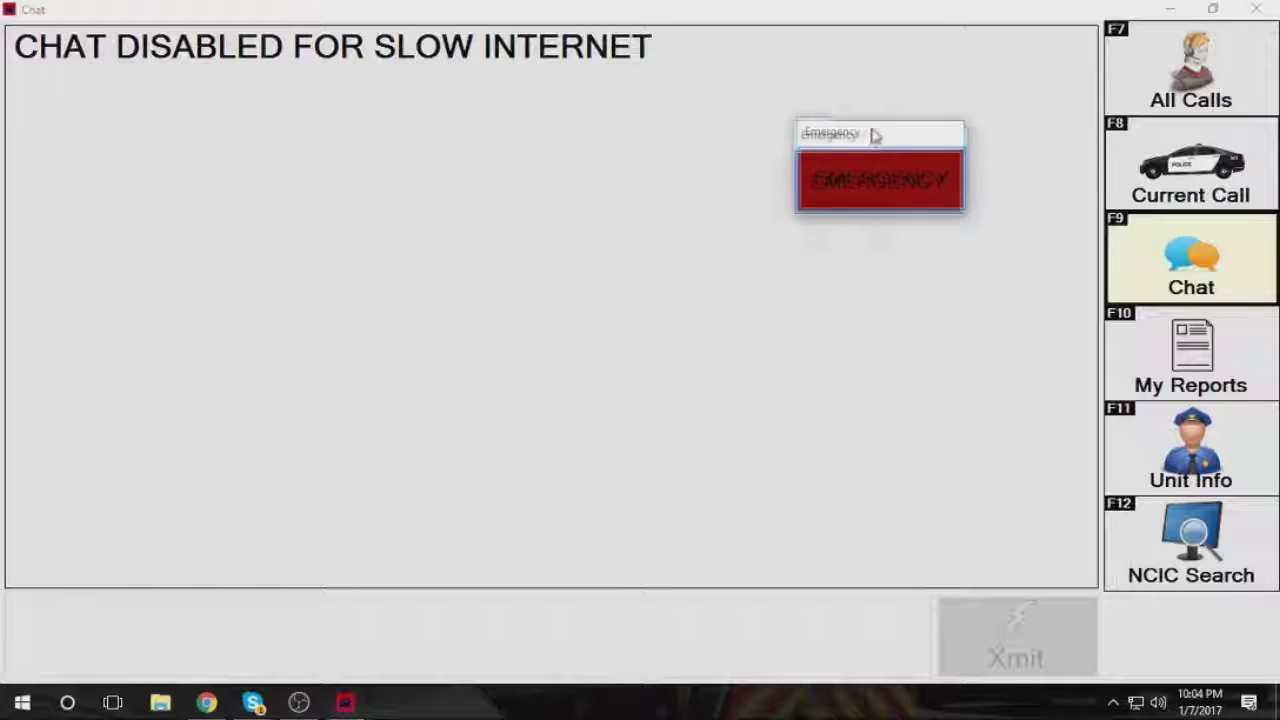
pyautogui.moveTo(868, 138); pyautogui.dragTo(879, 128)
pyautogui.click(1118, 158)
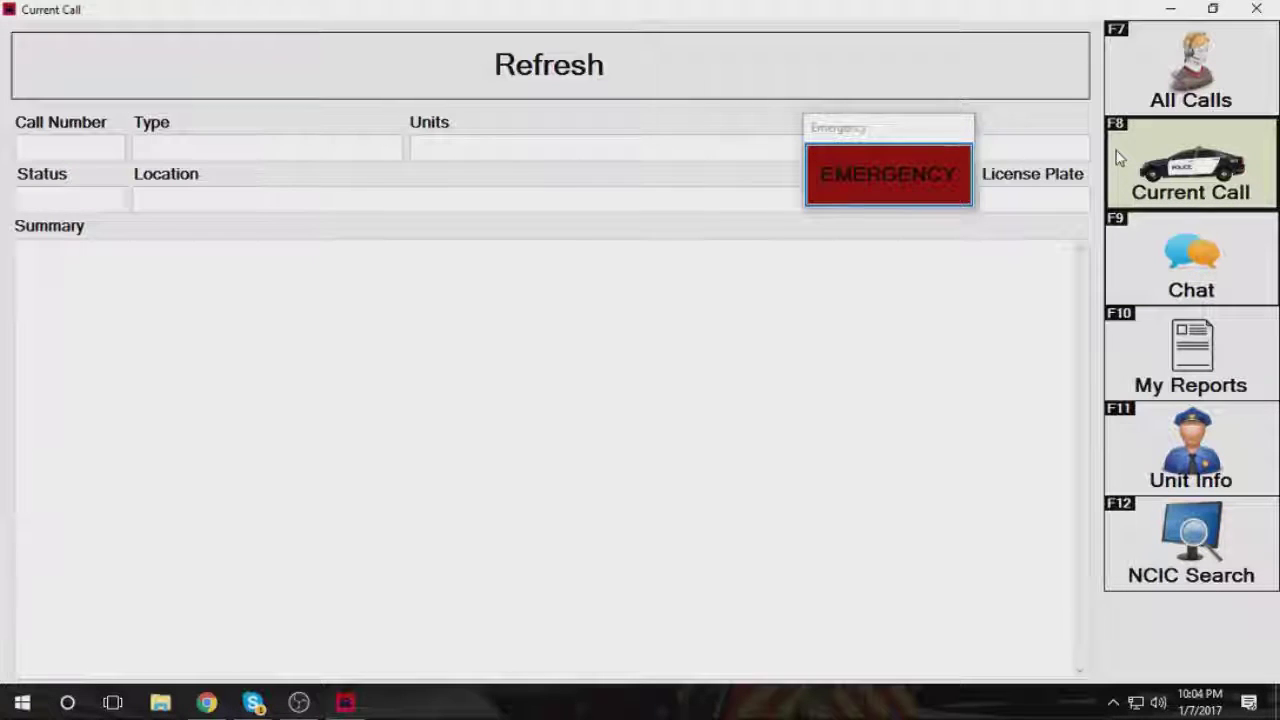
pyautogui.moveTo(892, 130); pyautogui.dragTo(1012, 142)
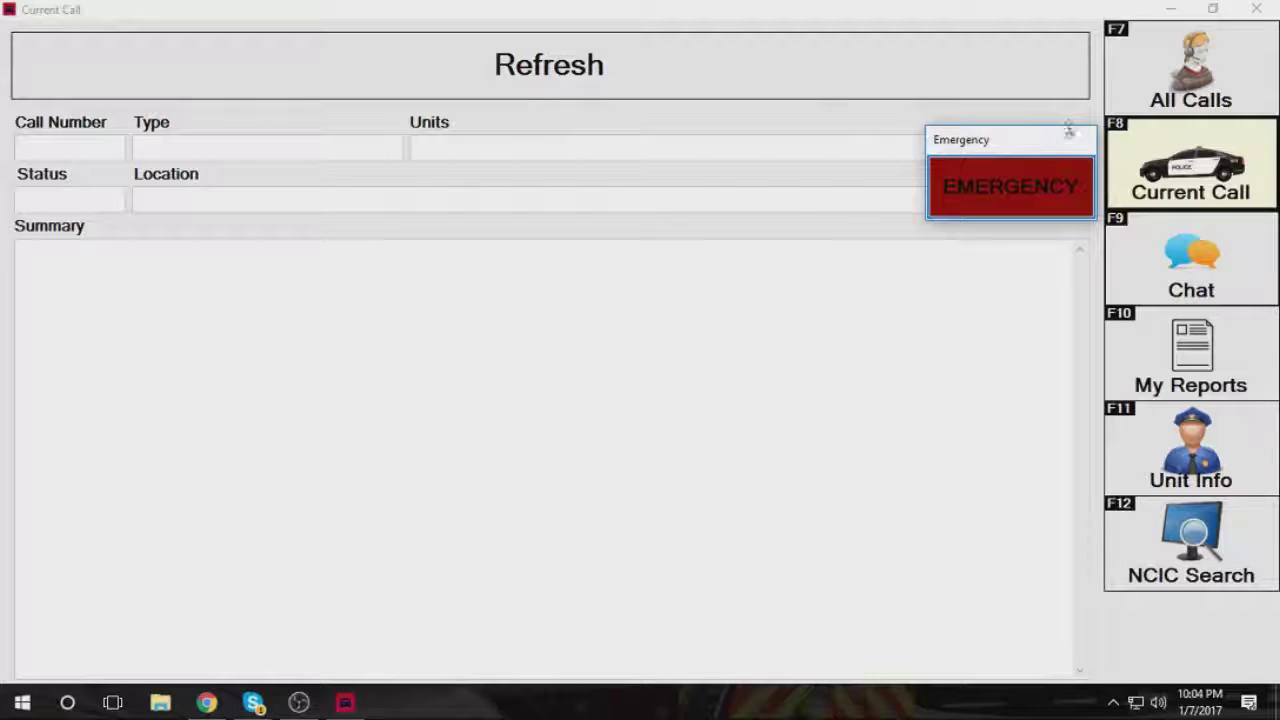
pyautogui.click(1190, 70)
pyautogui.click(1180, 365)
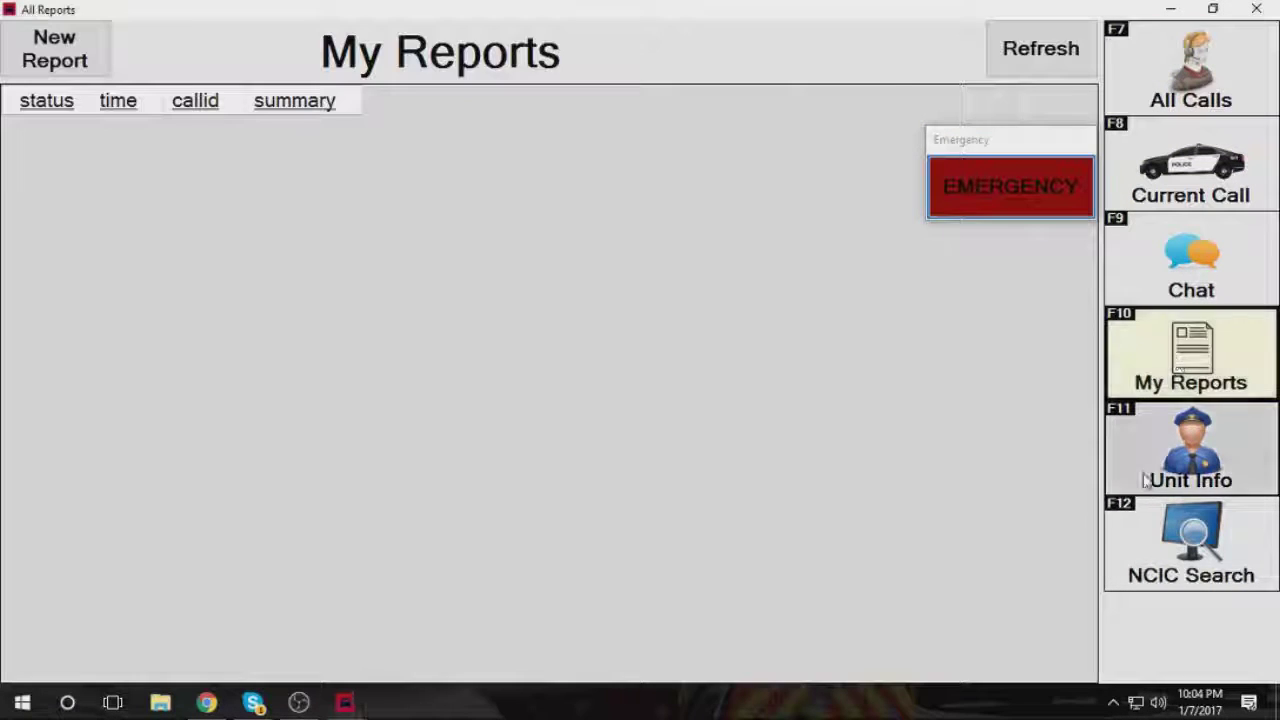
pyautogui.click(1140, 462)
pyautogui.click(1138, 570)
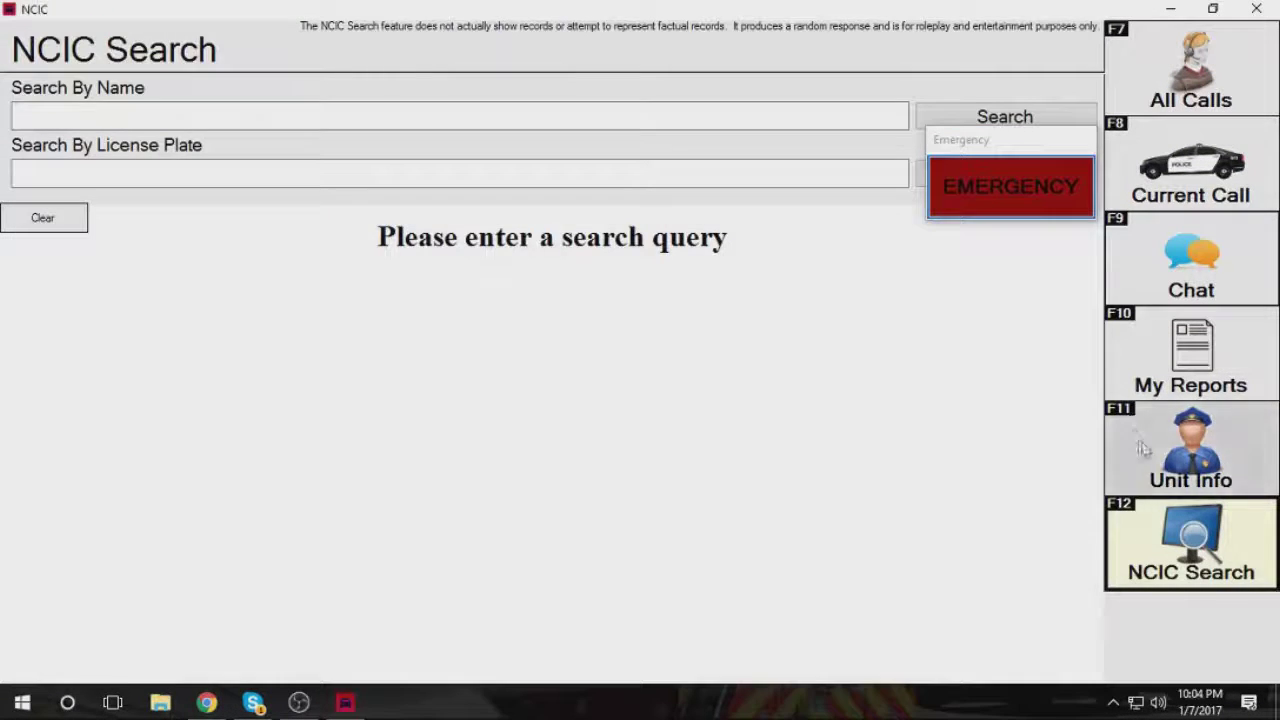
pyautogui.click(1140, 360)
pyautogui.click(1140, 265)
pyautogui.click(1122, 90)
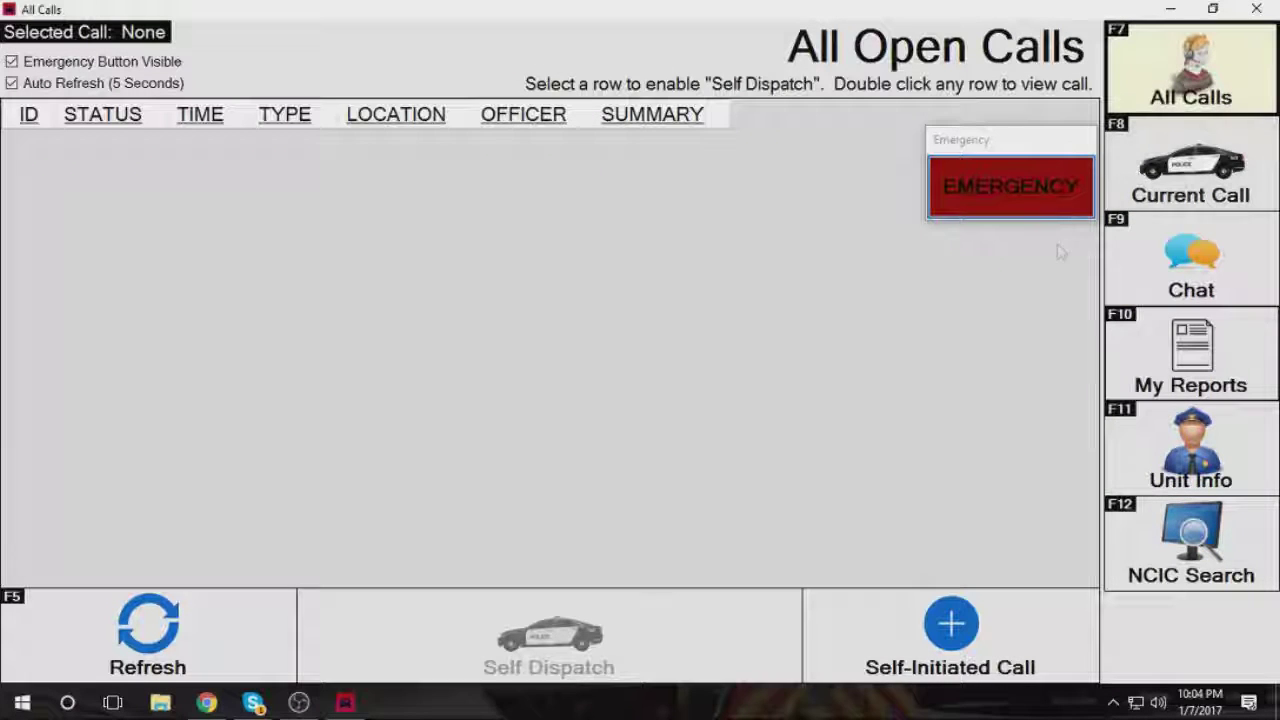
# Step: Create a self-initiated Pedestrian Stop call at 'tsw' with info 'teewt', status On Scene
pyautogui.click(868, 612)
pyautogui.click(400, 190)
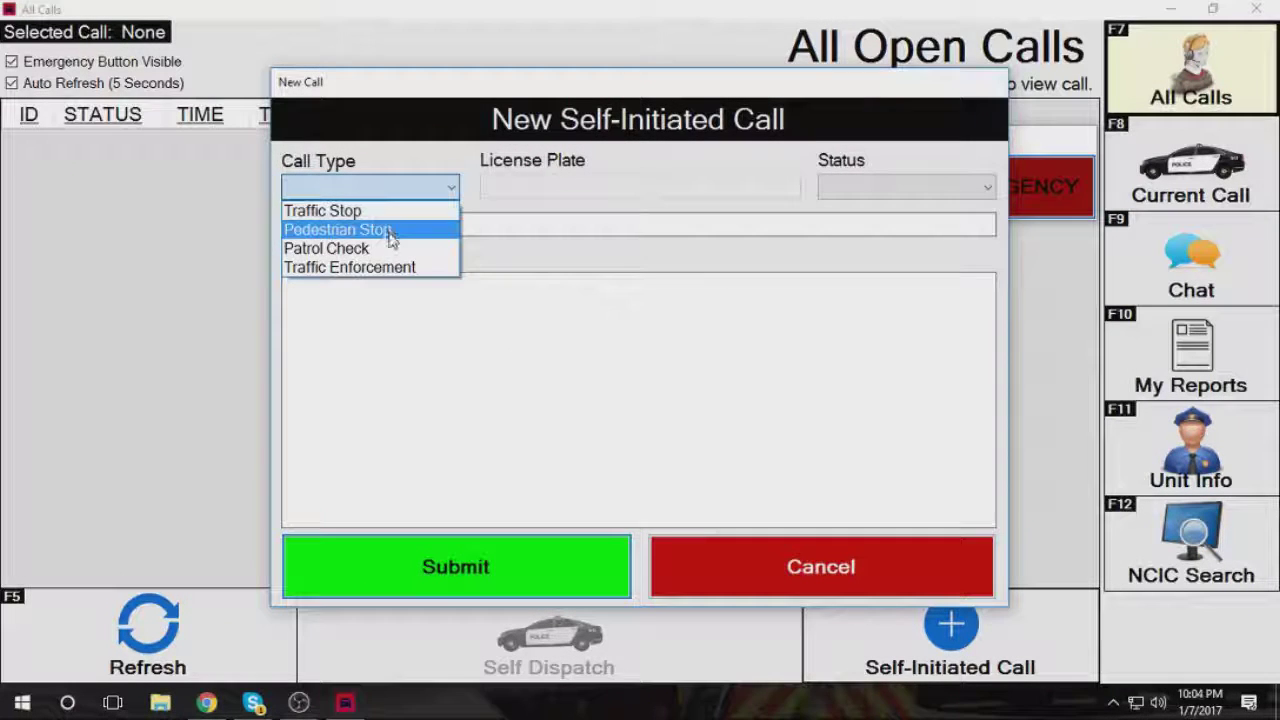
pyautogui.click(390, 229)
pyautogui.click(492, 228)
pyautogui.write('tsw')
pyautogui.click(497, 346)
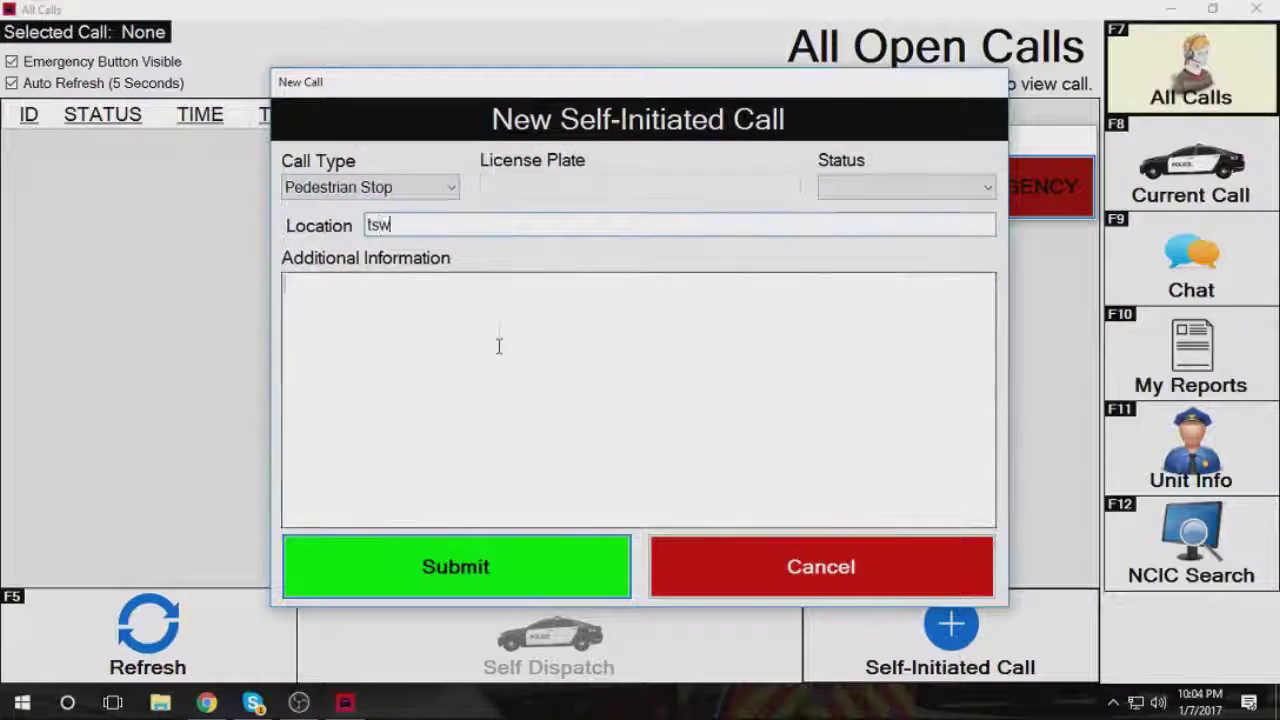
pyautogui.write('teewt')
pyautogui.click(905, 187)
pyautogui.click(905, 211)
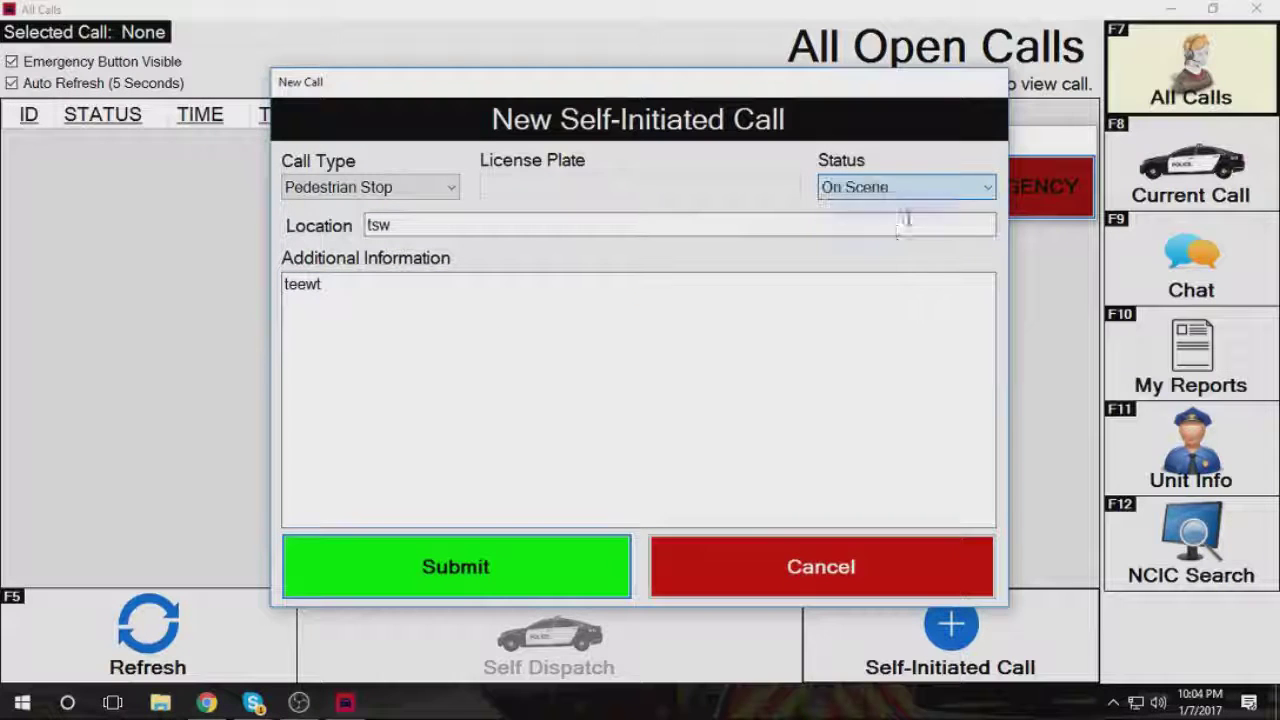
pyautogui.click(543, 547)
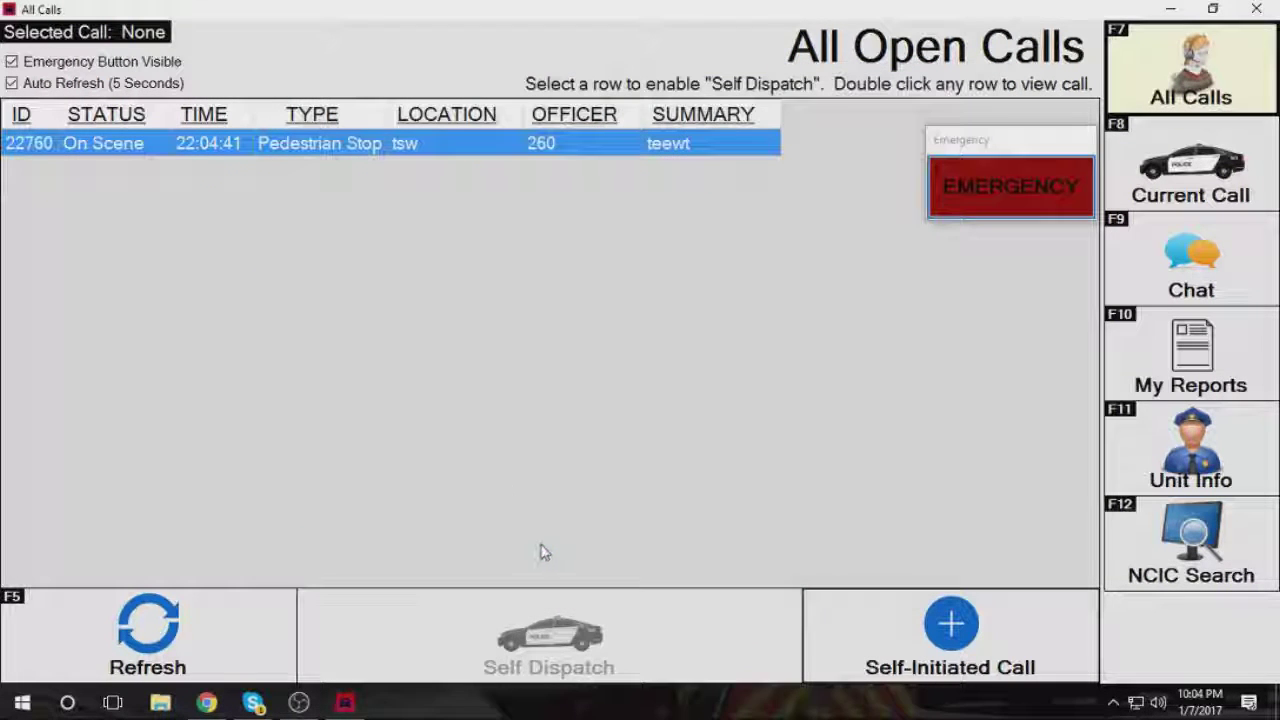
pyautogui.click(342, 707)
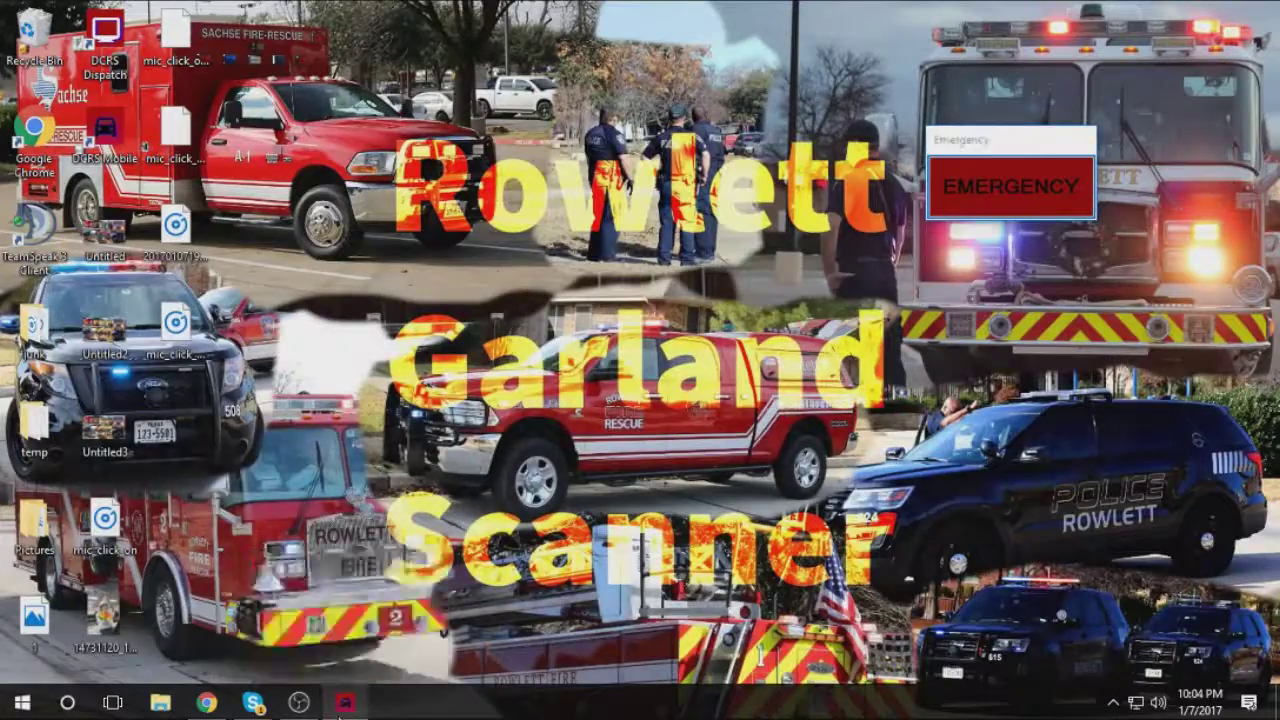
pyautogui.click(341, 710)
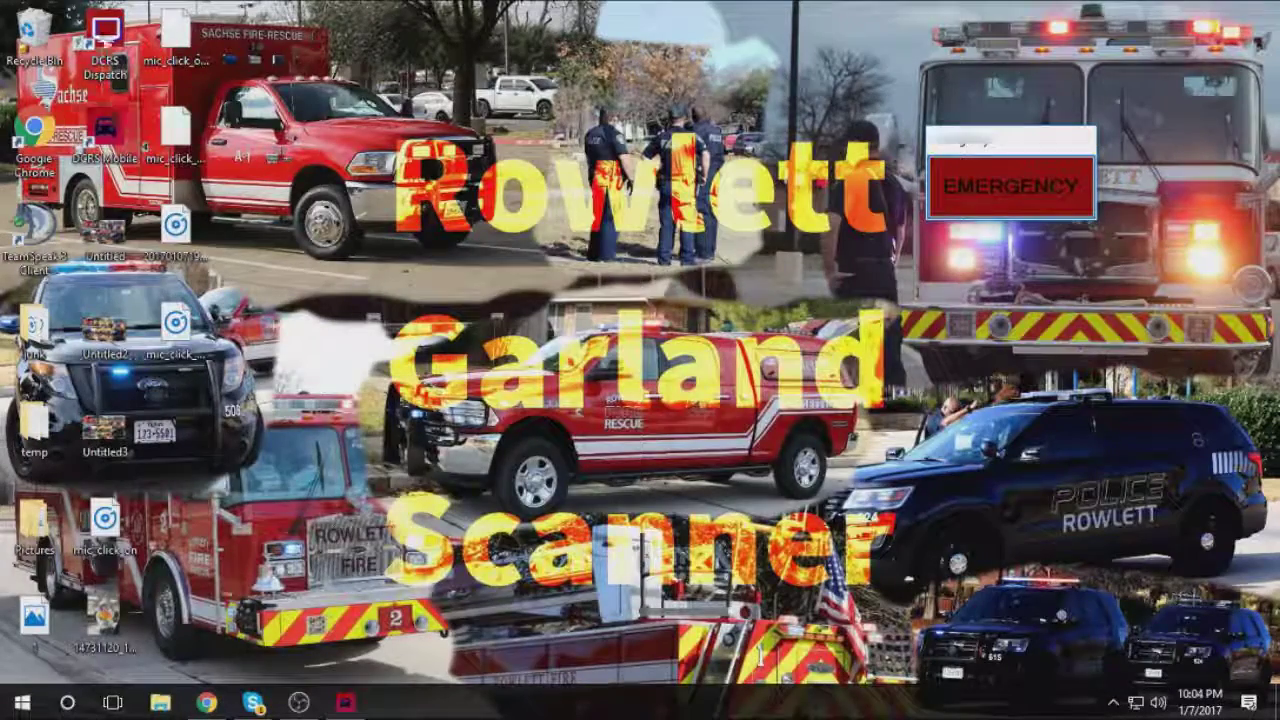
pyautogui.doubleClick(105, 50)
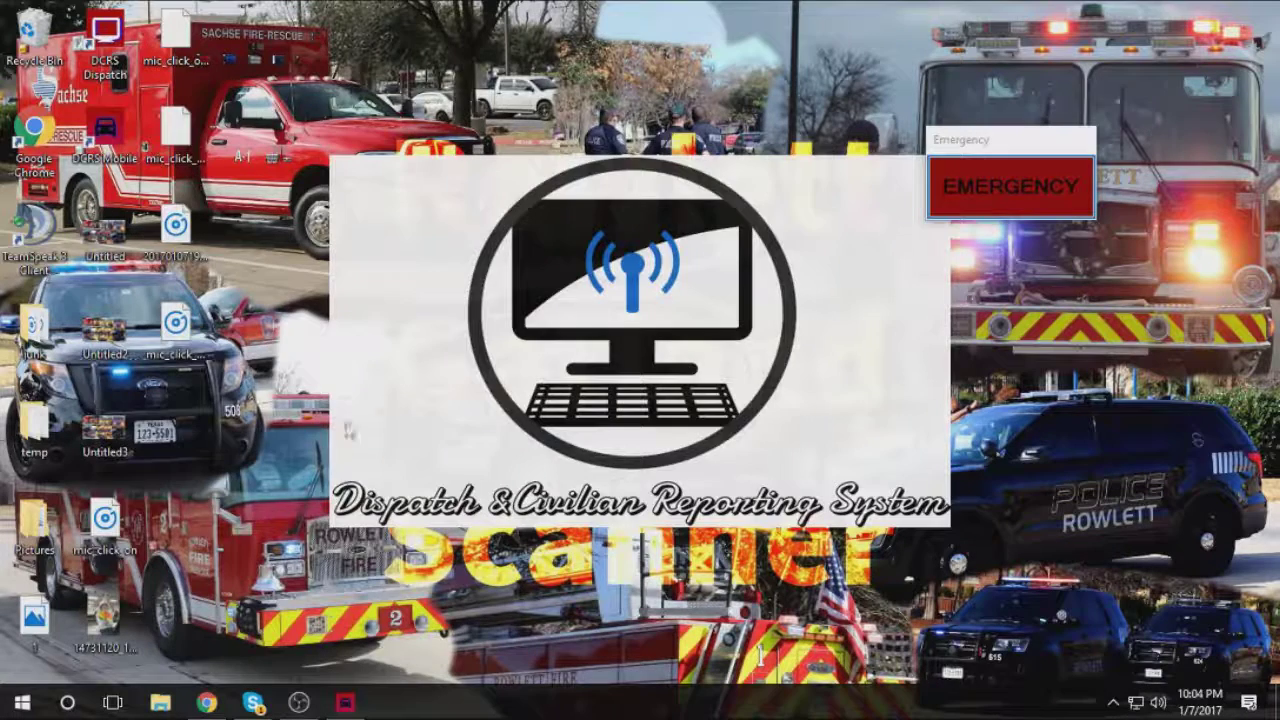
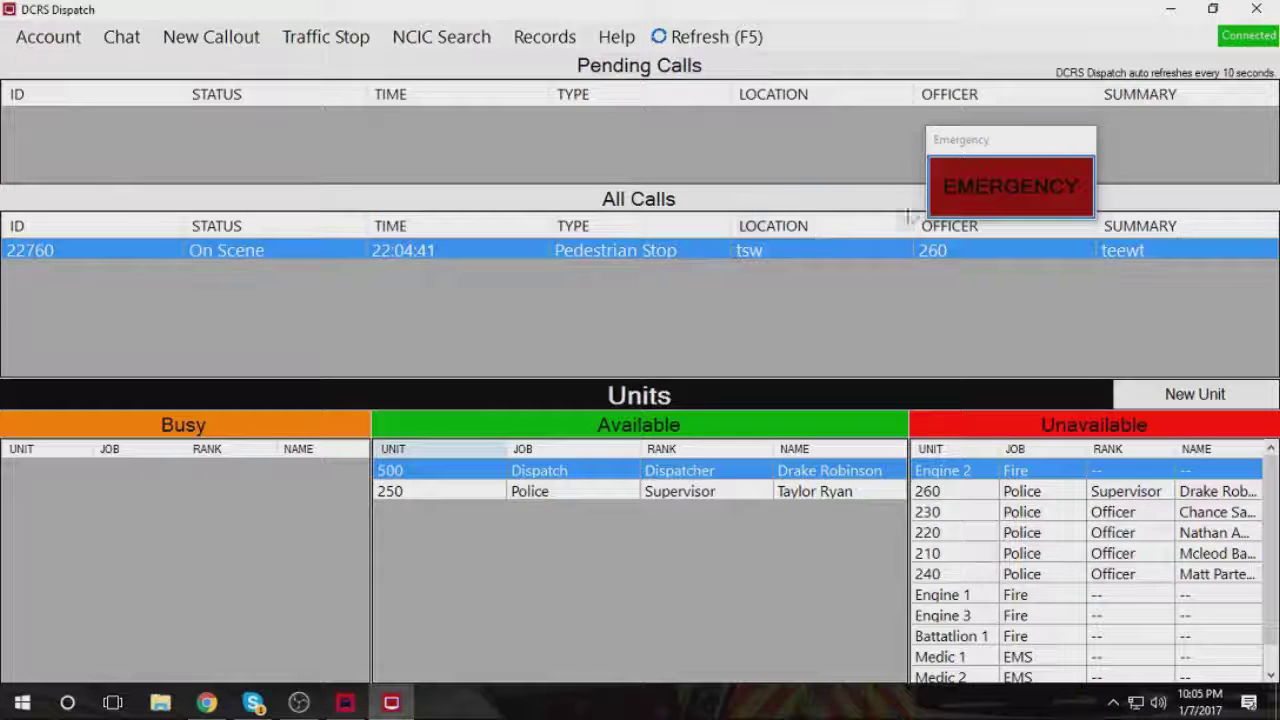
# Step: Change call 22760's status to Cleared and save the update
pyautogui.moveTo(956, 144); pyautogui.dragTo(752, 362)
pyautogui.doubleClick(735, 252)
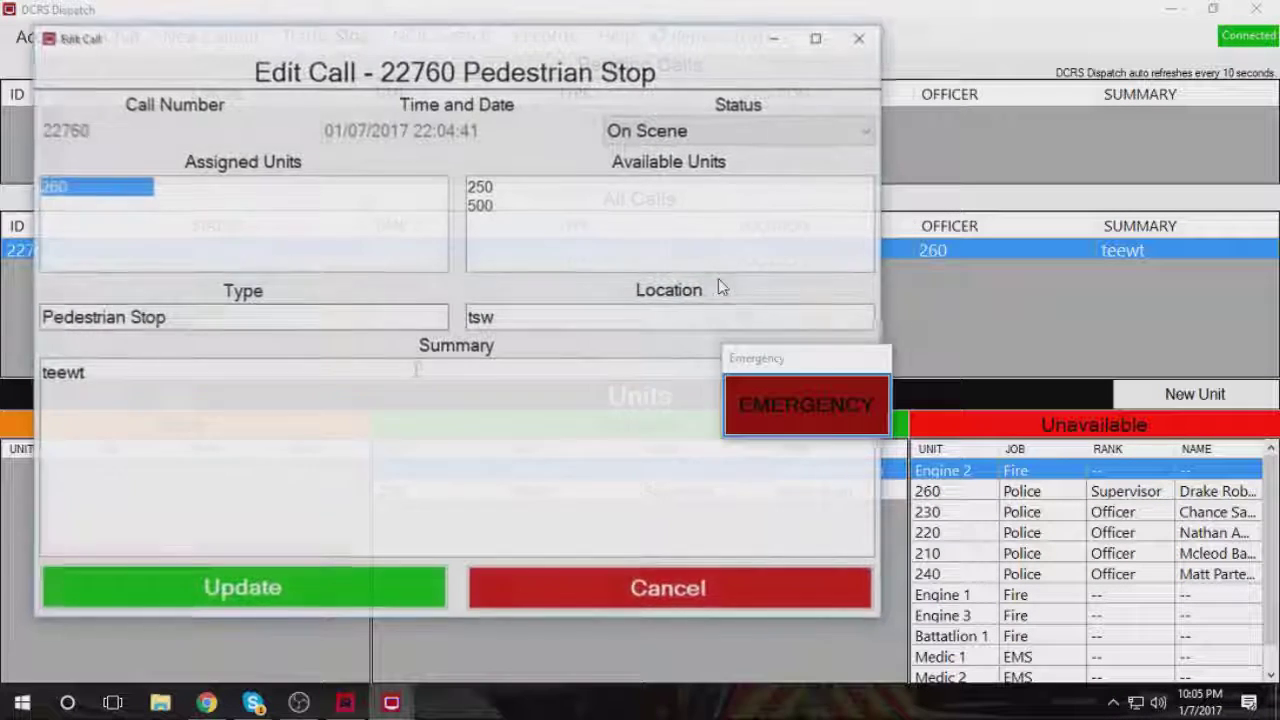
pyautogui.click(680, 131)
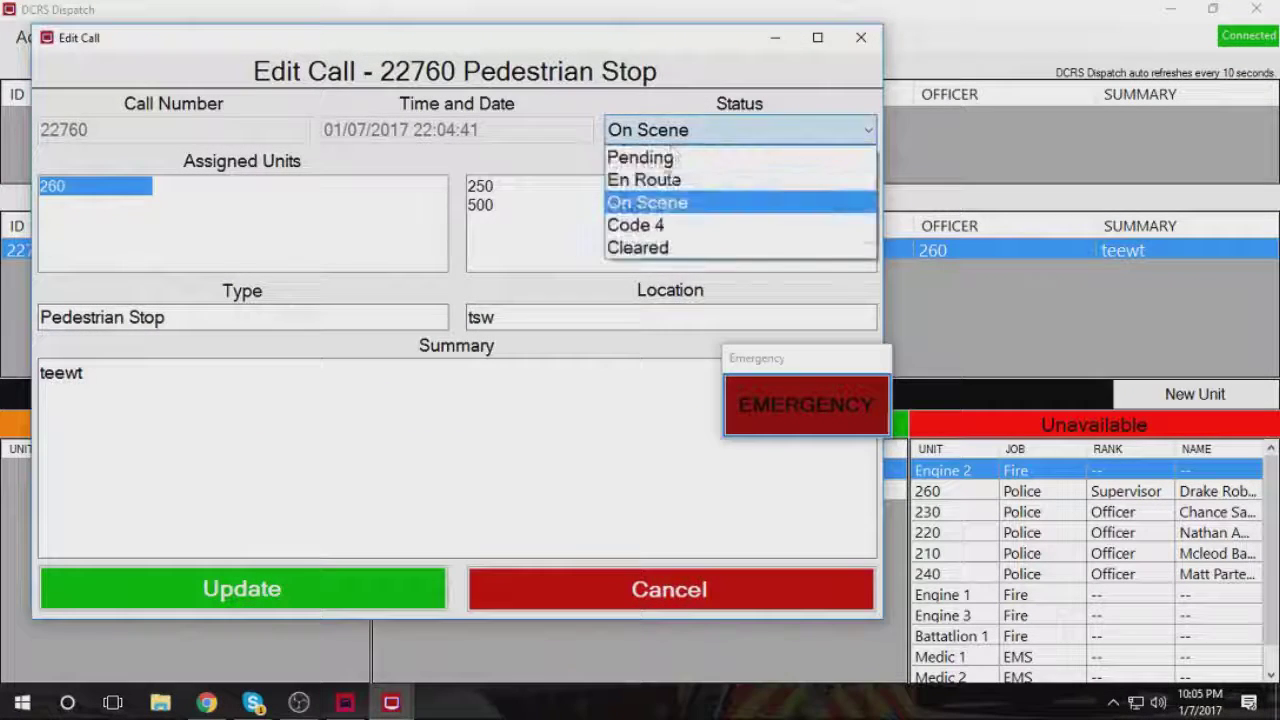
pyautogui.click(640, 247)
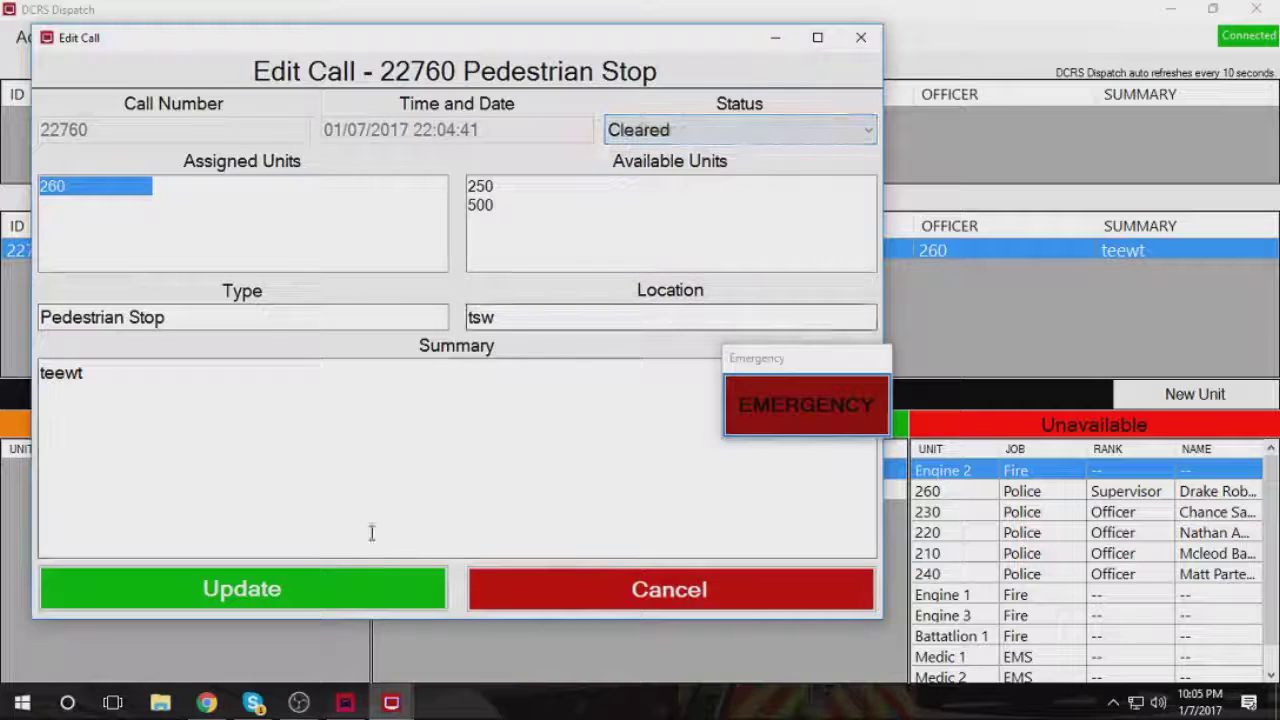
pyautogui.click(433, 575)
pyautogui.moveTo(790, 357); pyautogui.dragTo(742, 222)
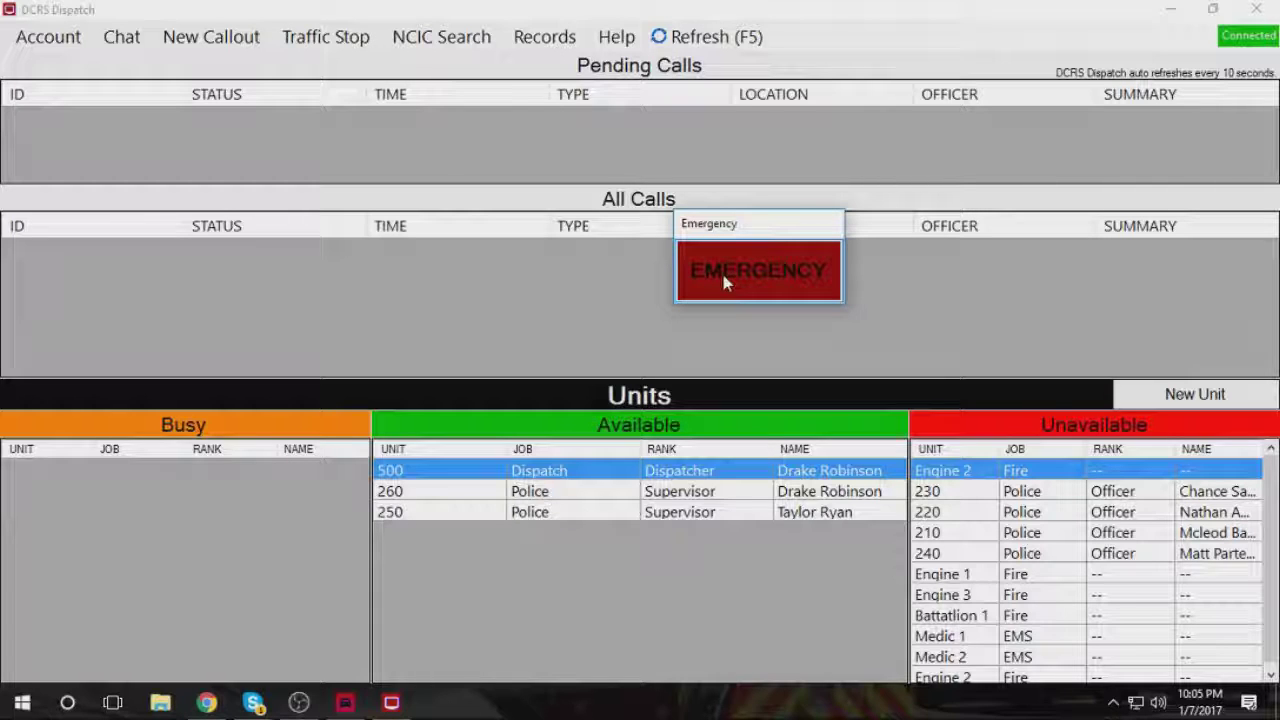
pyautogui.click(122, 37)
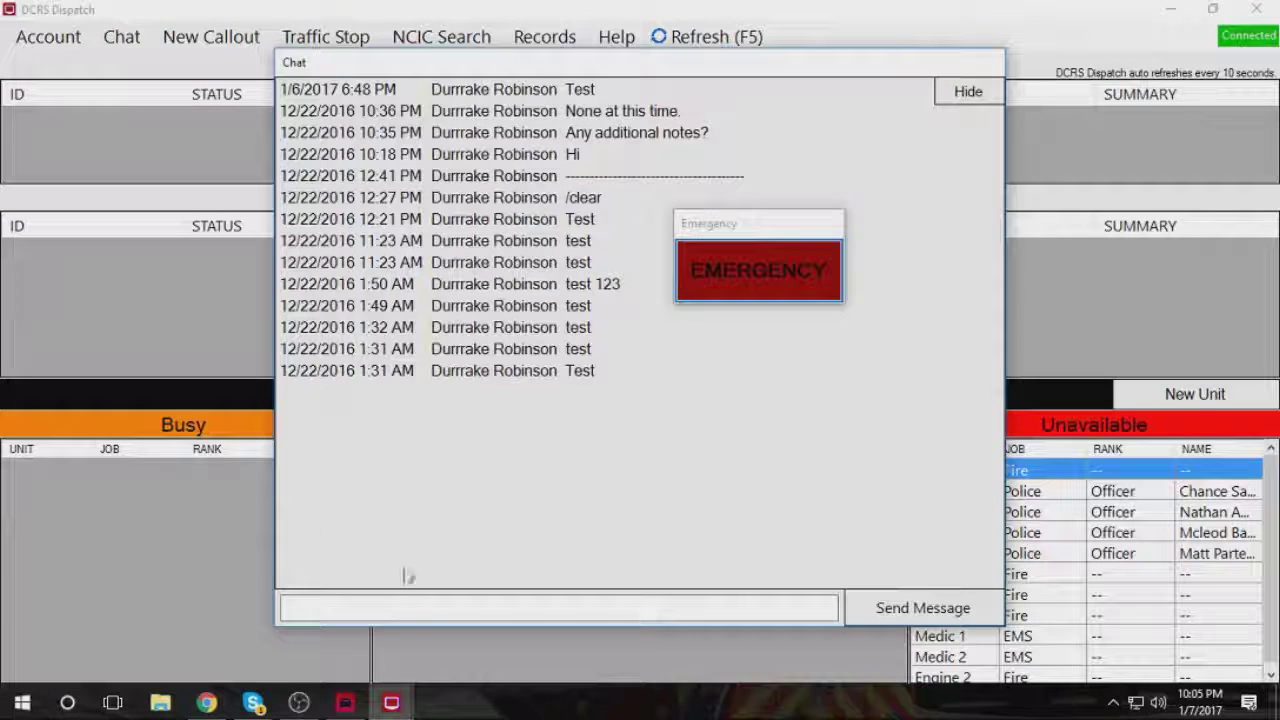
# Step: Post the chat message 'test' and close the chat window
pyautogui.click(732, 614)
pyautogui.write('test')
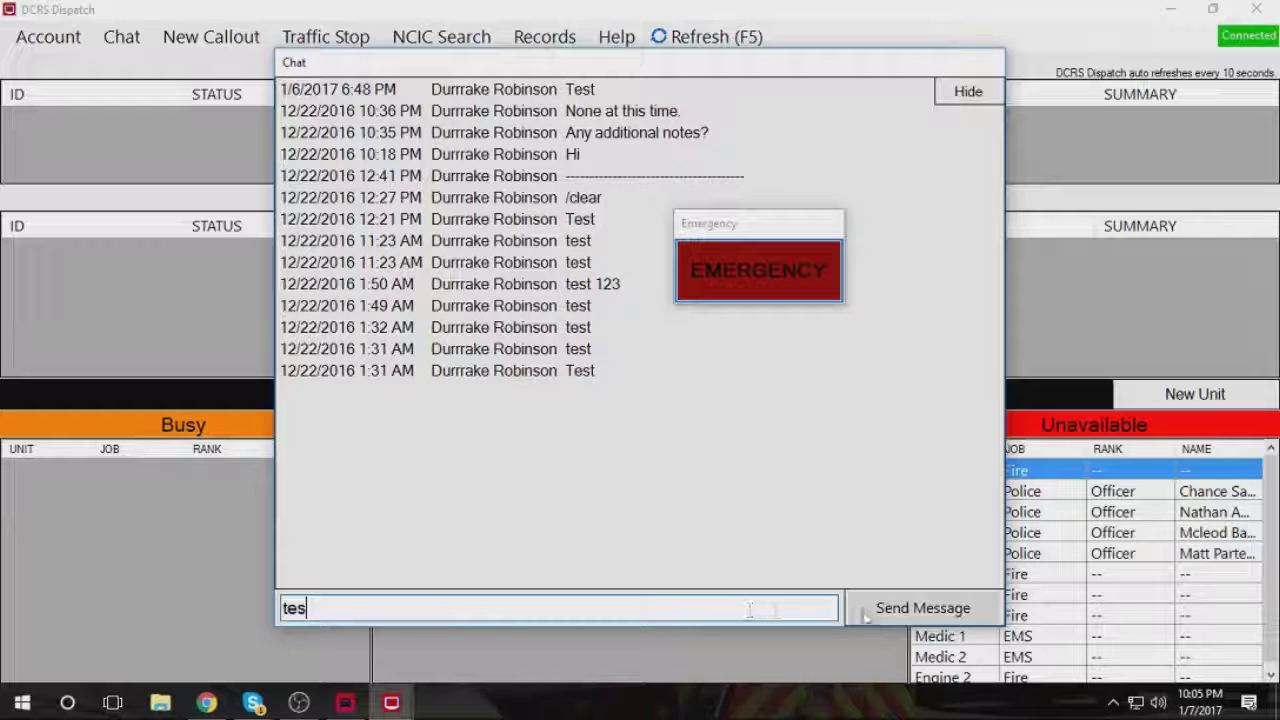
pyautogui.click(910, 618)
pyautogui.click(968, 91)
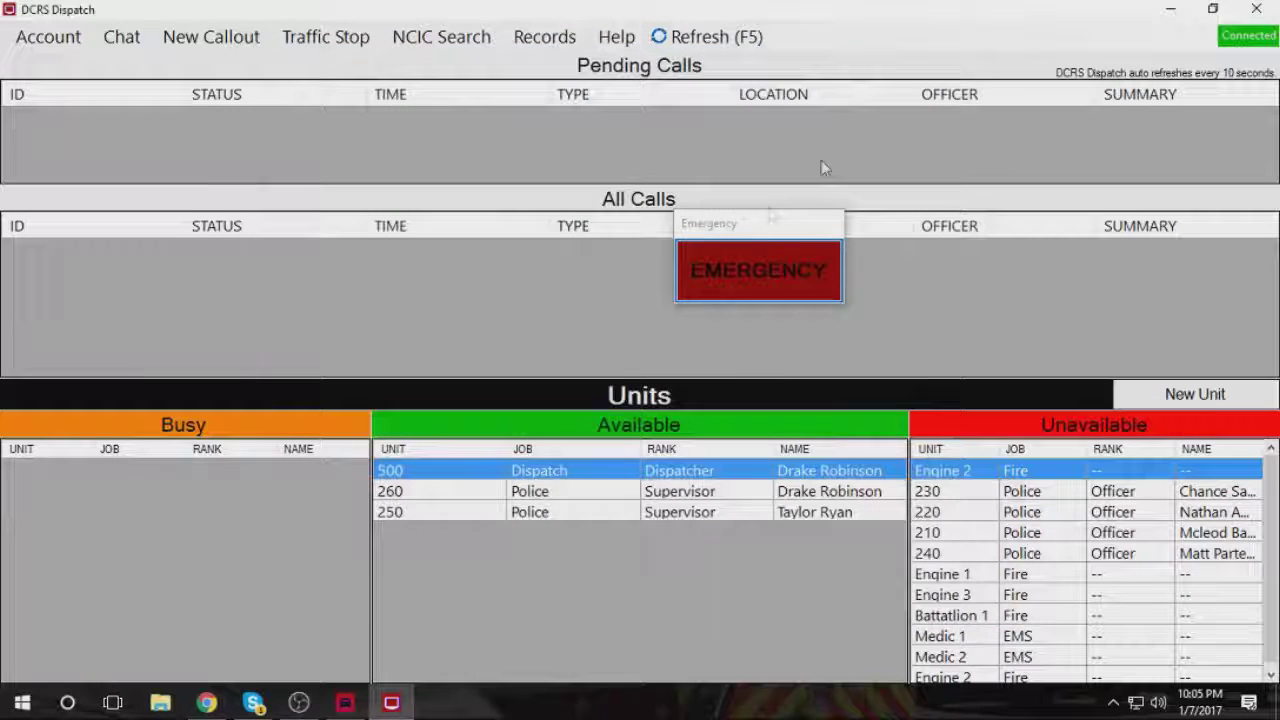
# Step: Trigger the emergency alert, cancel it, then trigger it again and reset it to normal
pyautogui.click(748, 270)
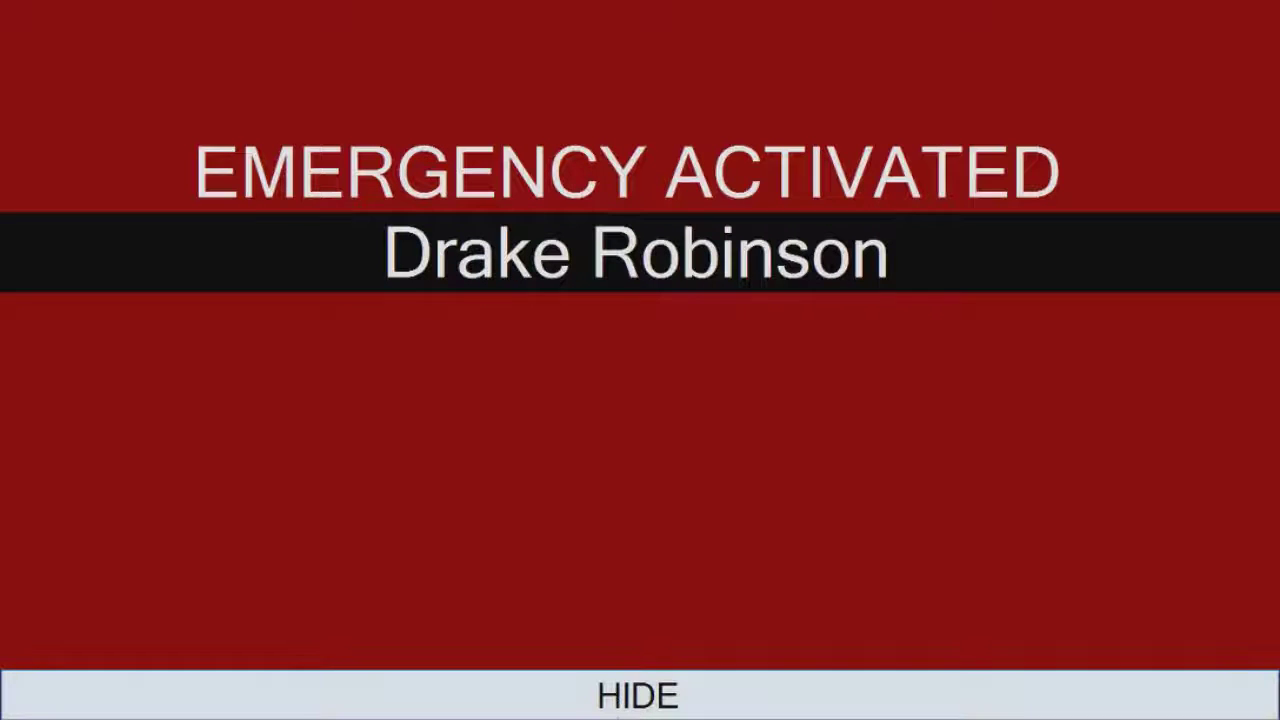
pyautogui.click(620, 702)
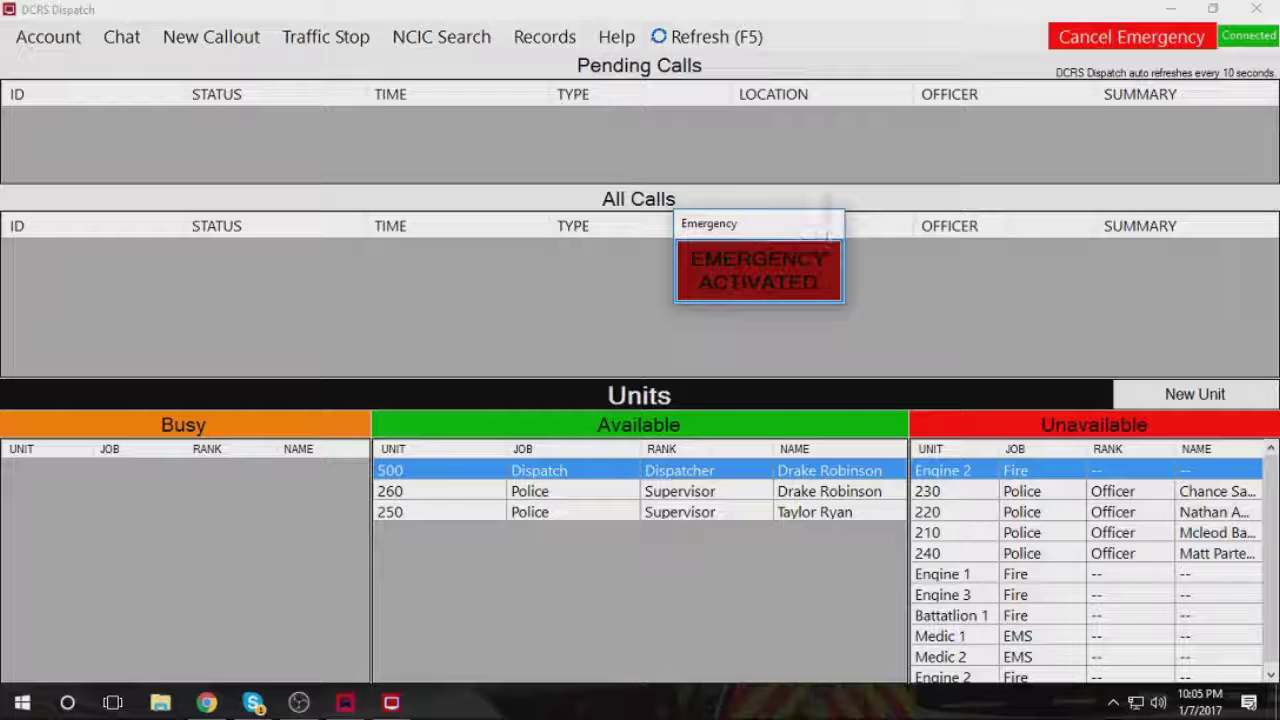
pyautogui.click(758, 262)
pyautogui.click(763, 285)
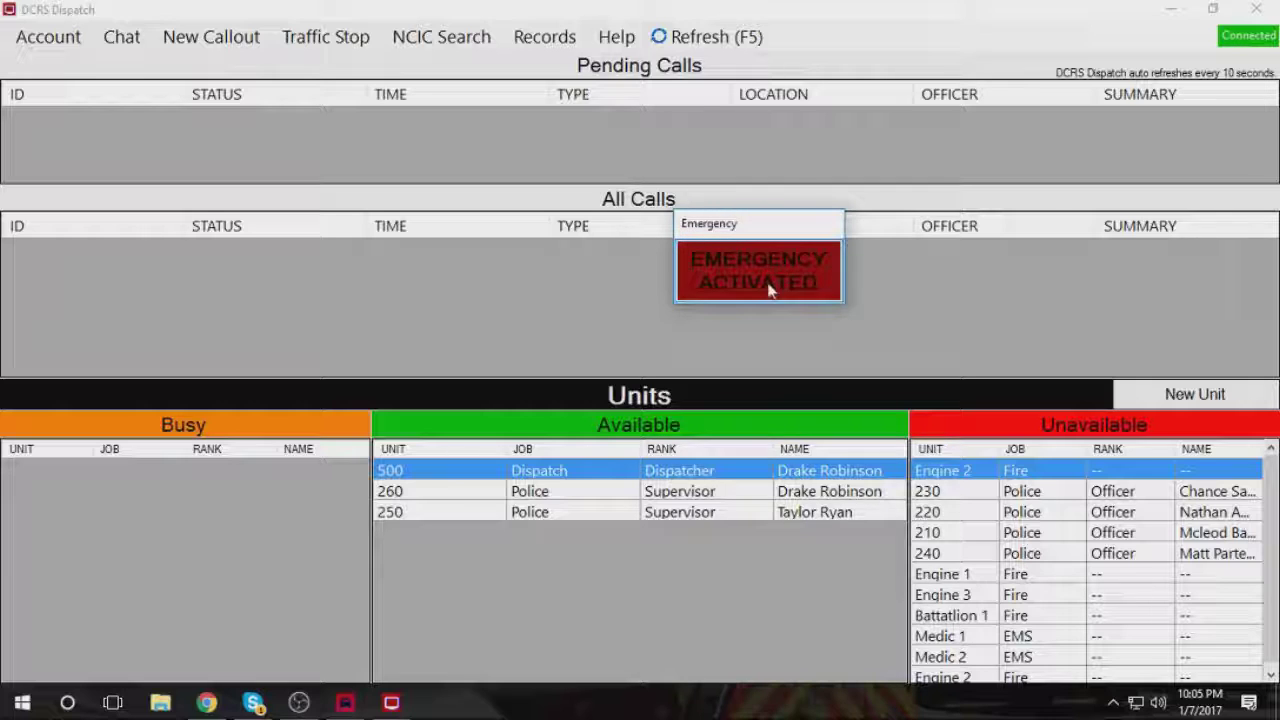
pyautogui.click(705, 277)
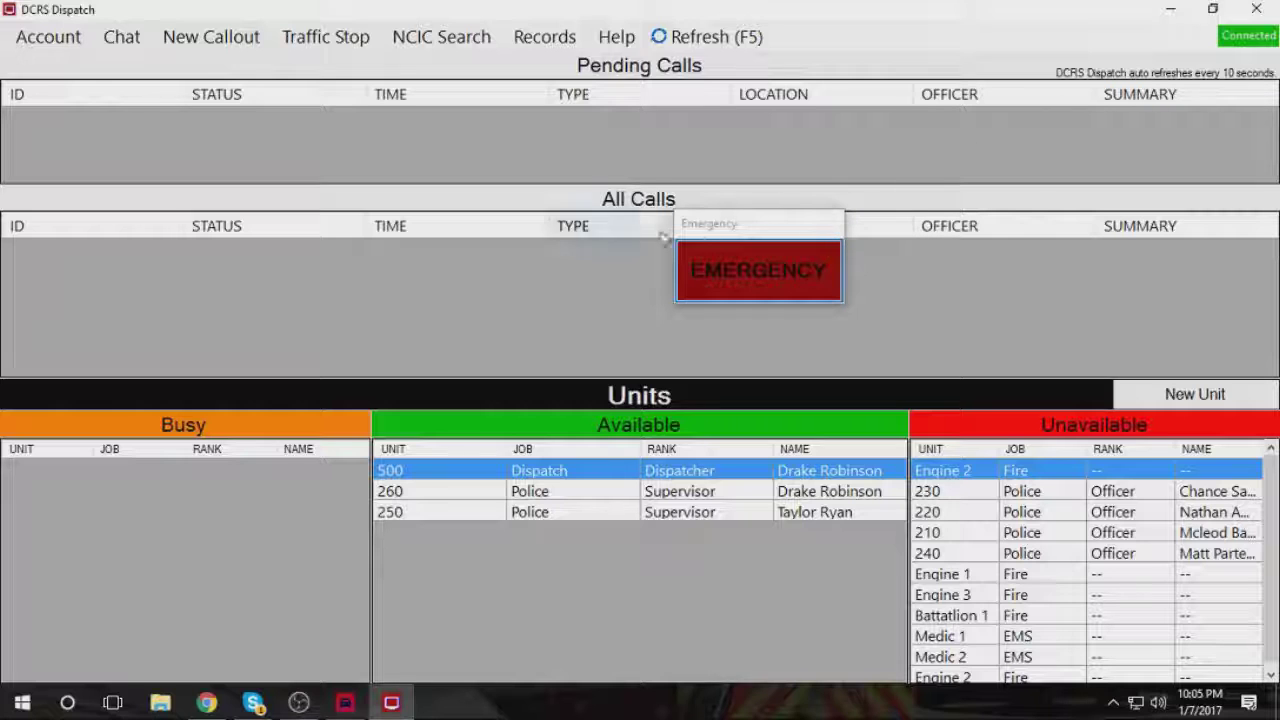
pyautogui.moveTo(829, 237); pyautogui.dragTo(653, 287)
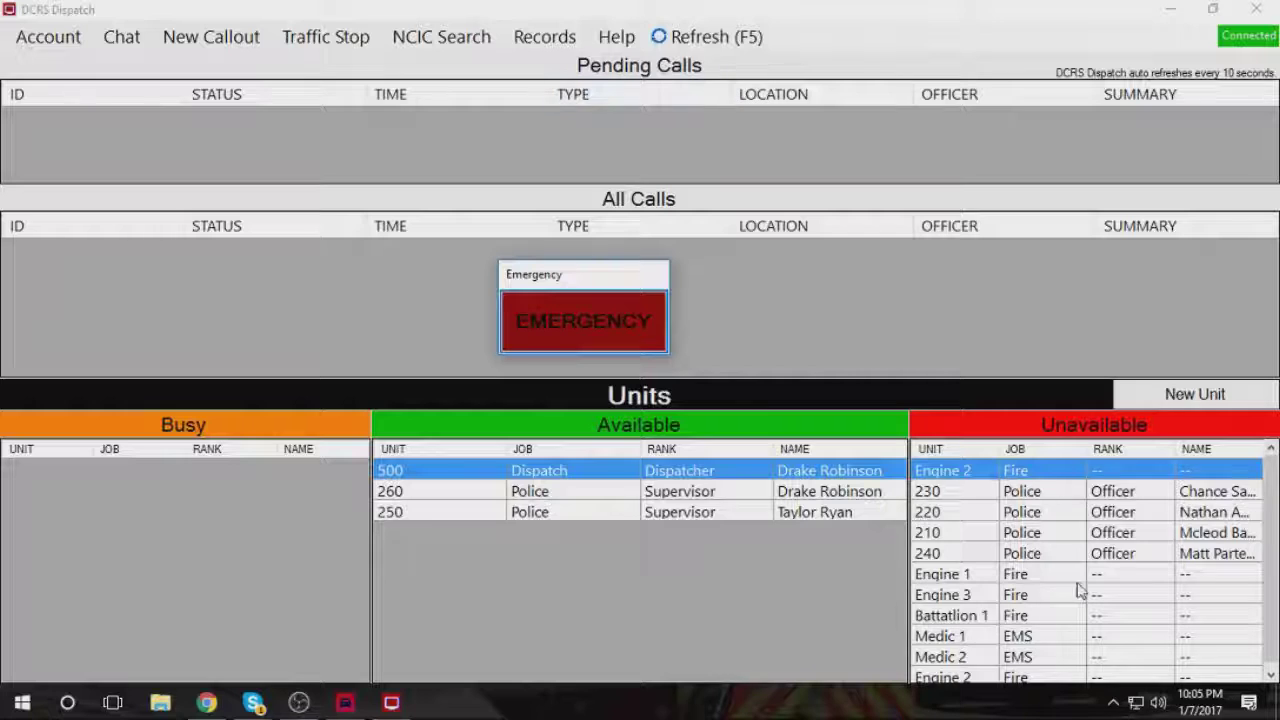
# Step: Mark the Engine 3 unit as Available from its status menu
pyautogui.scroll(-1, 1043, 568)
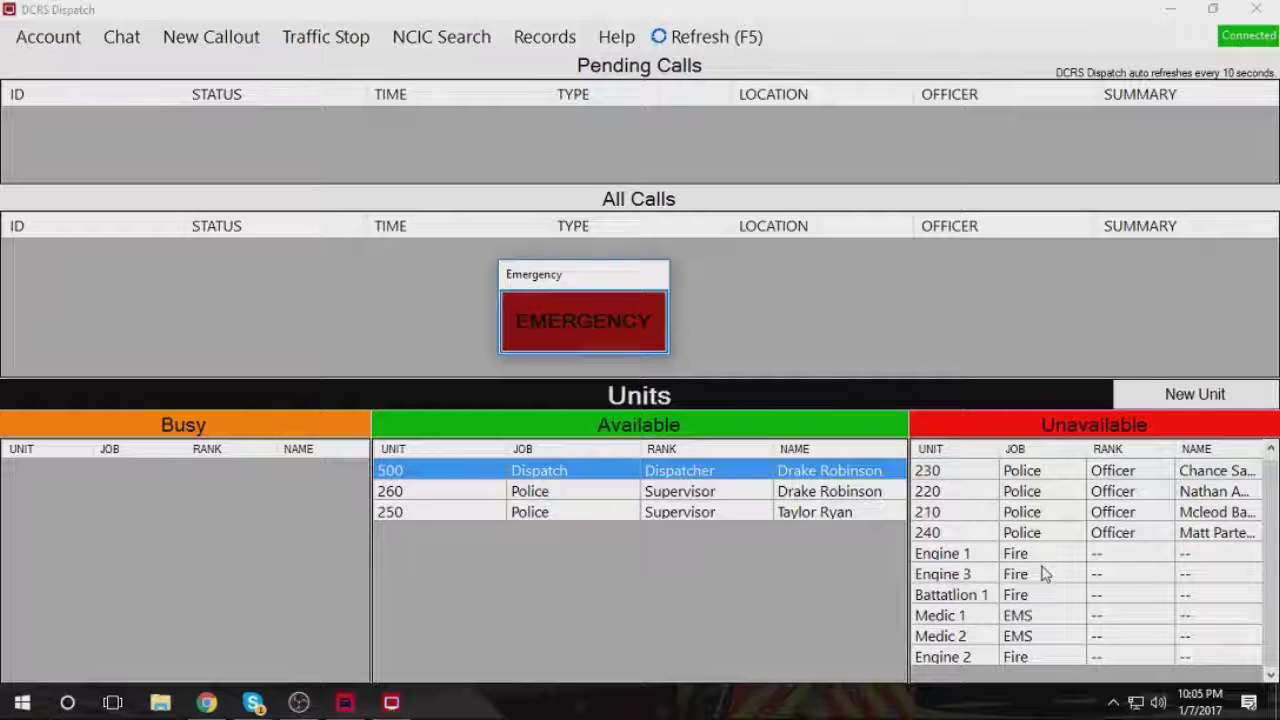
pyautogui.scroll(1, 1043, 572)
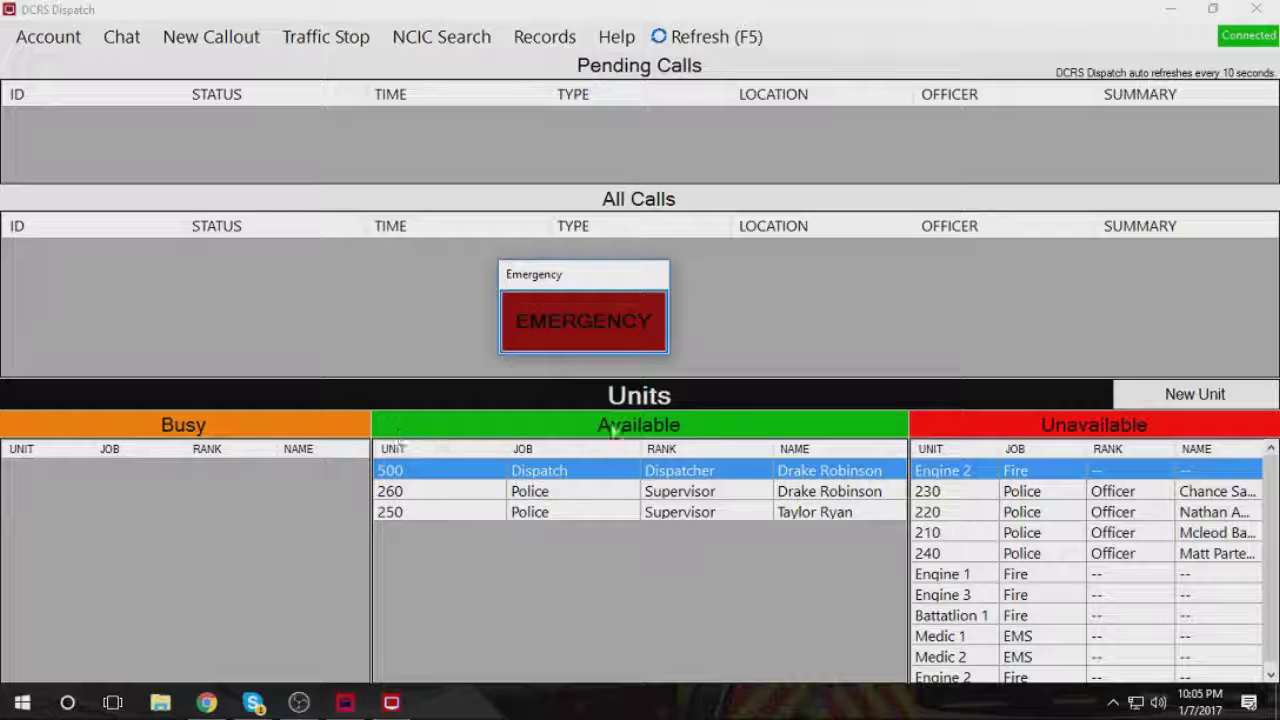
pyautogui.click(970, 595)
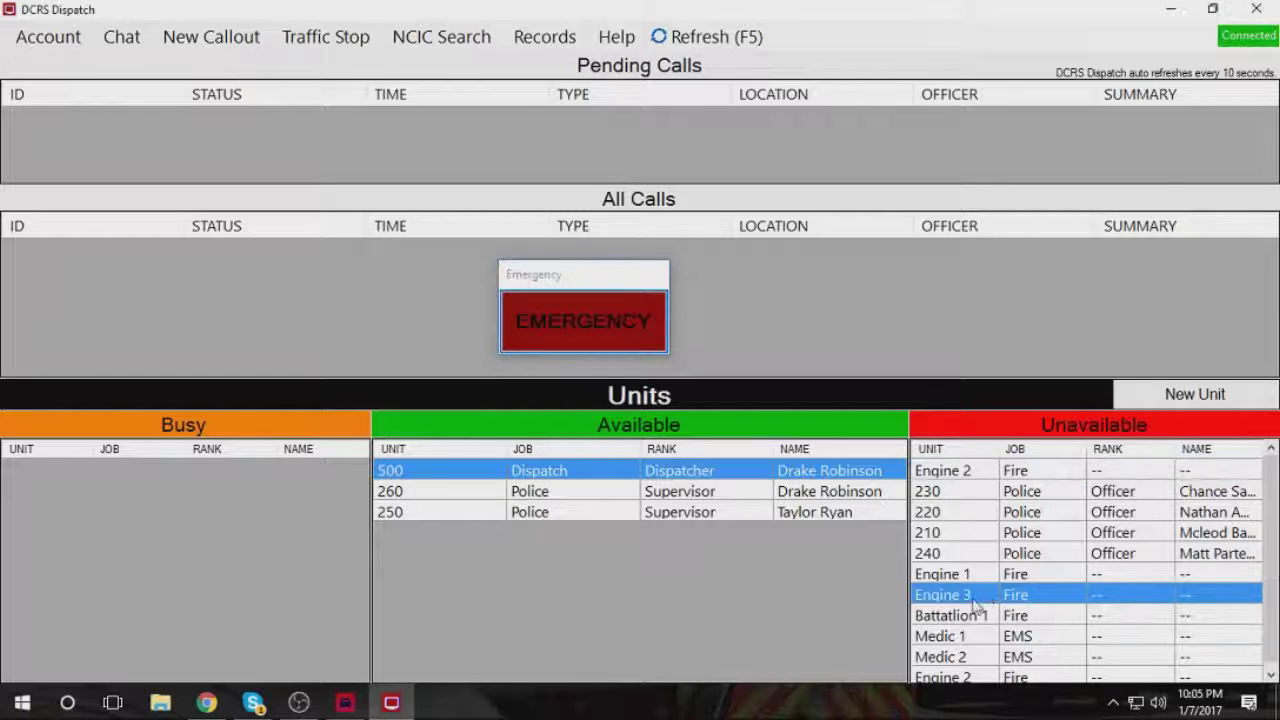
pyautogui.rightClick(972, 594)
pyautogui.click(1027, 610)
# Step: Mark Engine 3 and units 250, 260 and 500 as Unavailable
pyautogui.rightClick(512, 533)
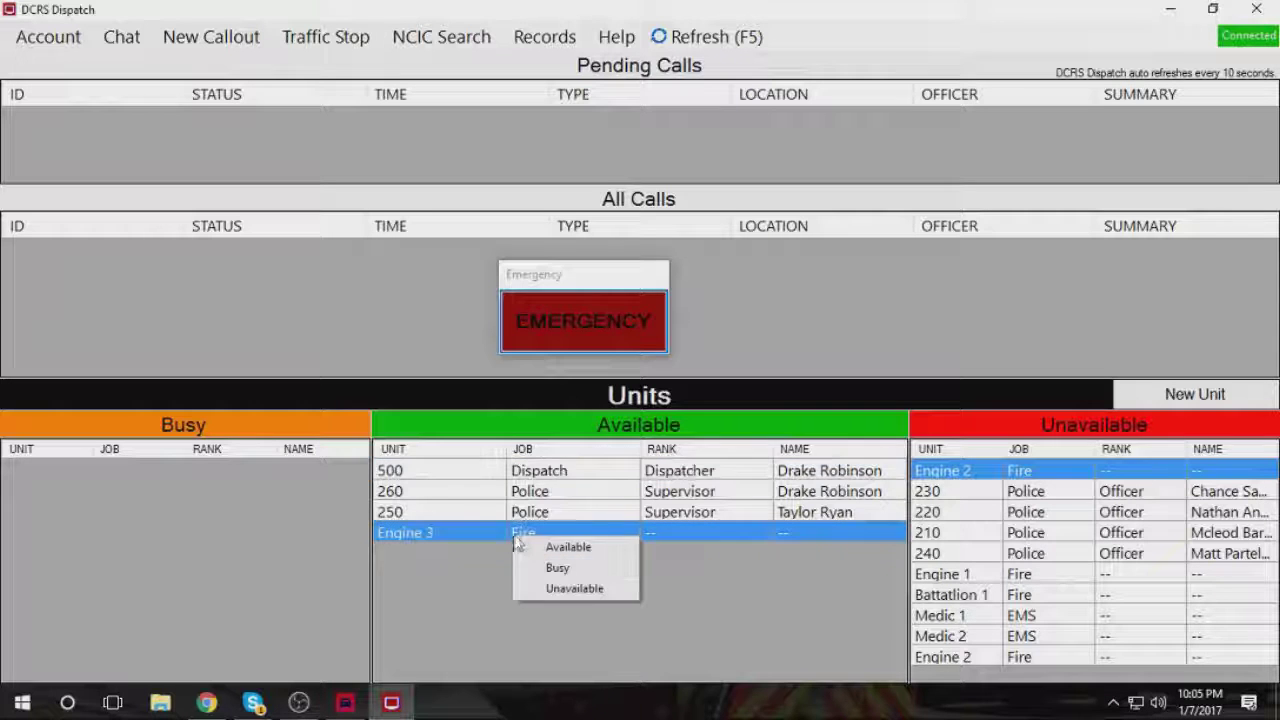
pyautogui.click(570, 586)
pyautogui.rightClick(561, 518)
pyautogui.click(587, 568)
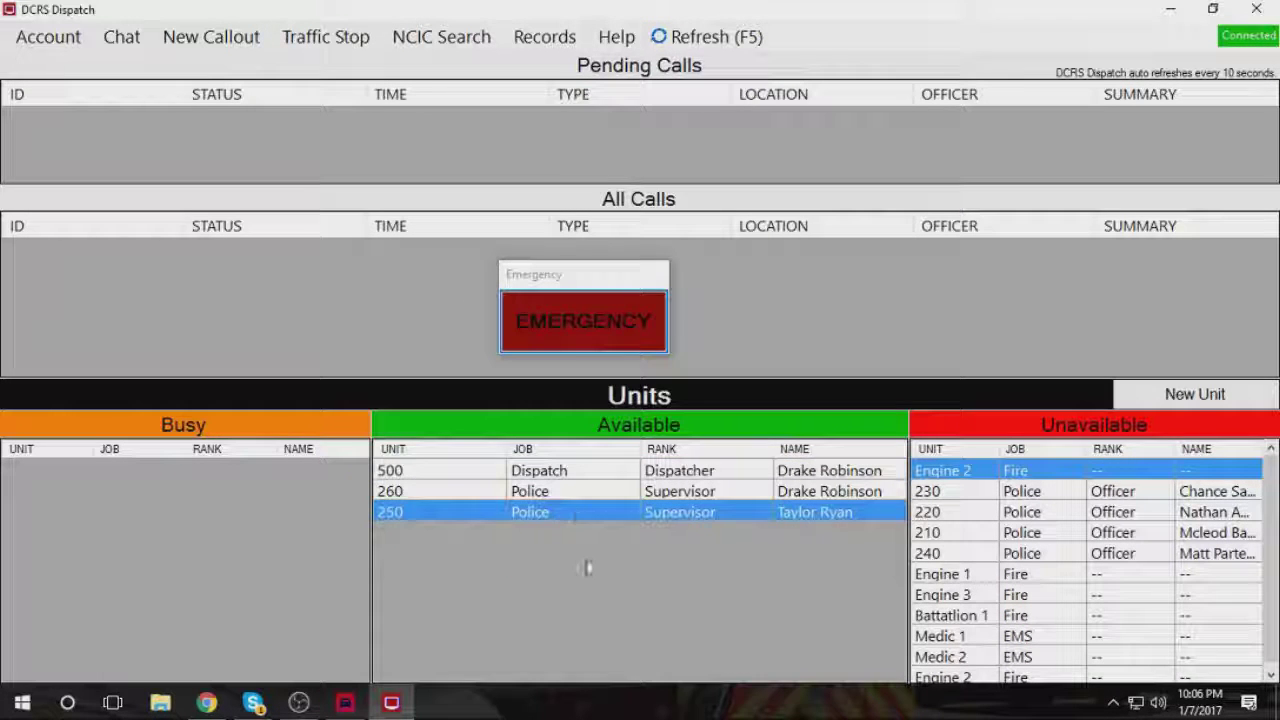
pyautogui.rightClick(579, 491)
pyautogui.click(610, 541)
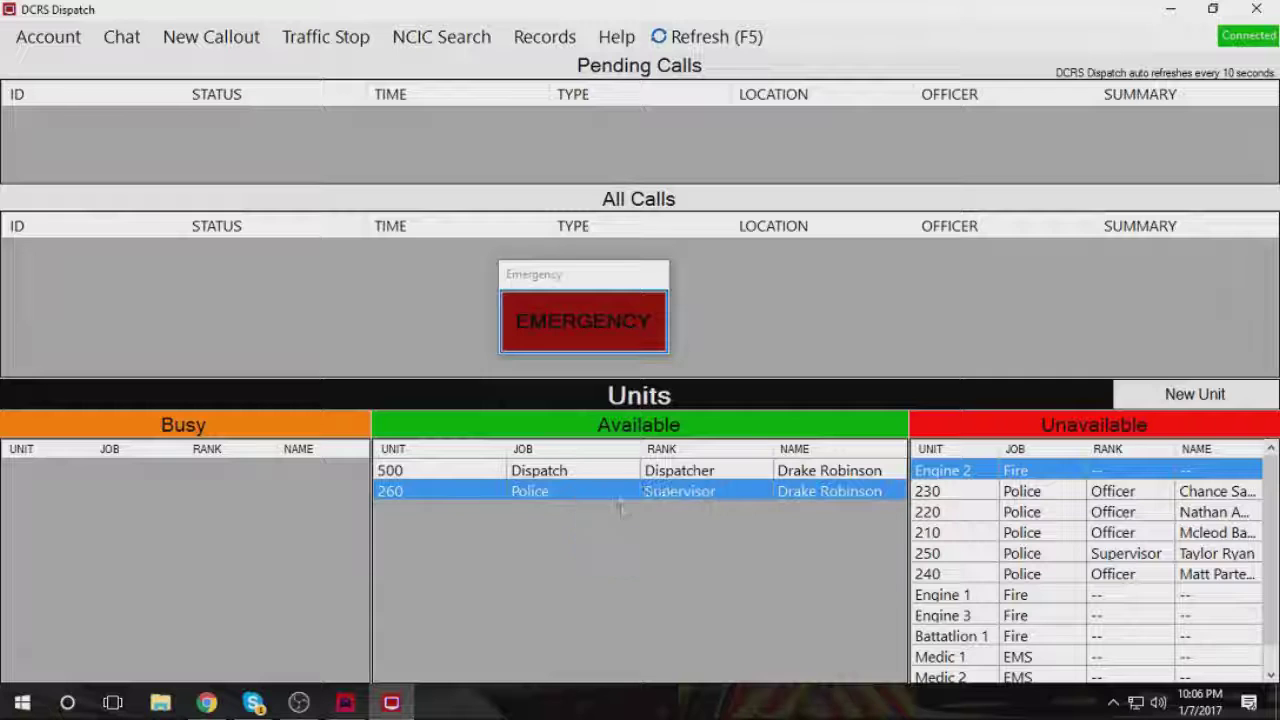
pyautogui.rightClick(617, 479)
pyautogui.click(660, 535)
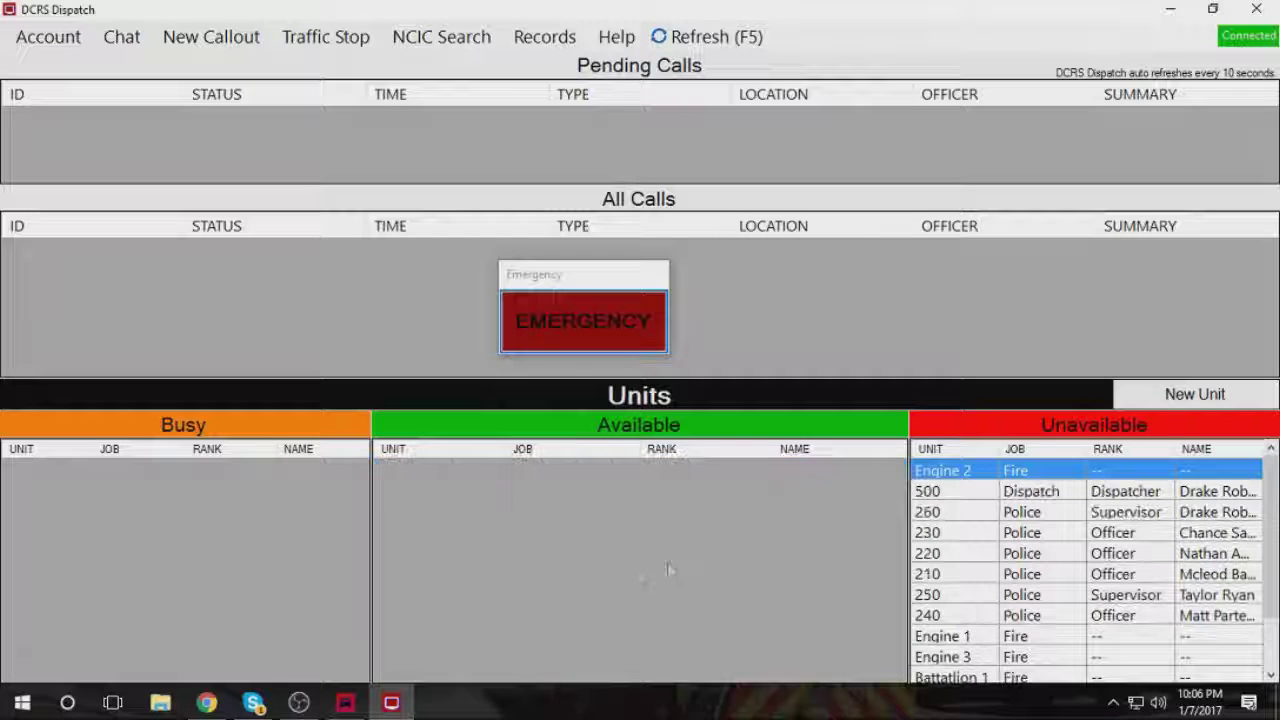
pyautogui.click(345, 703)
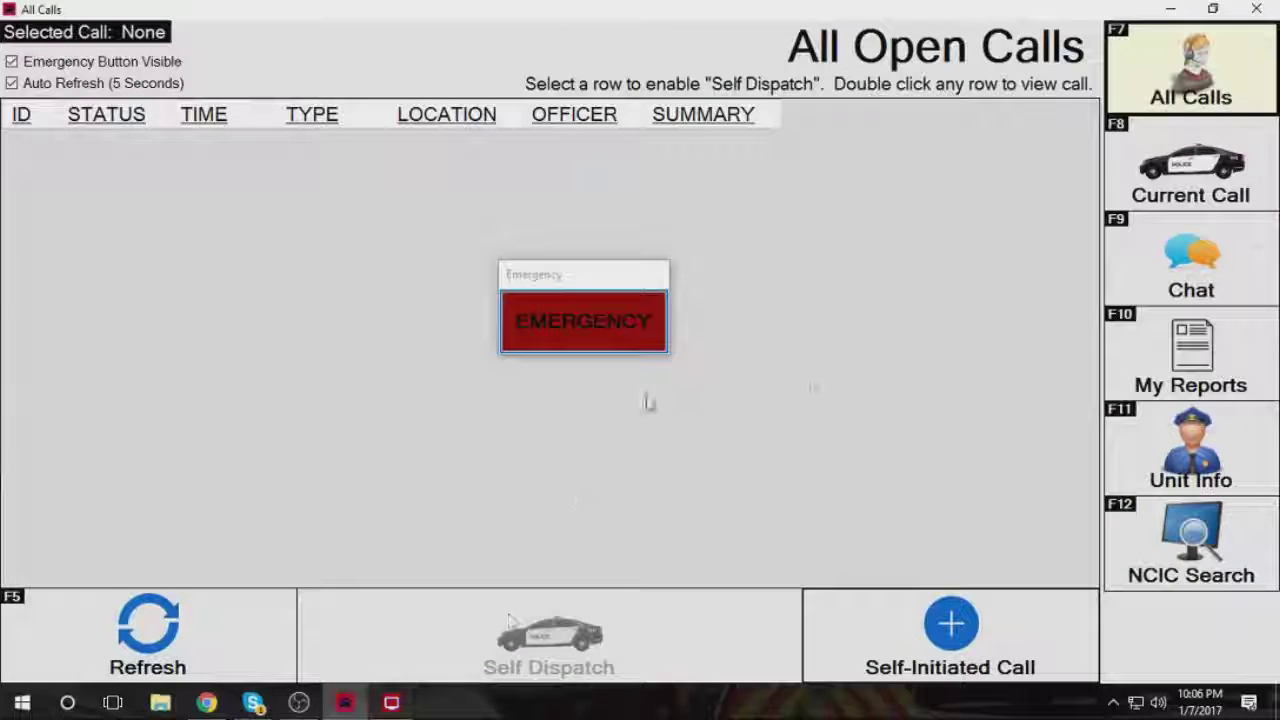
# Step: Close the DCRS Mobile All Calls window
pyautogui.click(1256, 9)
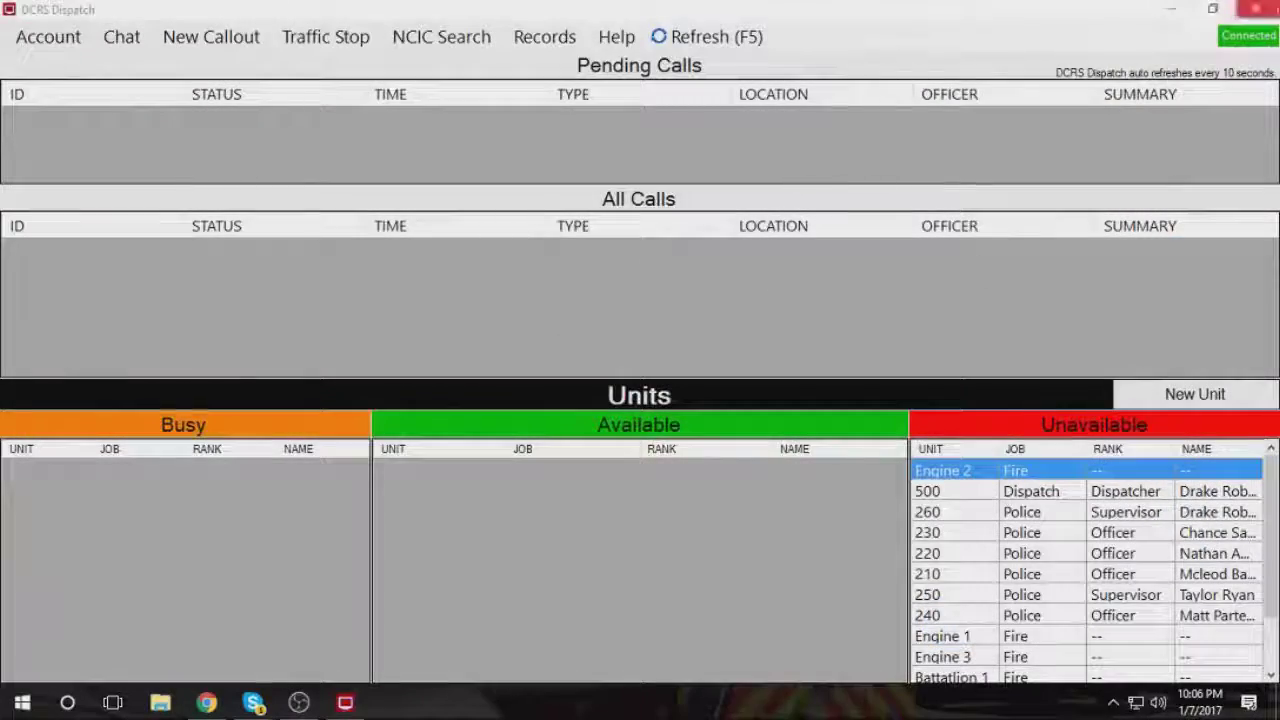